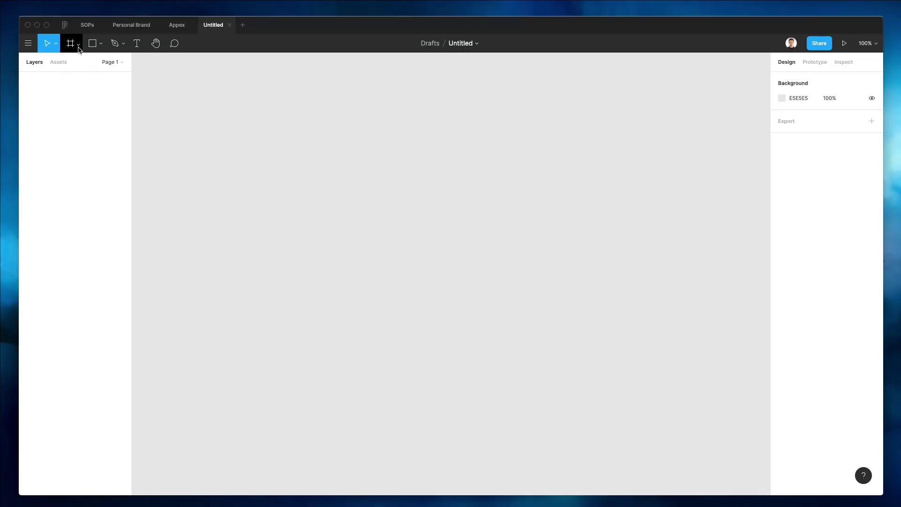
Step: Add a Desktop 1440×1024 frame using the Frame tool preset
click(79, 47)
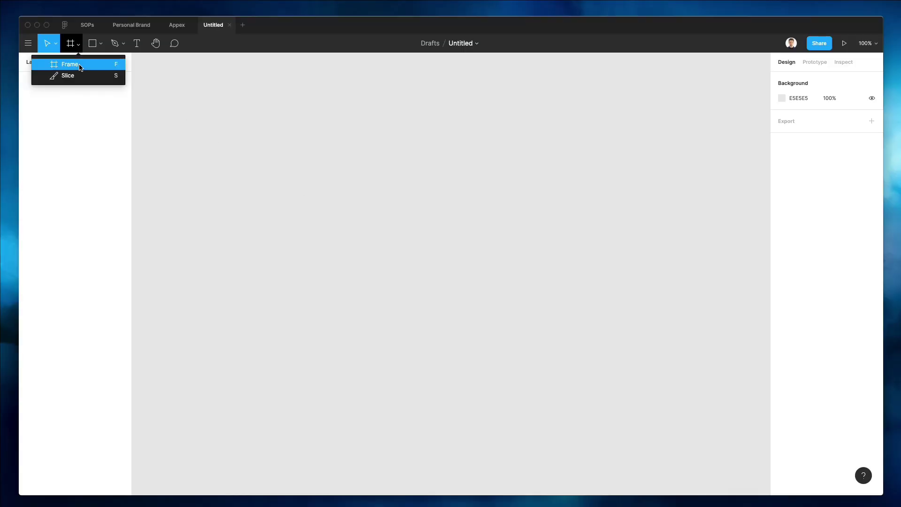
click(71, 63)
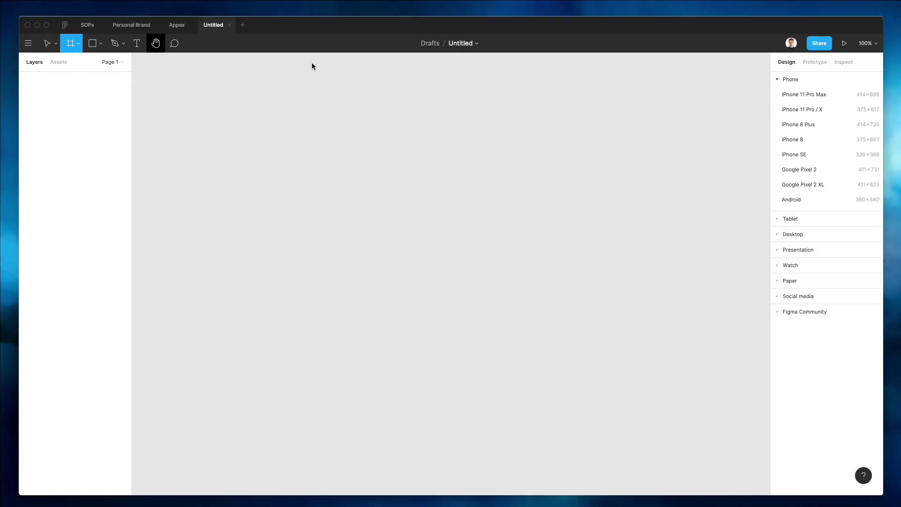
click(791, 236)
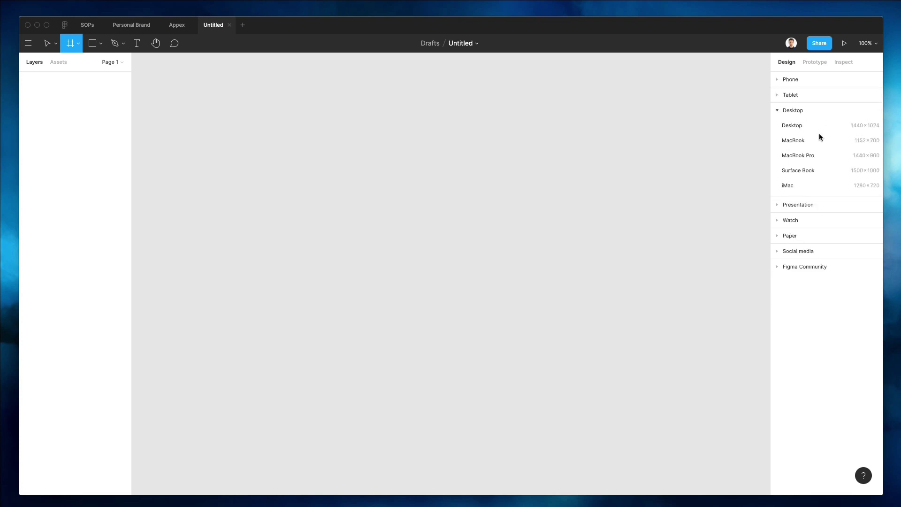
click(855, 128)
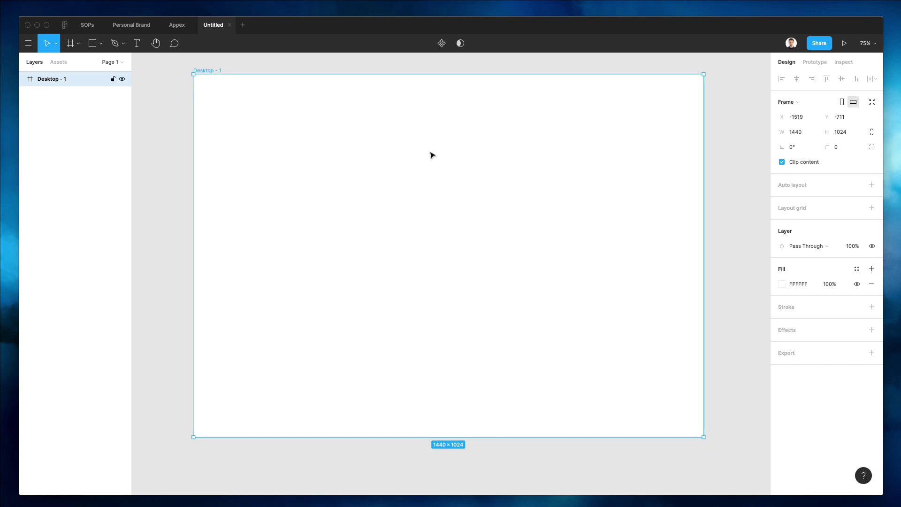
Step: Rename the 'Desktop - 1' frame to '1'
click(162, 141)
click(211, 73)
key(ctrl+r)
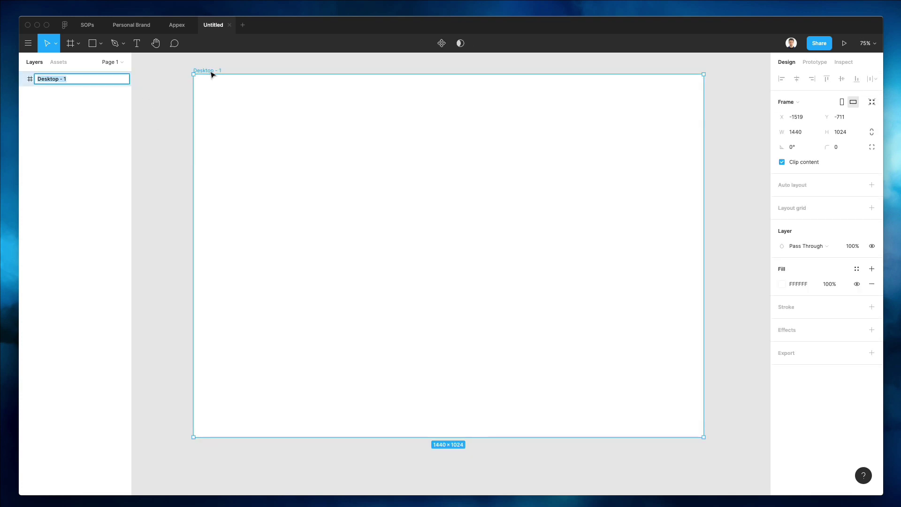
text(1)
key(Return)
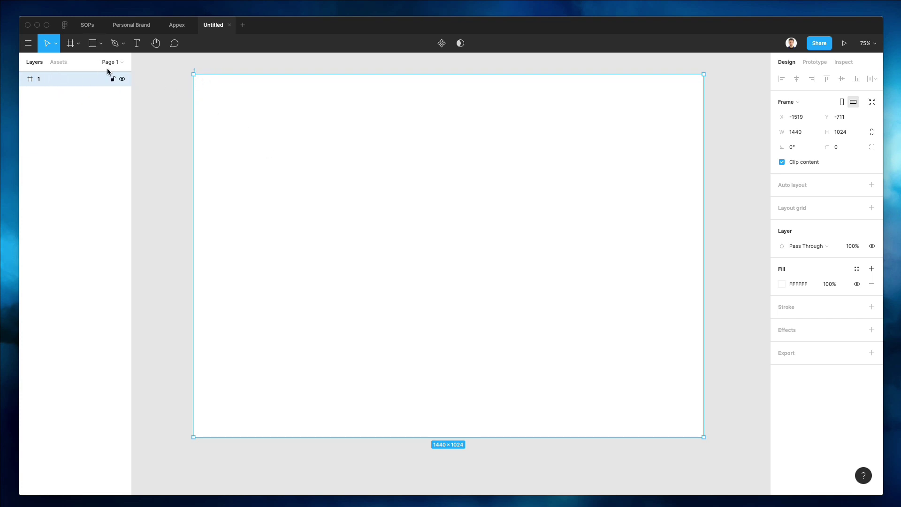
Step: Add a 'Supreme' text layer near the frame's top-left and scale it up about threefold
click(151, 128)
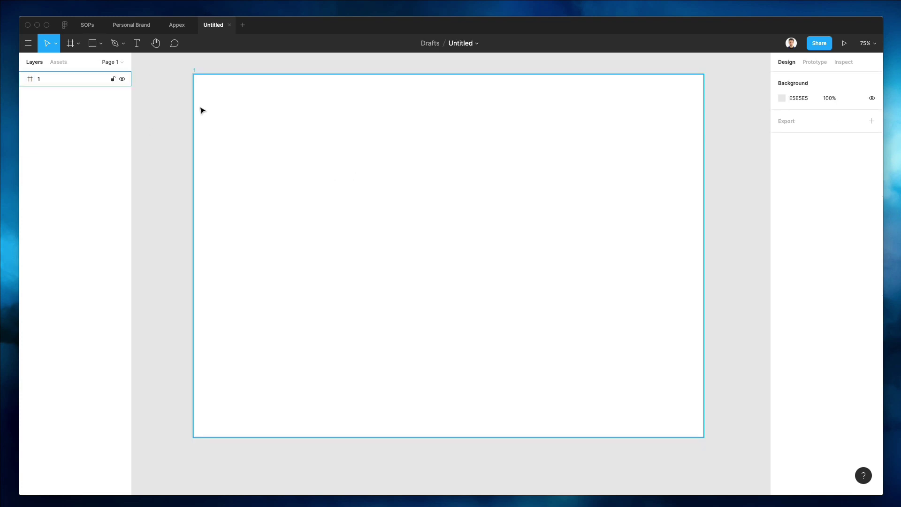
click(136, 43)
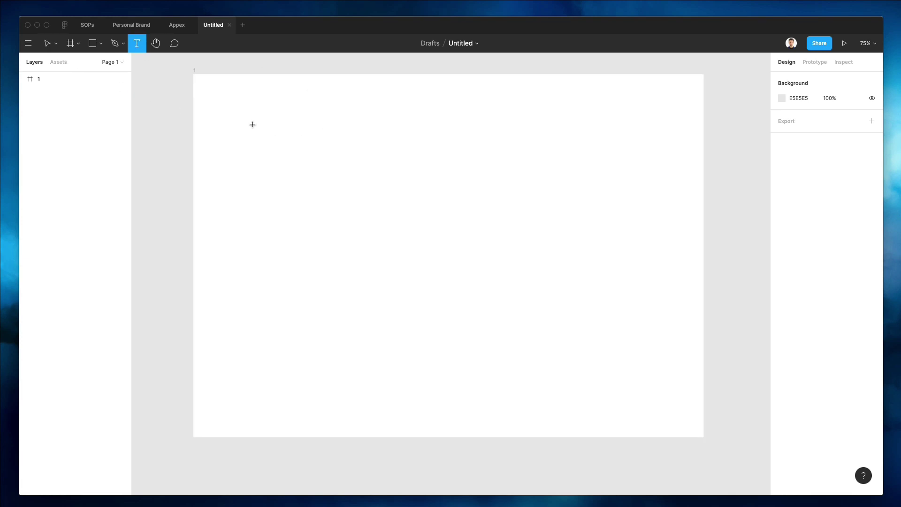
click(229, 108)
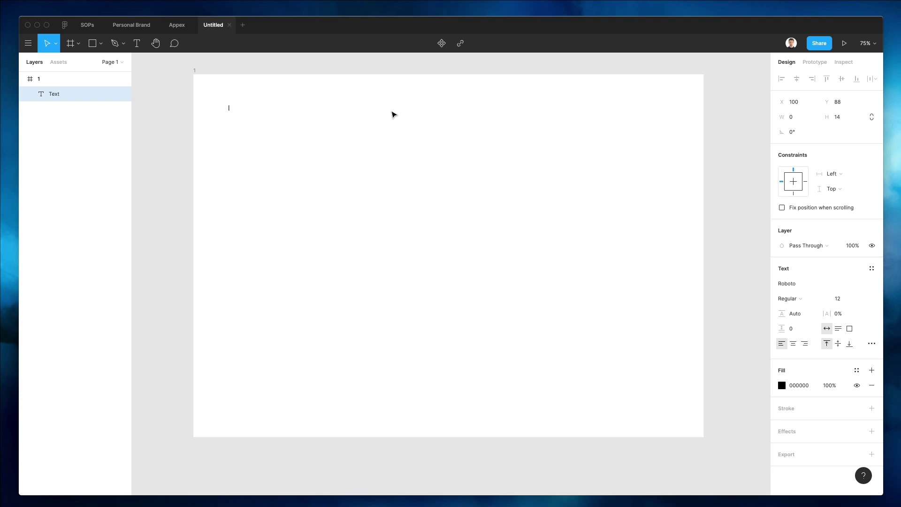
text(Supreme)
key(Escape)
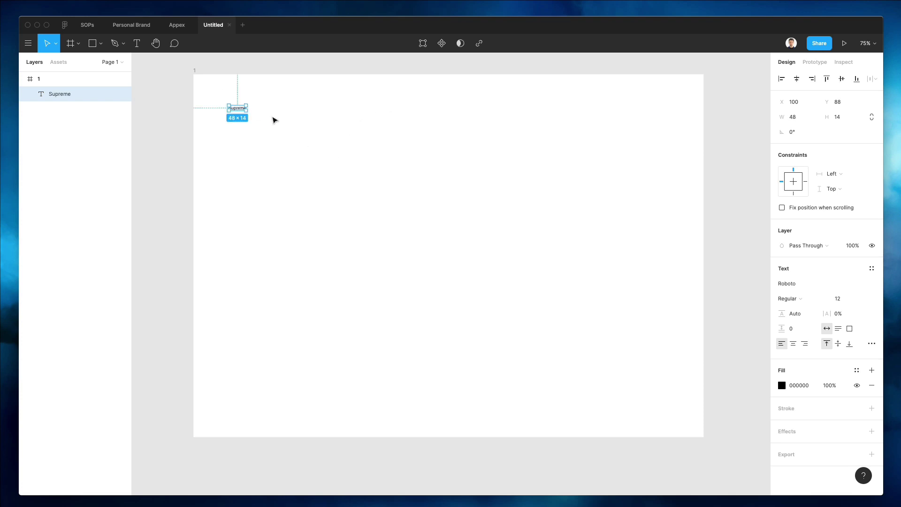
mouse_move(246, 111)
mouse_down()
mouse_move(277, 121)
mouse_move(244, 99)
mouse_up()
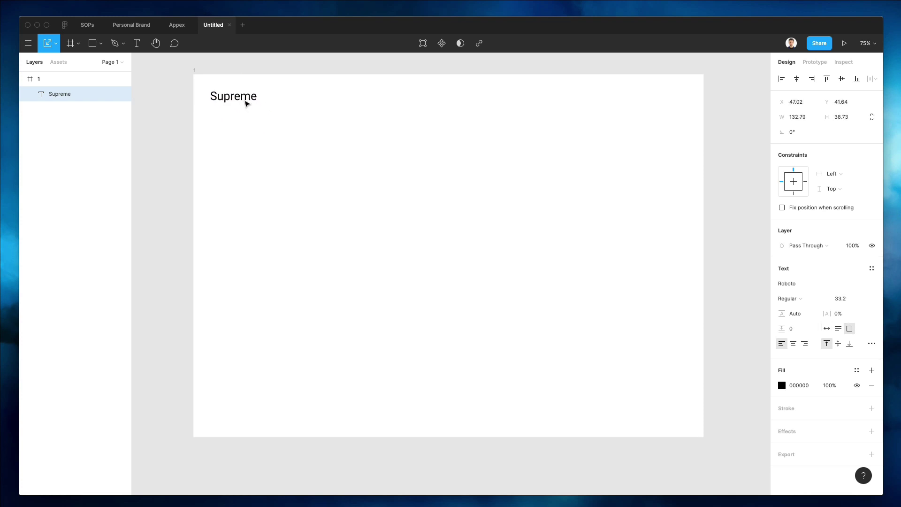
Step: Set the Supreme text to Open Sans Bold and widen it to fit one line
click(816, 288)
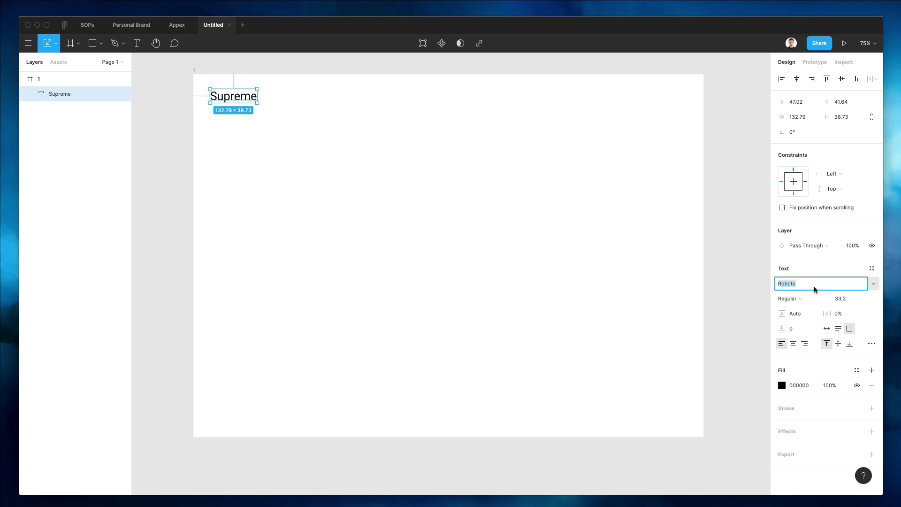
text(Open Sans)
key(Return)
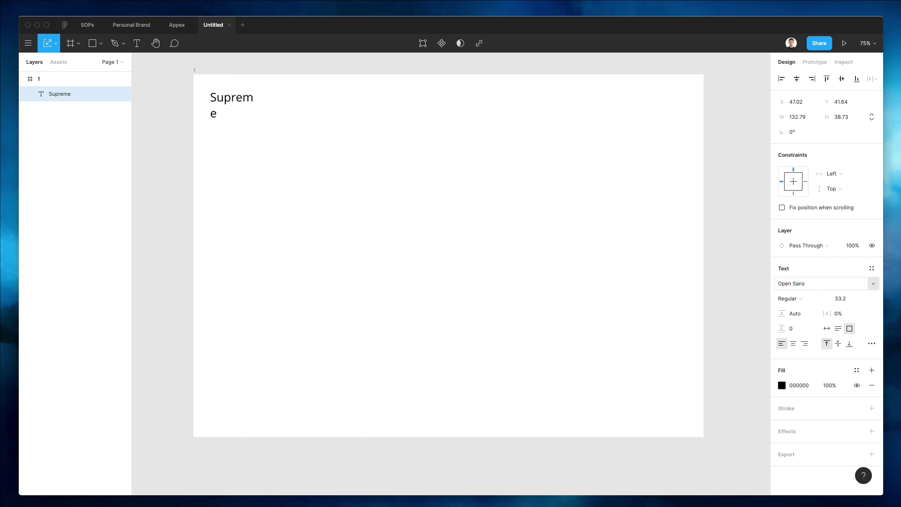
click(796, 298)
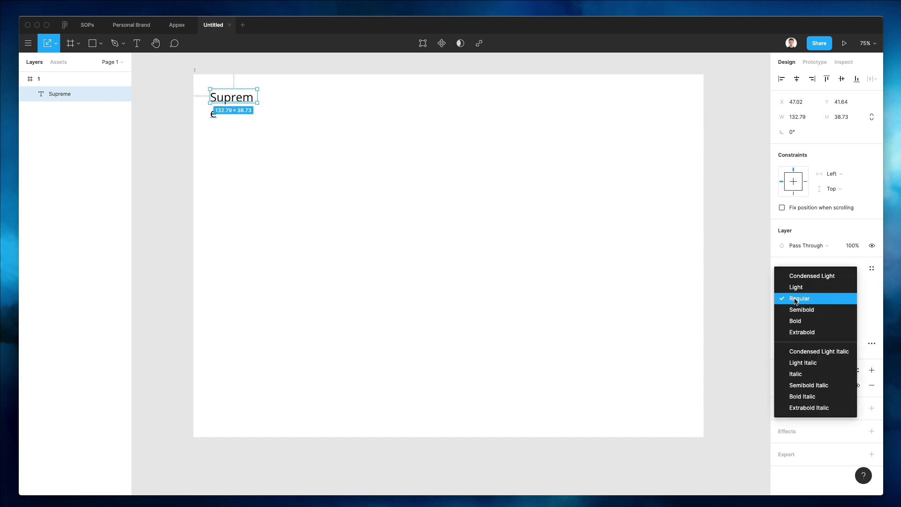
click(795, 322)
key(Escape)
key(Escape)
click(256, 101)
drag(257, 99, 329, 108)
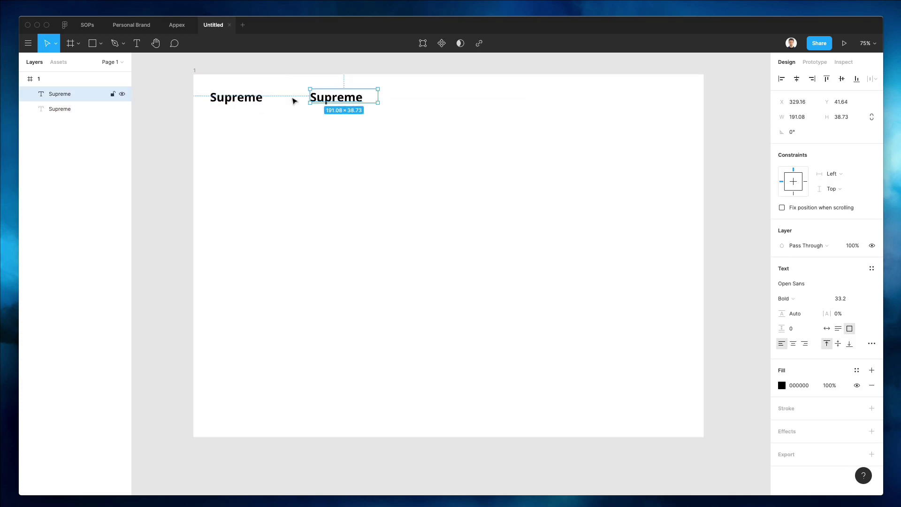
Step: Tighten the left Supreme heading's letter spacing to -5%
click(251, 103)
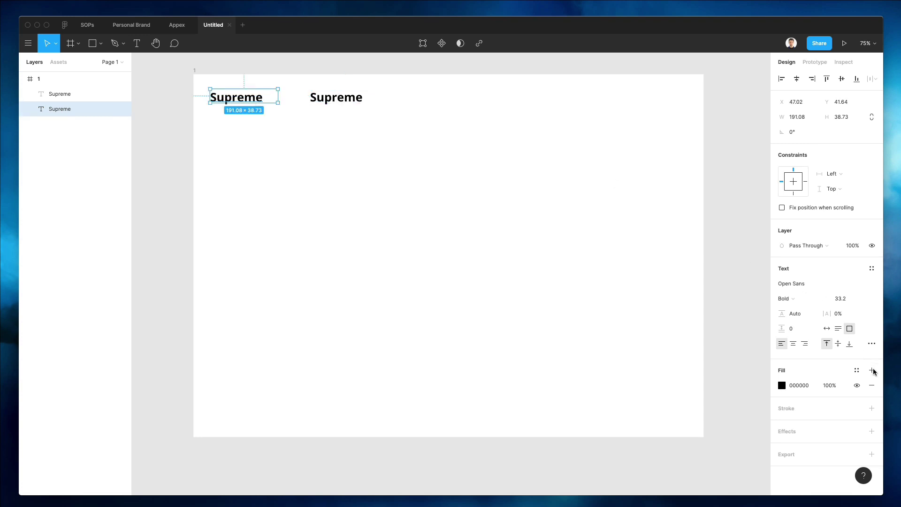
click(839, 316)
key(Down)
key(Down)
key(Down)
key(Down)
key(Down)
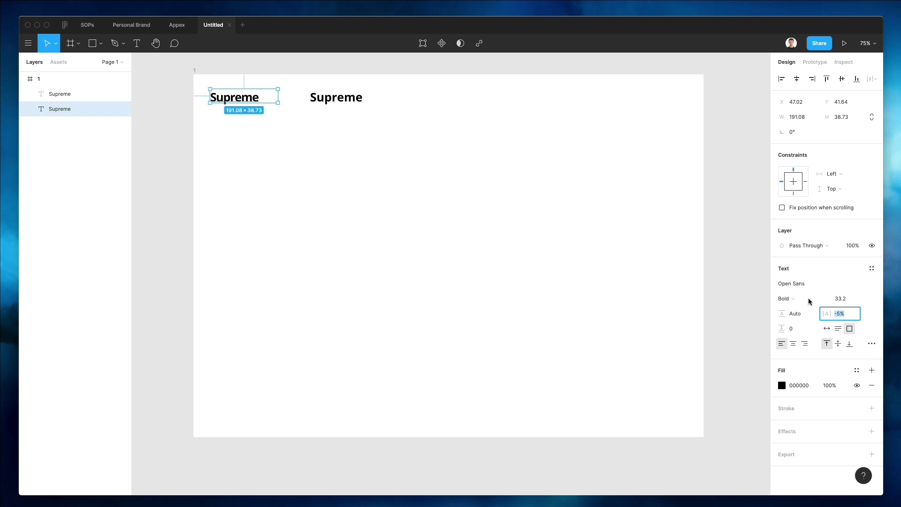
scroll(272, 138, down, 2)
scroll(271, 138, up, 3)
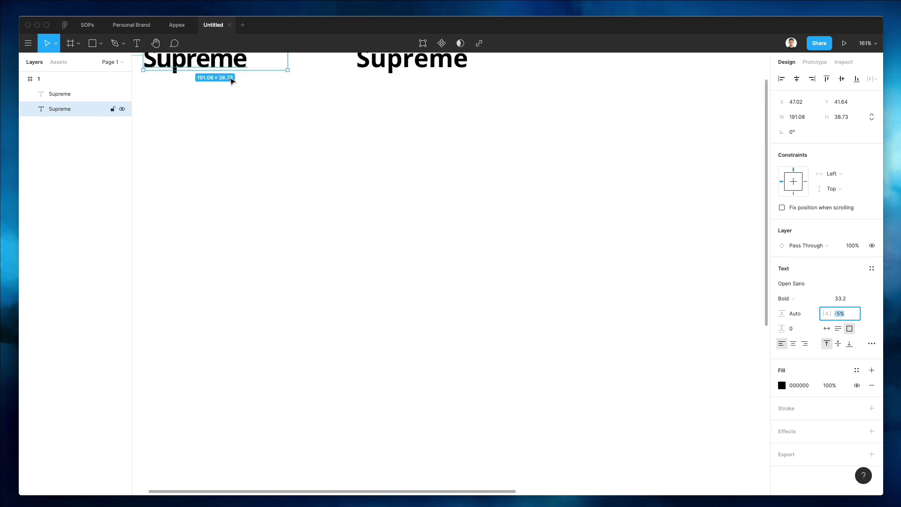
scroll(232, 80, down, 2)
scroll(228, 80, down, 1)
scroll(288, 163, up, 1)
Step: Shrink the right Supreme copy's font size to about 19
click(285, 163)
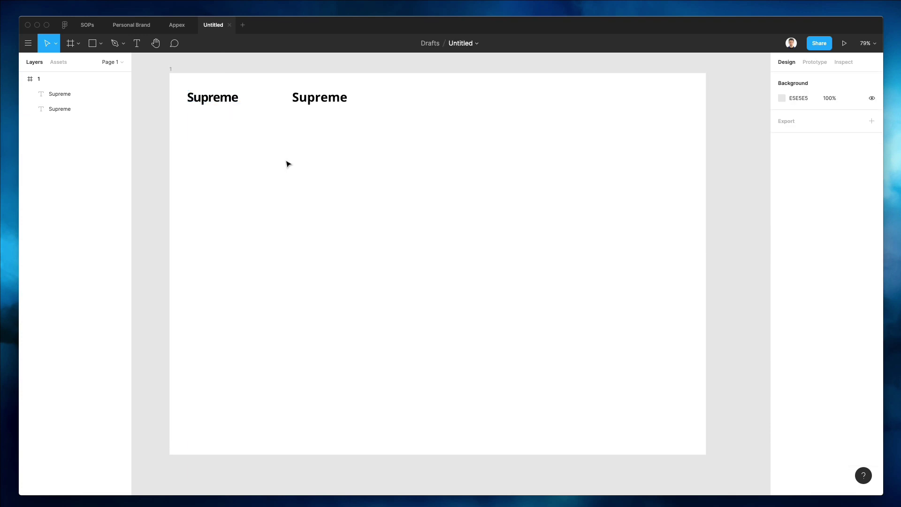
click(304, 99)
click(843, 300)
key(shift+Down)
key(Down)
key(Down)
key(Down)
key(Down)
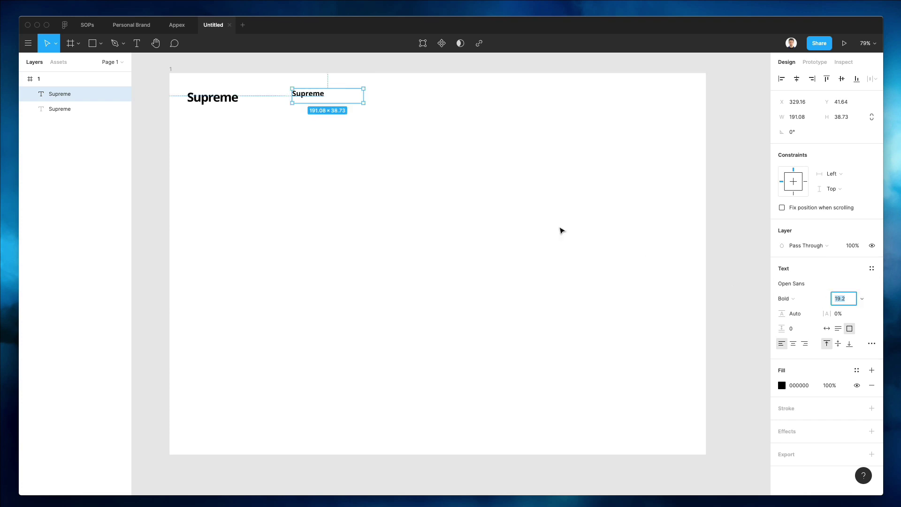
key(Down)
key(Down)
key(Down)
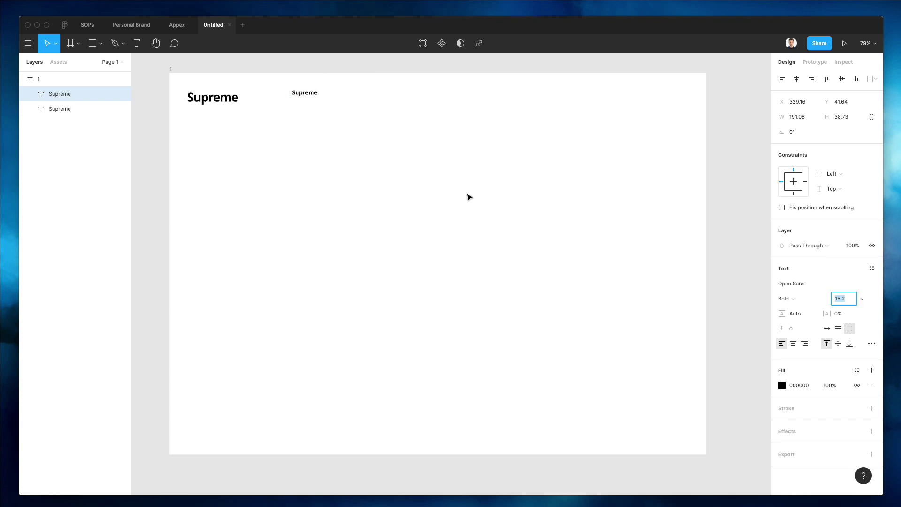
Step: Make the small Supreme text semibold at size 15 with hug-contents width
drag(298, 99, 295, 104)
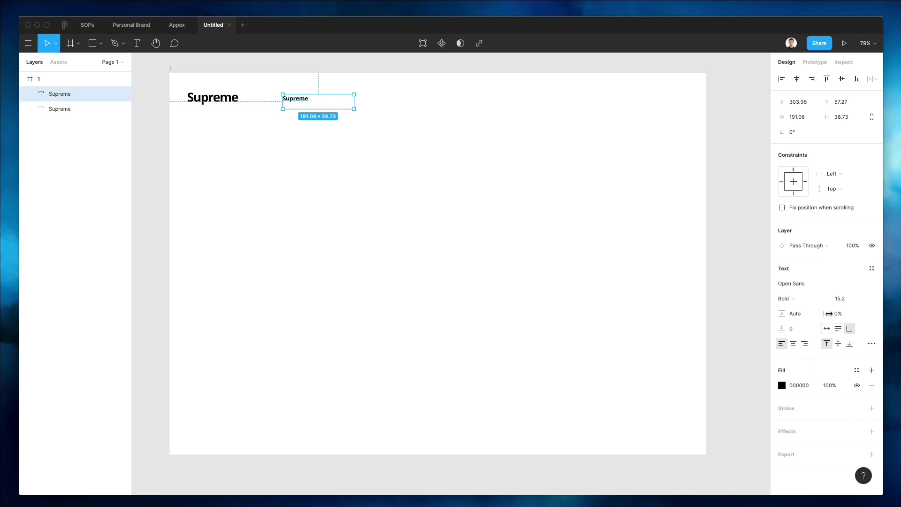
click(792, 299)
click(803, 287)
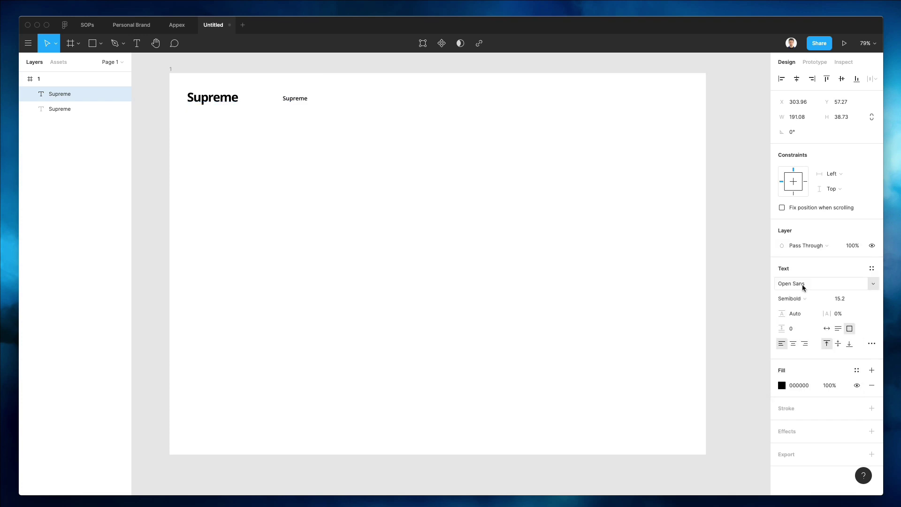
click(849, 301)
text(15)
key(Return)
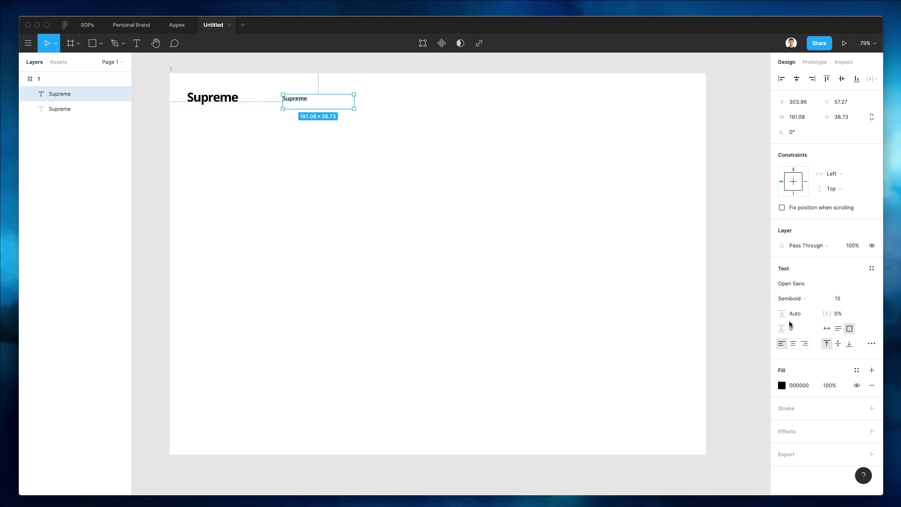
click(826, 329)
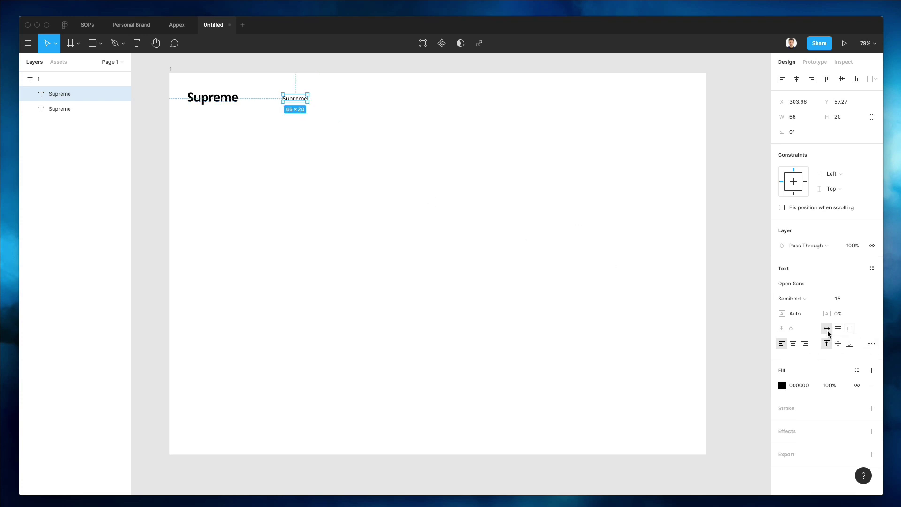
Step: Retype it as 'About' and duplicate it into four evenly spaced nav items
double_click(293, 100)
text(About)
key(Escape)
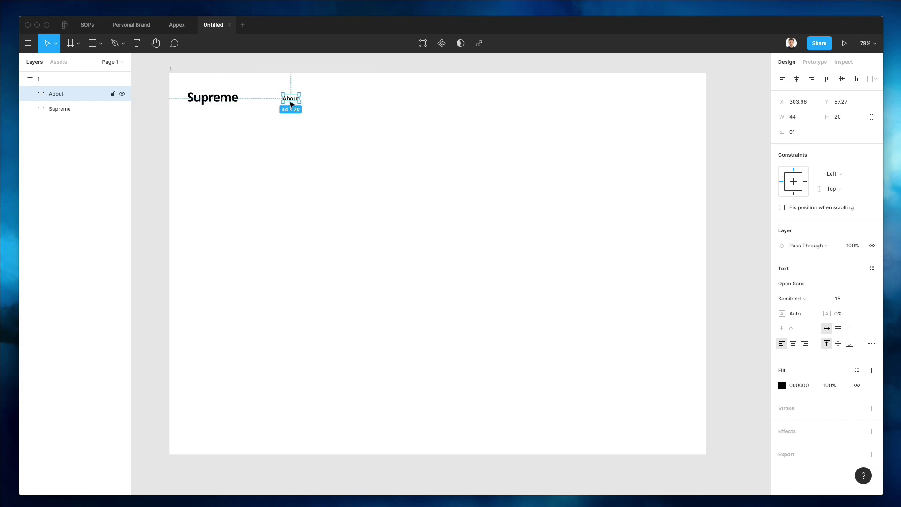
alt+drag(291, 101, 339, 102)
key(super+d)
key(super+d)
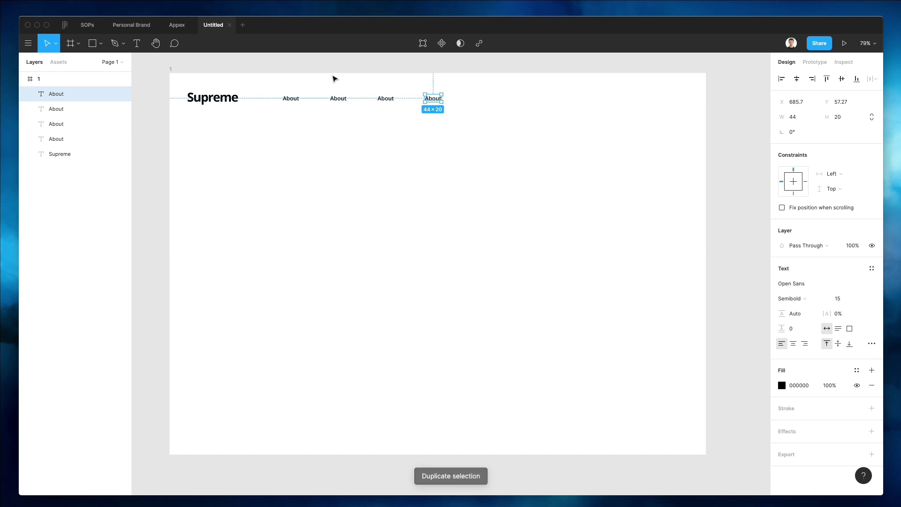
Step: Rename the copies to Services, Pricing and Contact Us
click(338, 99)
double_click(339, 98)
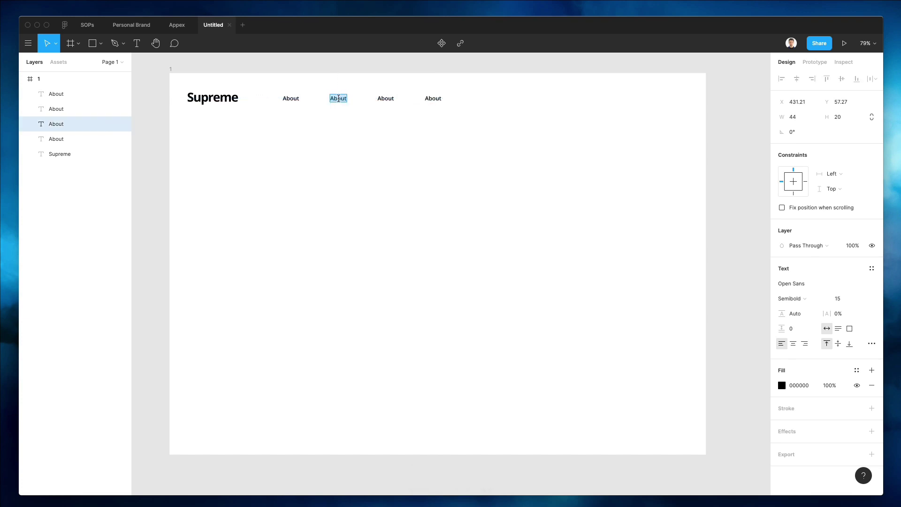
text(Servics)
click(345, 98)
text(es)
key(Escape)
click(384, 98)
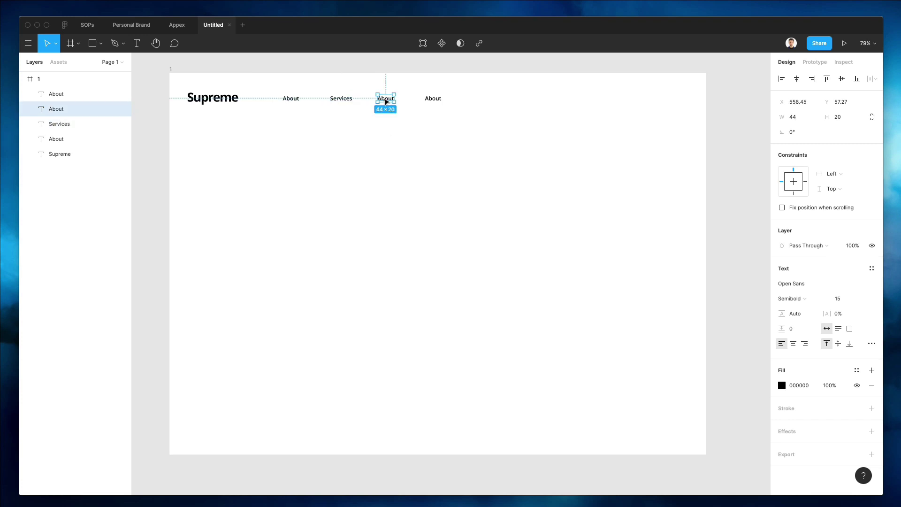
double_click(384, 98)
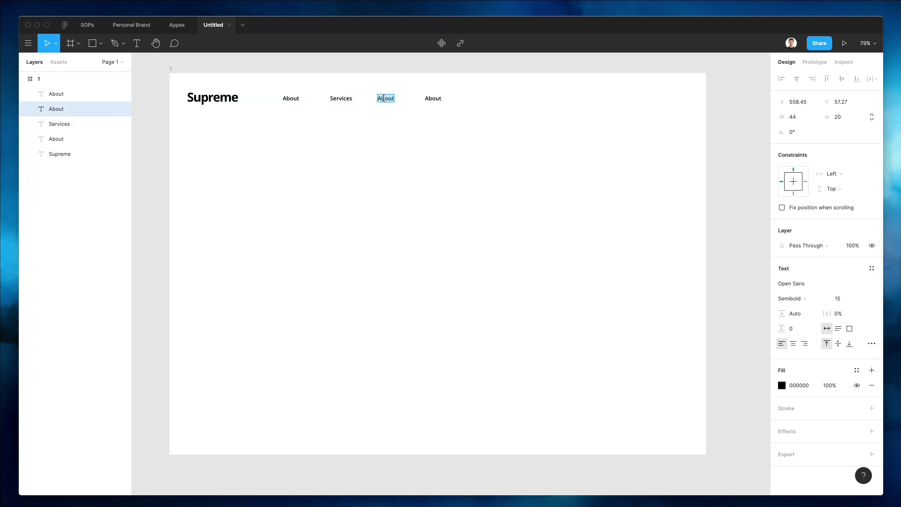
text(Pricing)
key(Escape)
click(432, 101)
double_click(433, 100)
text(Contact Us)
key(Escape)
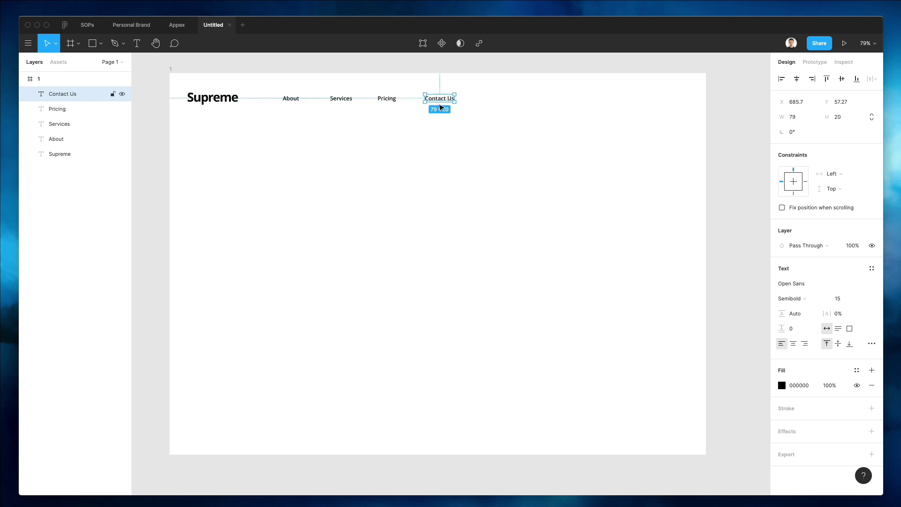
Step: Place a Contact Us copy at the header's right and reword it 'Sign In'
drag(437, 106, 633, 113)
key(Return)
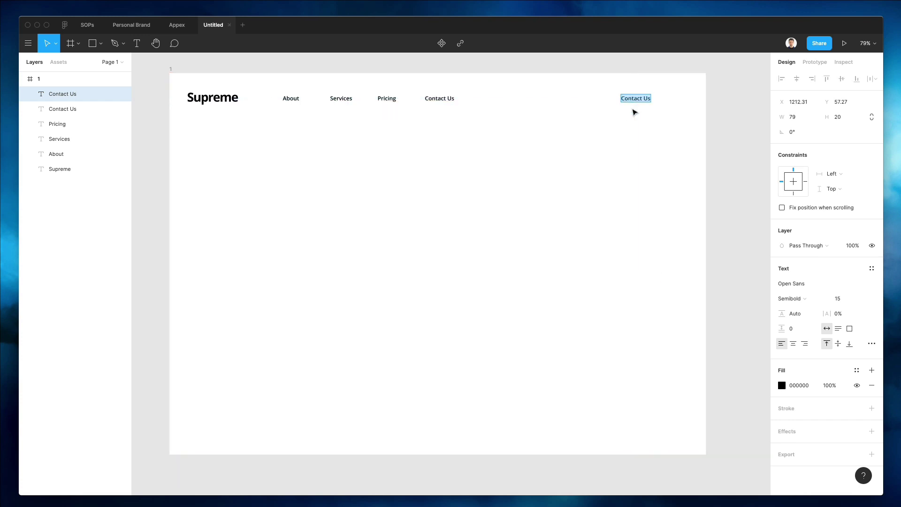
text(Sign In)
key(Escape)
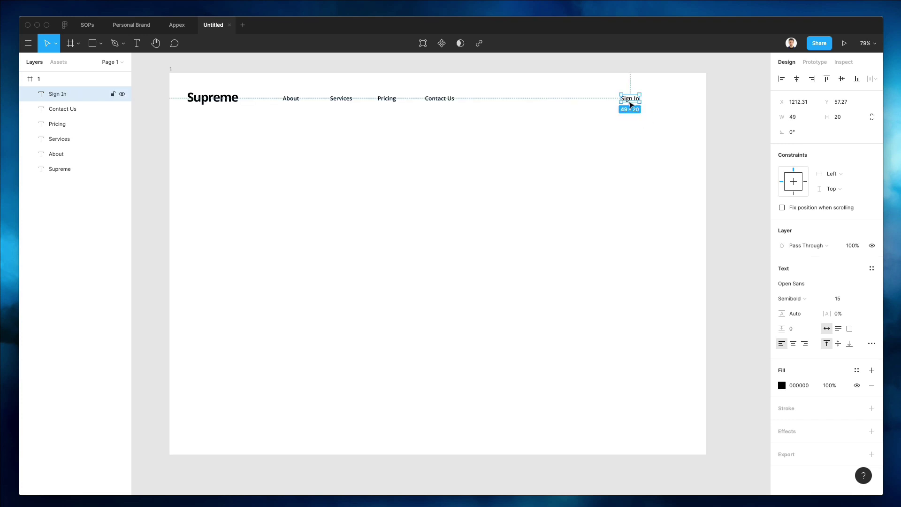
Step: Place a Sign In copy further right and start rewording it to 'Sign Up'
drag(630, 100, 672, 106)
double_click(669, 100)
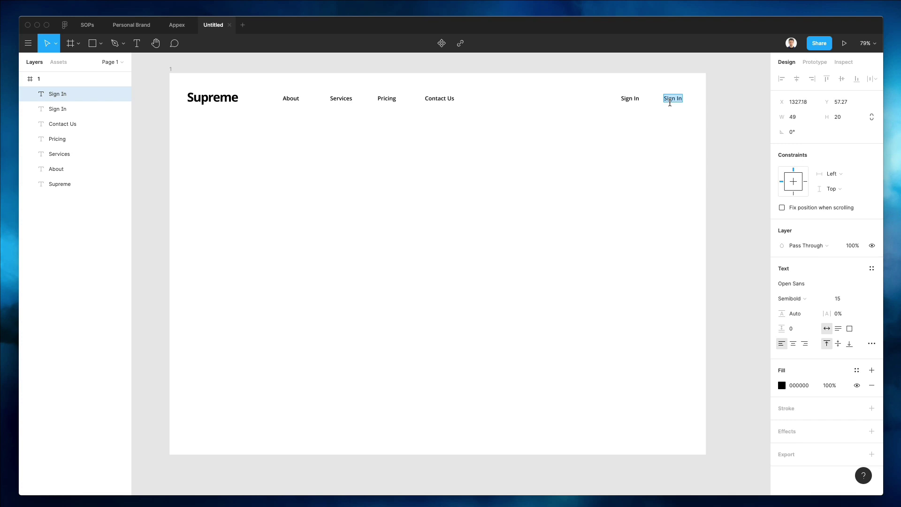
key(Right)
Step: Draw a rectangle behind Sign Up with fully rounded corners (radius 54)
drag(597, 110, 694, 92)
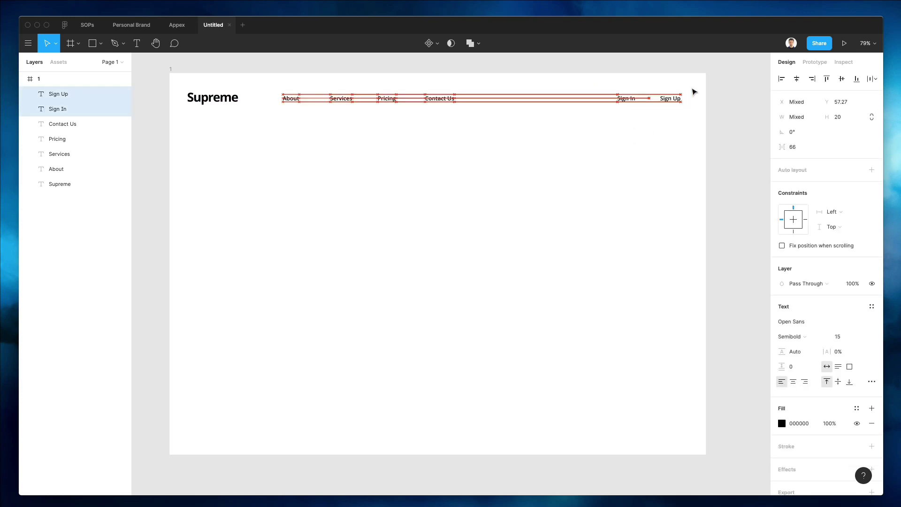
click(673, 163)
scroll(682, 99, up, 2)
scroll(681, 99, up, 3)
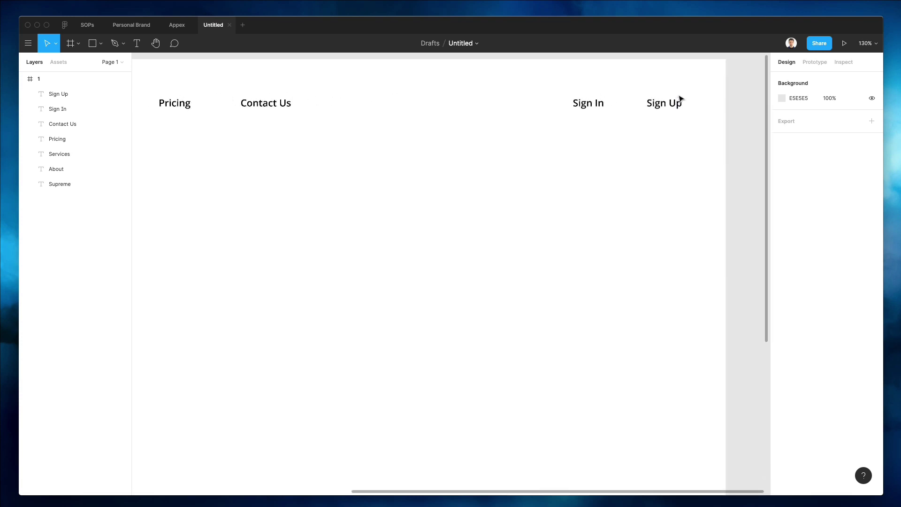
key(r)
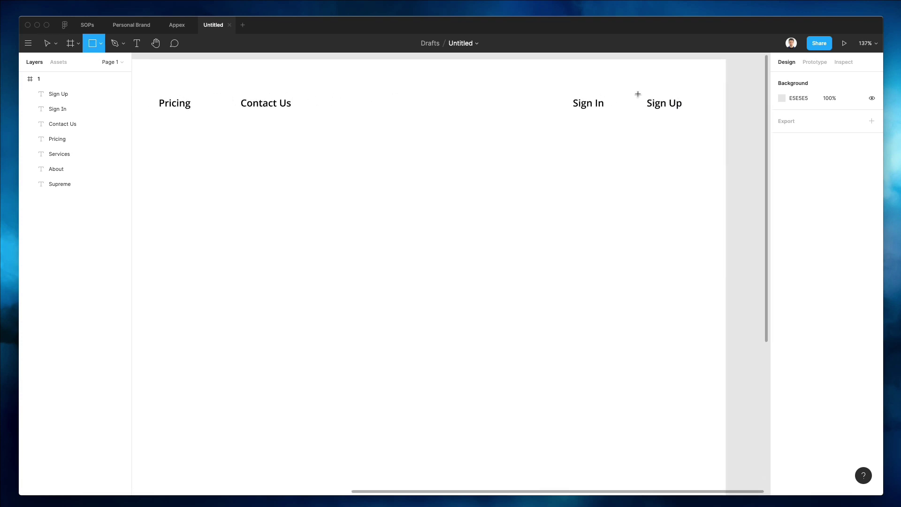
drag(634, 90, 698, 121)
key(ctrl+bracketleft)
key(ctrl+bracketleft)
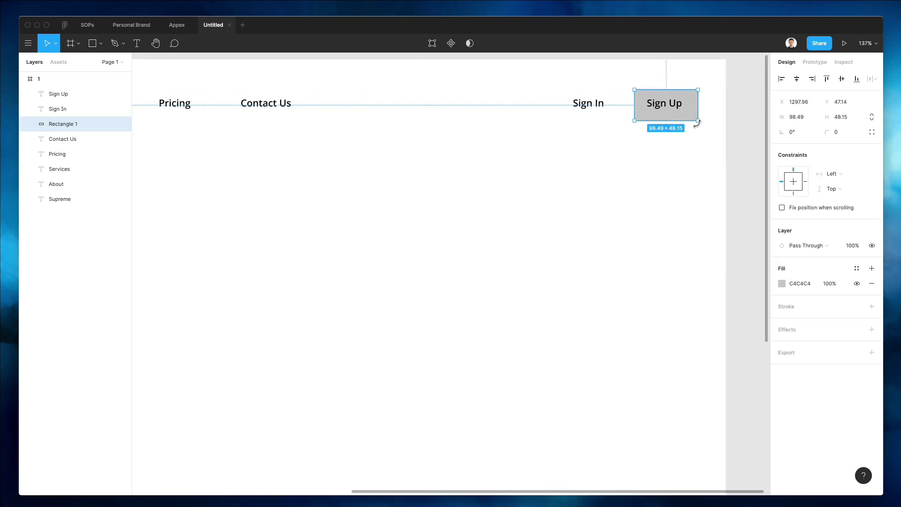
drag(695, 122, 692, 118)
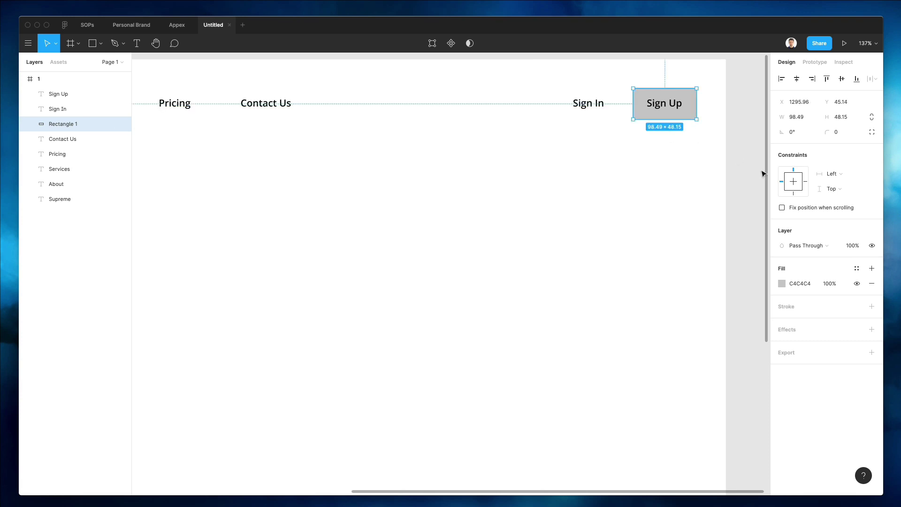
click(820, 135)
text(54)
key(Return)
Step: Fill the button rectangle with bright orange FF9900
key(i)
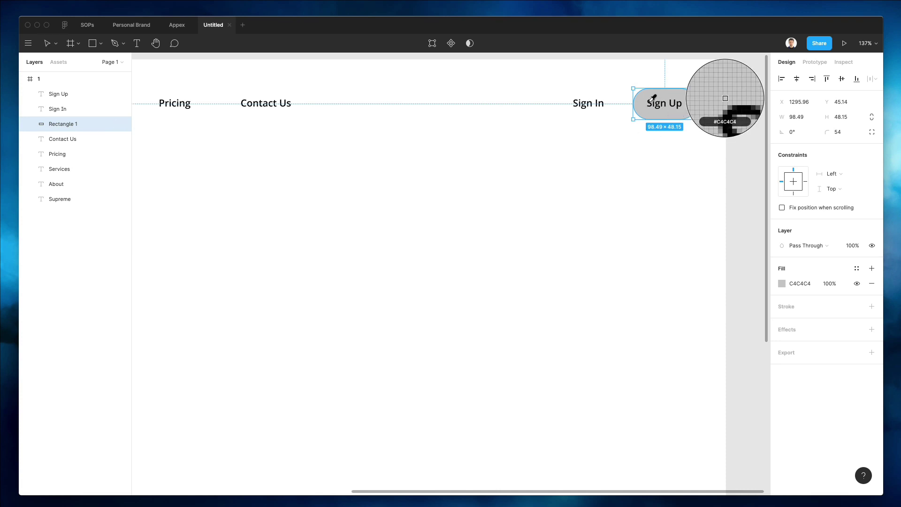
key(Escape)
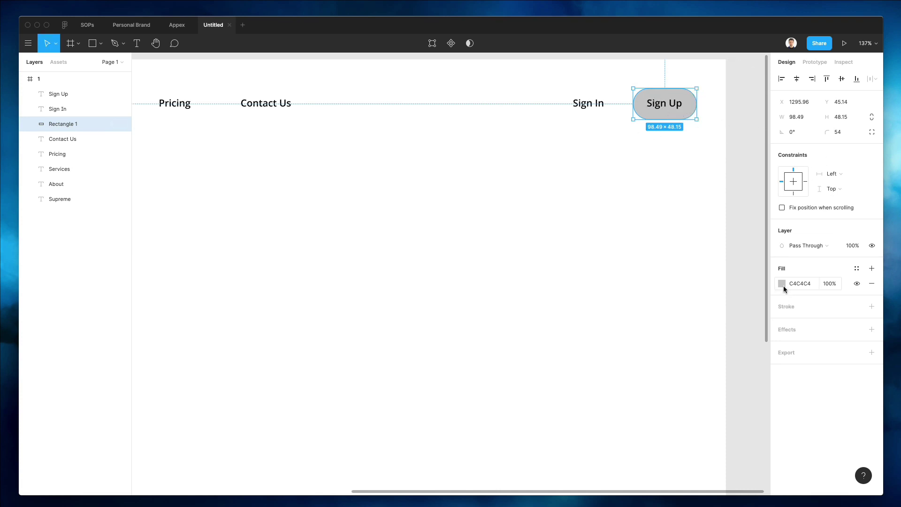
click(782, 283)
drag(739, 383, 695, 388)
click(770, 260)
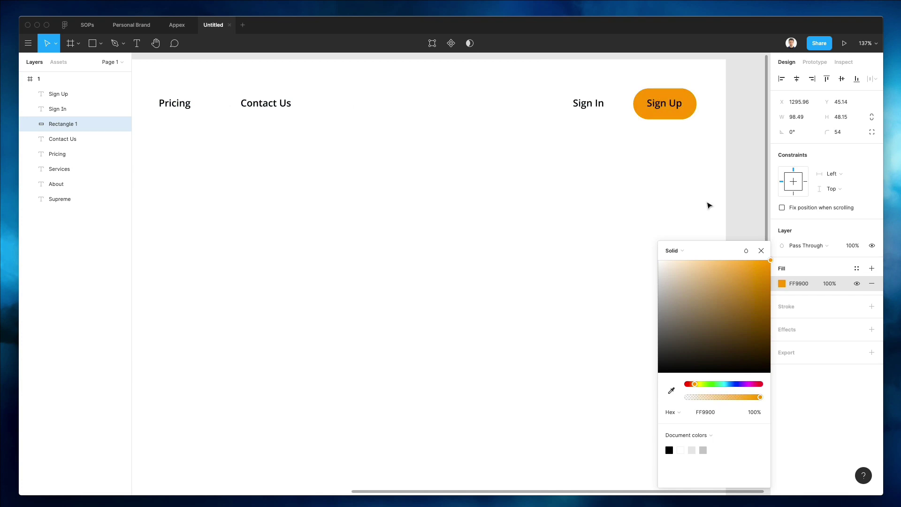
click(633, 191)
Step: Make the Sign Up text white and Bold
click(668, 106)
key(ctrl+z)
key(Escape)
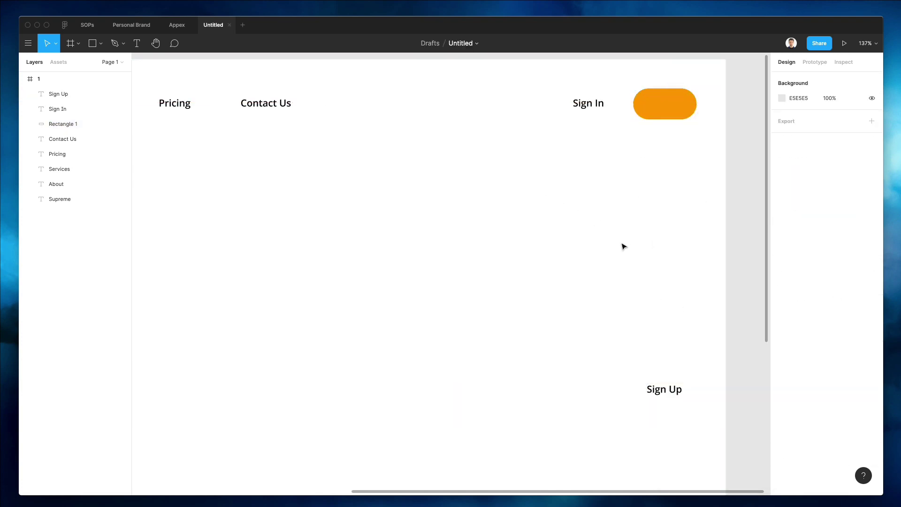
key(ctrl+shift+z)
key(ctrl+shift+z)
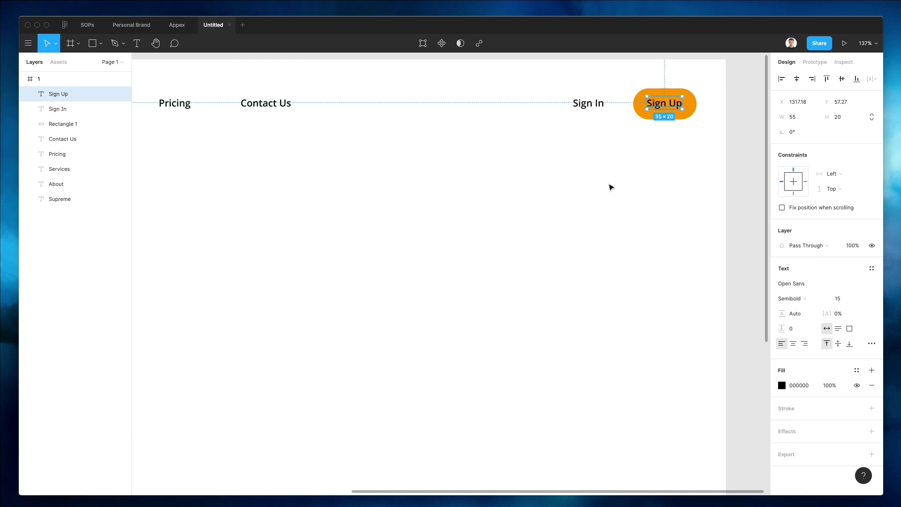
key(i)
click(582, 167)
scroll(584, 168, down, 2)
scroll(584, 166, down, 2)
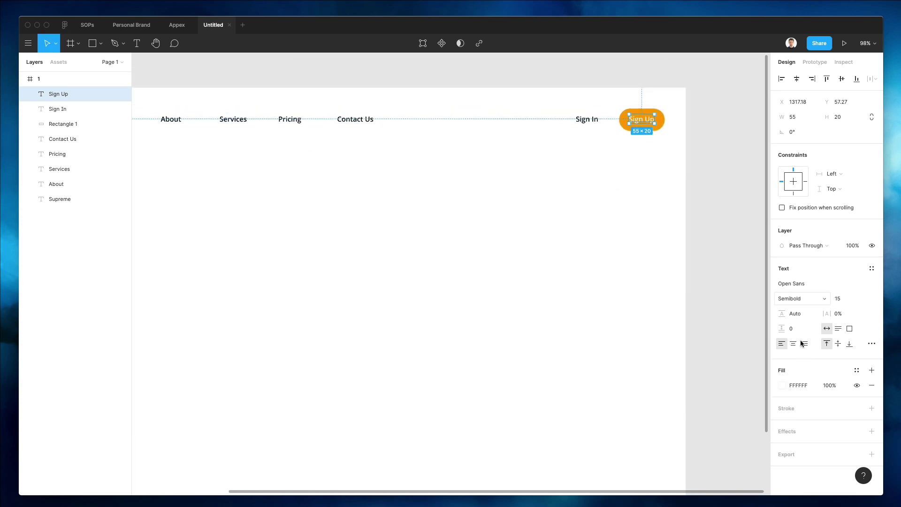
click(795, 298)
click(805, 311)
Step: Group the Sign Up text with its orange background
click(521, 189)
scroll(522, 190, down, 1)
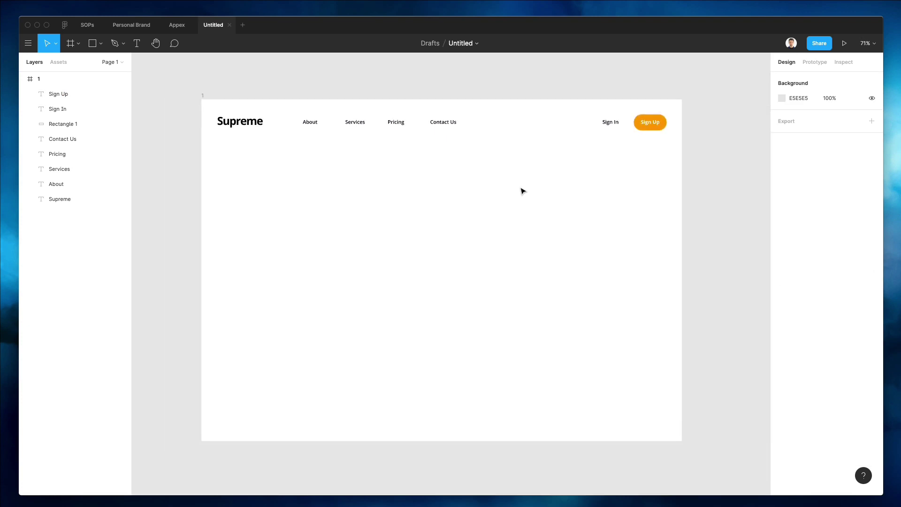
drag(627, 105, 678, 147)
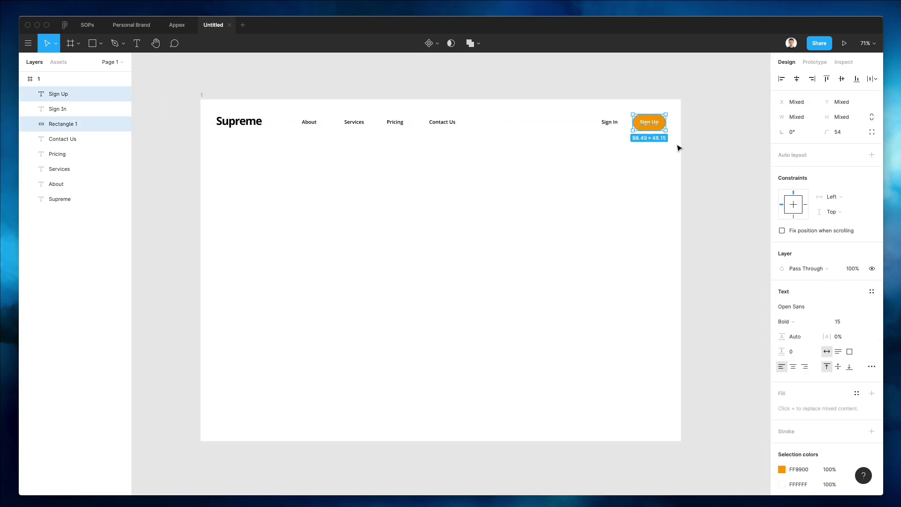
key(ctrl+g)
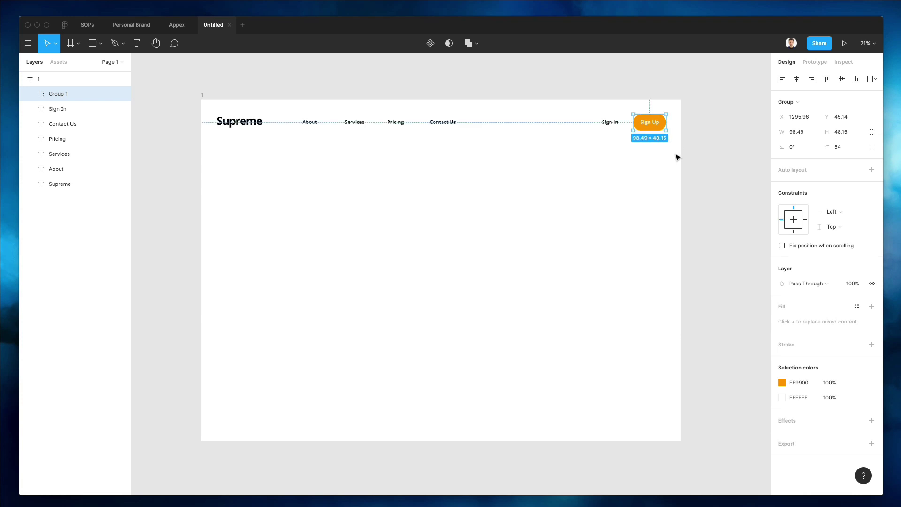
click(662, 171)
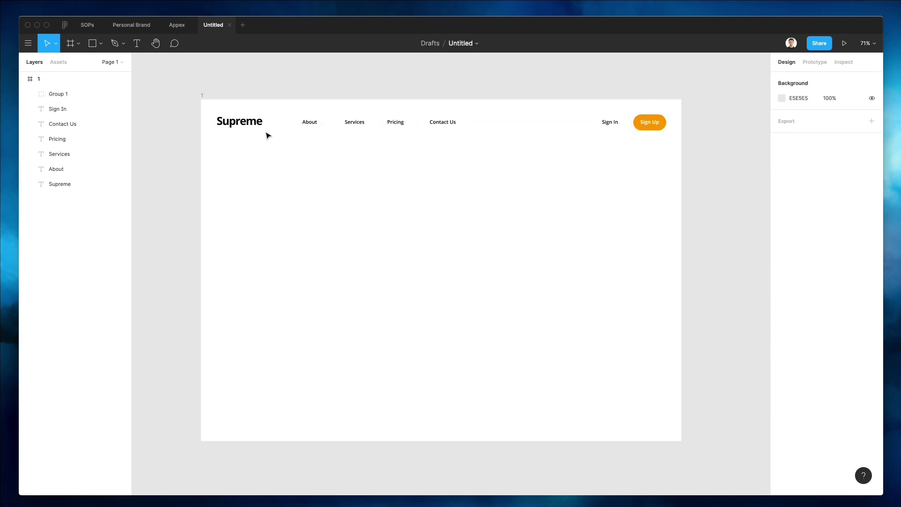
Step: Copy About below the header and rewrite it as 'This is a new revolution in tech'
alt+drag(314, 125, 237, 229)
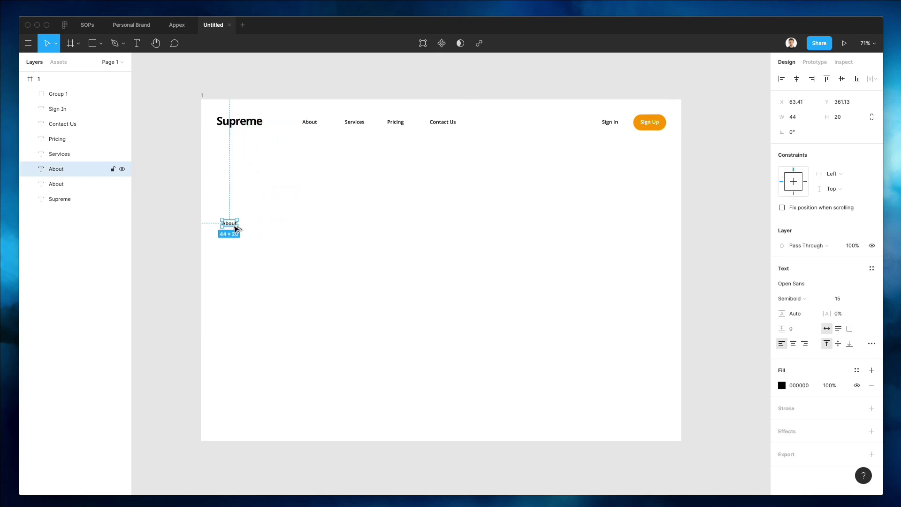
double_click(233, 225)
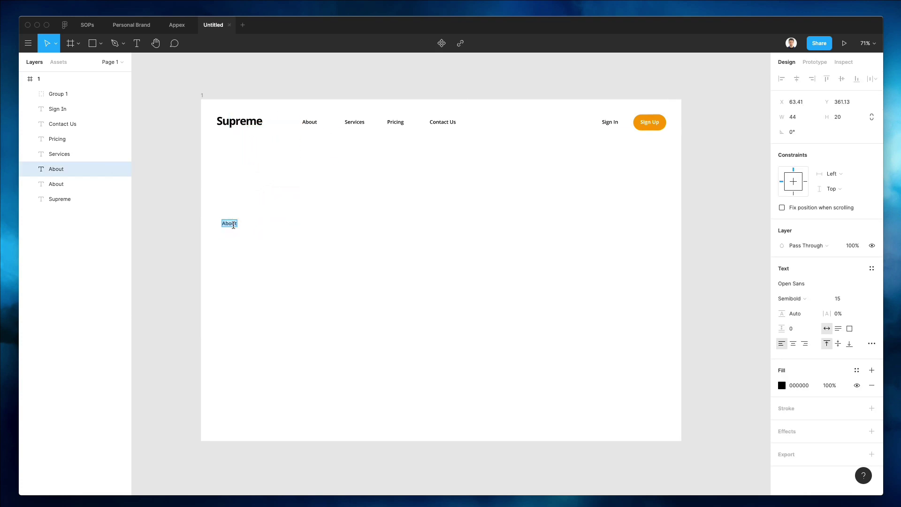
text(Th)
text(is is a ne)
text(w revolution)
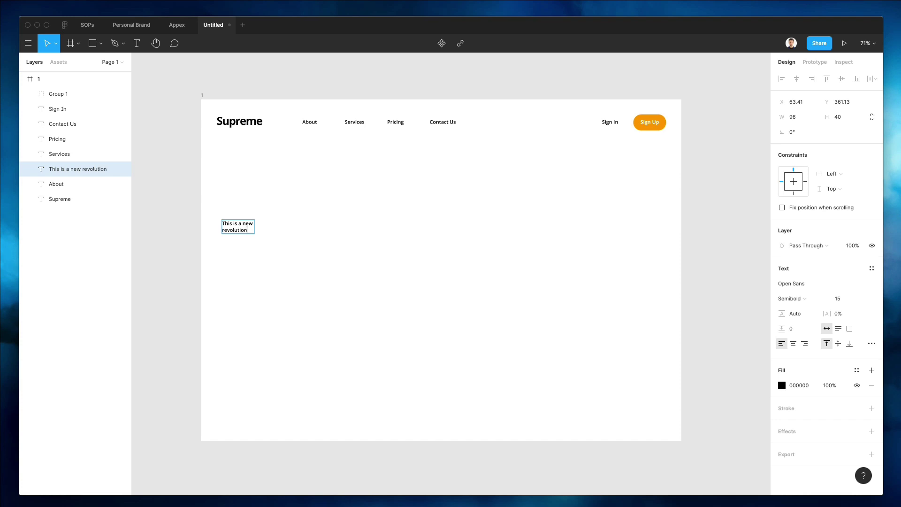
text( the)
key(Return)
key(Delete)
key(Delete)
key(Delete)
drag(256, 232, 305, 236)
key(Escape)
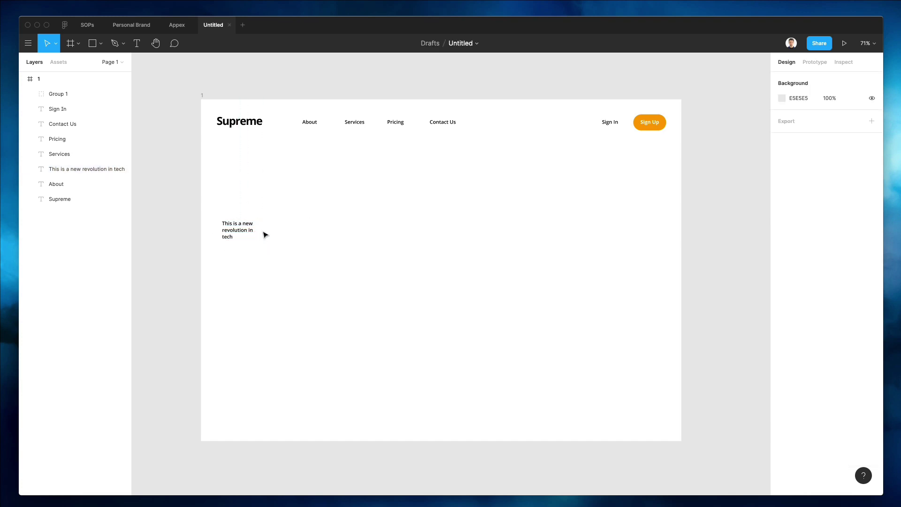
double_click(254, 232)
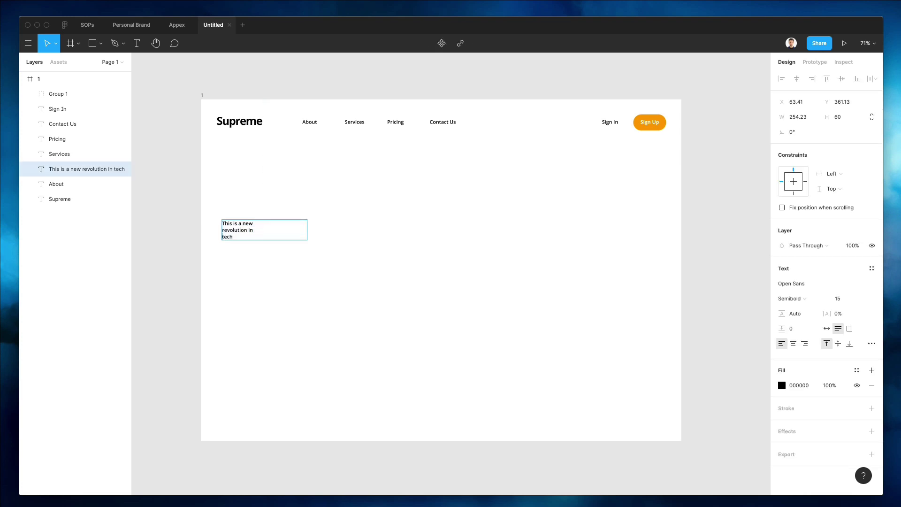
key(BackSpace)
key(Escape)
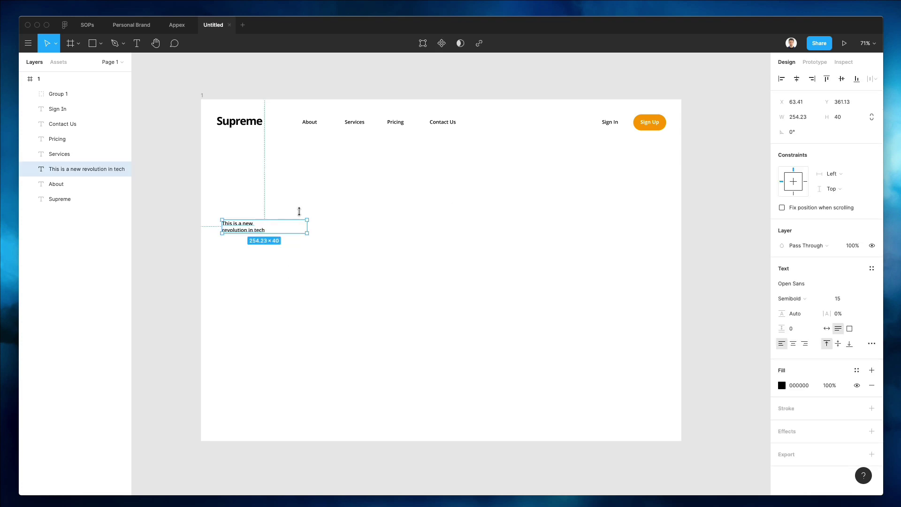
Step: Set the headline to 65 pt and widen it to fit two lines
click(837, 298)
text(65)
key(Return)
click(462, 270)
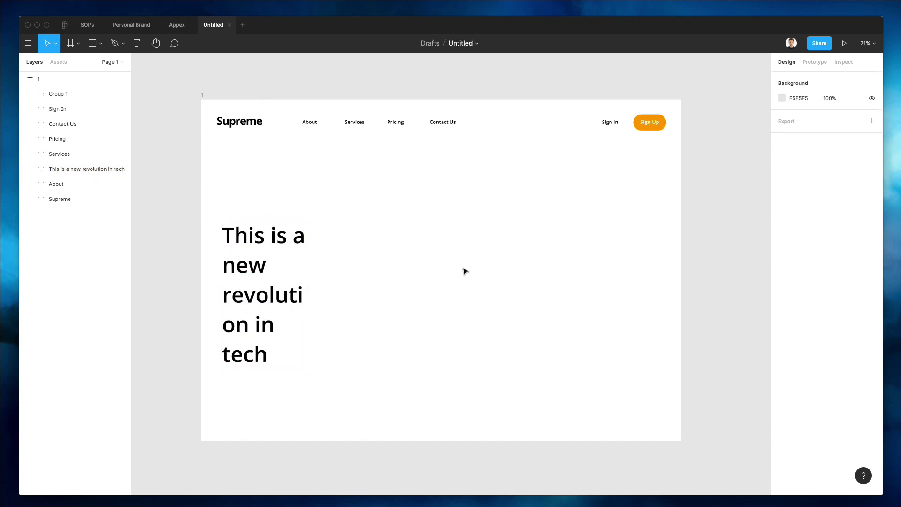
click(303, 292)
mouse_move(307, 295)
mouse_down()
mouse_move(466, 293)
mouse_move(392, 280)
mouse_move(382, 258)
mouse_up()
click(441, 237)
Step: Set the word 'revolution' to Extrabold
double_click(338, 244)
click(370, 279)
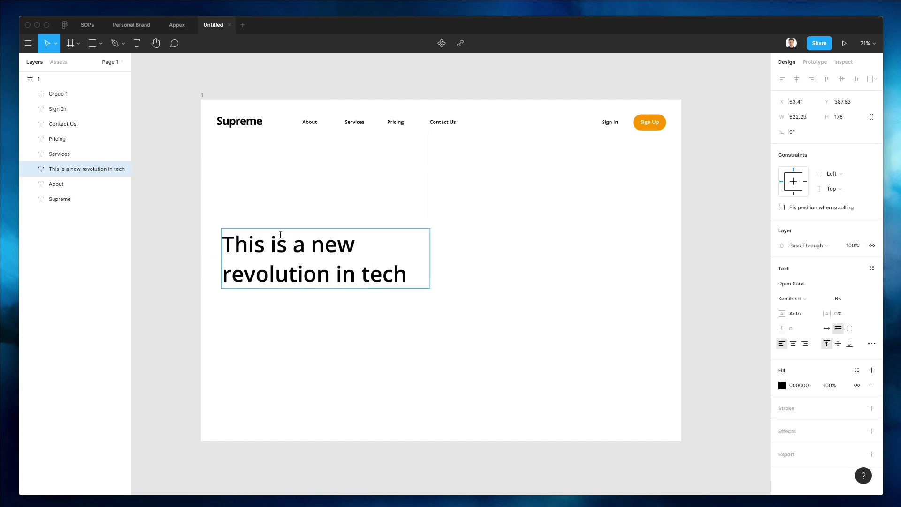
double_click(282, 279)
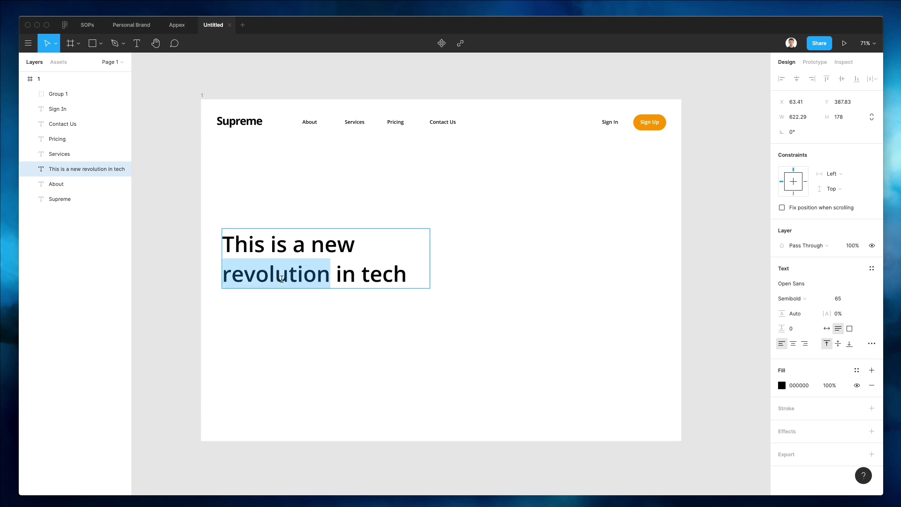
click(787, 298)
click(799, 320)
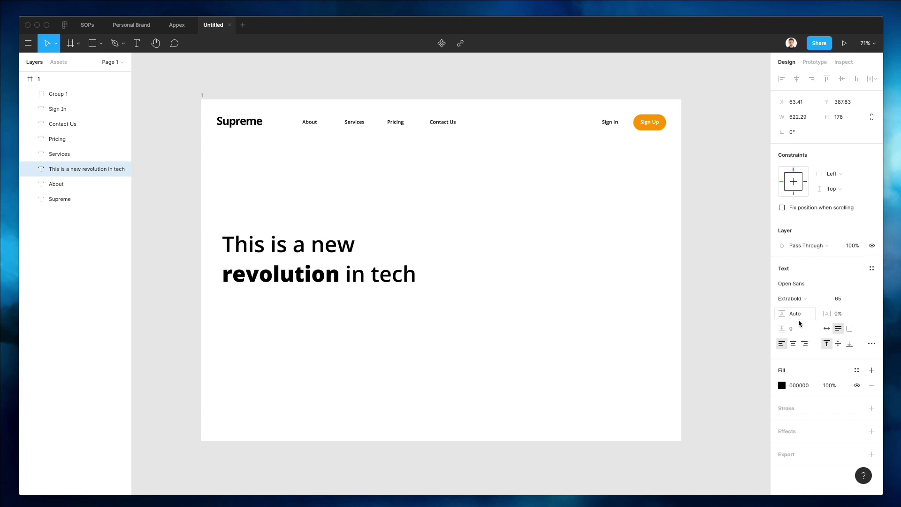
key(Escape)
key(Escape)
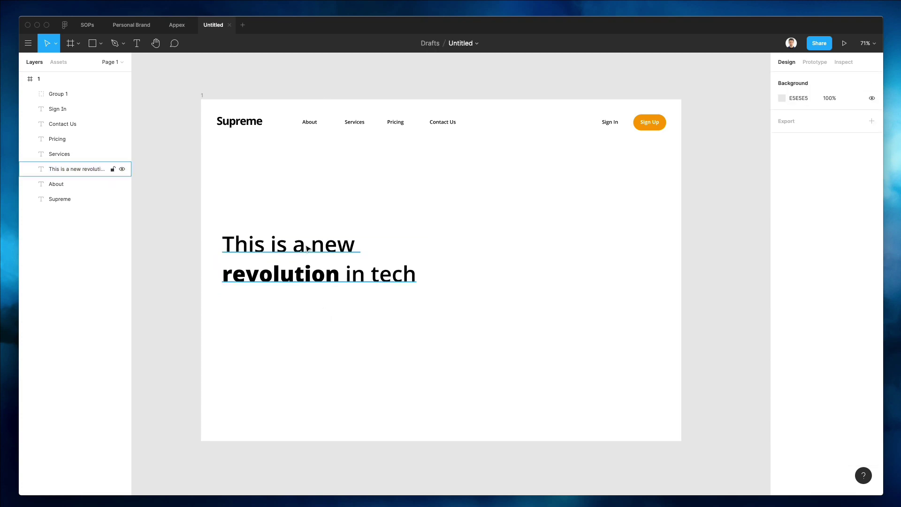
Step: Add 'There are many variations of passages of Lorem Ipsum available' under the headline
drag(318, 248, 330, 247)
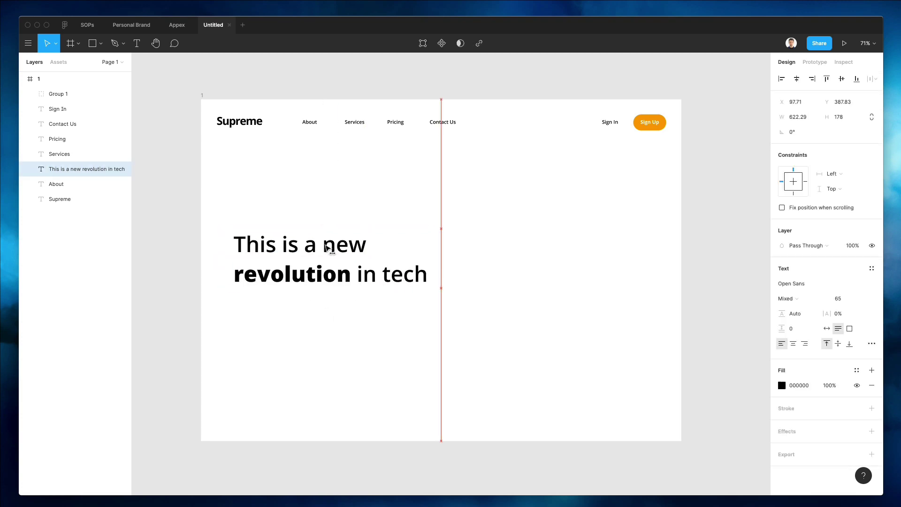
alt+drag(327, 247, 326, 326)
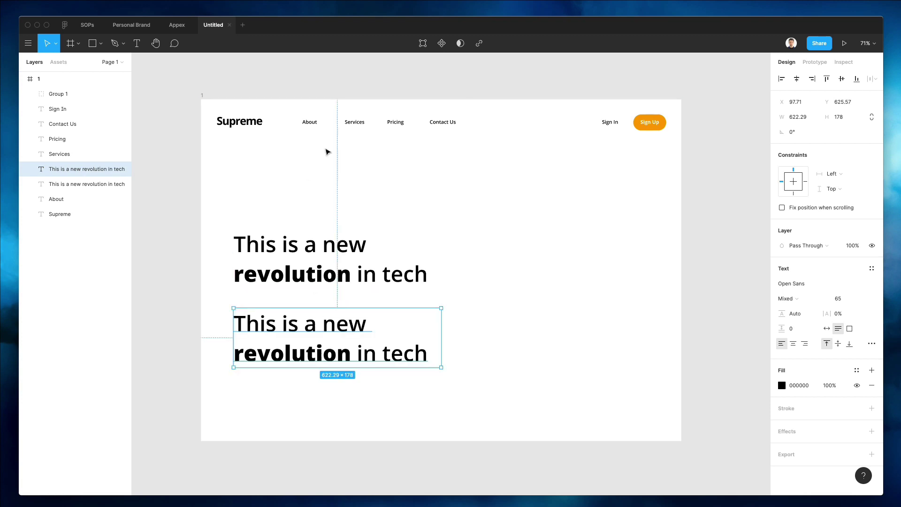
key(Delete)
mouse_move(309, 122)
alt+mouse_down()
mouse_move(301, 321)
mouse_move(244, 305)
alt+mouse_up()
double_click(244, 303)
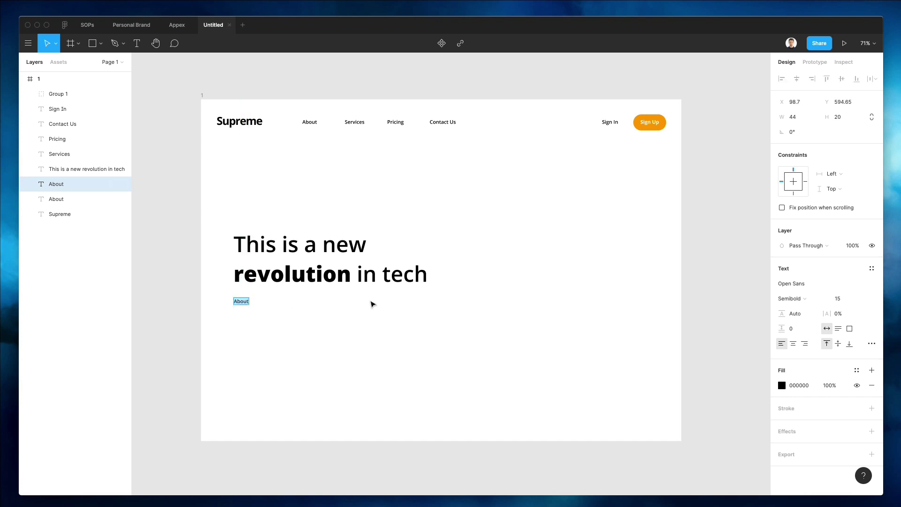
key(BackSpace)
key(ctrl+v)
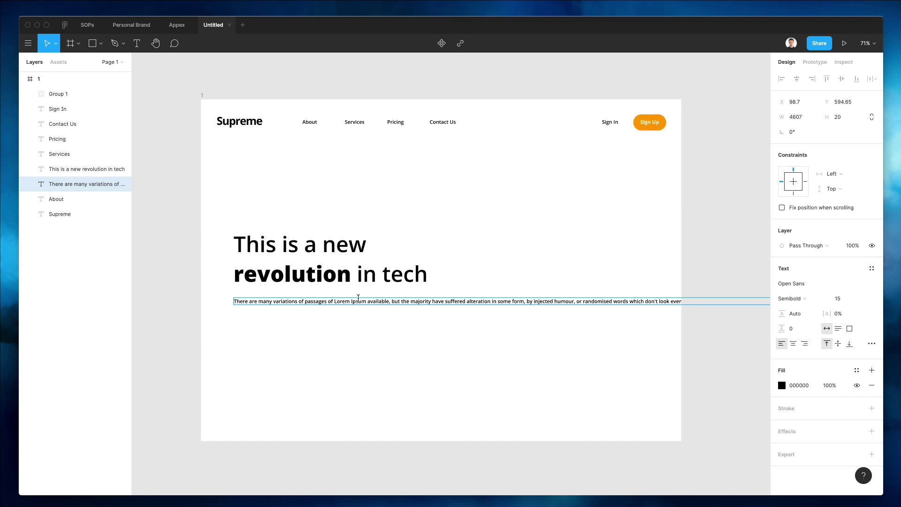
drag(390, 301, 650, 470)
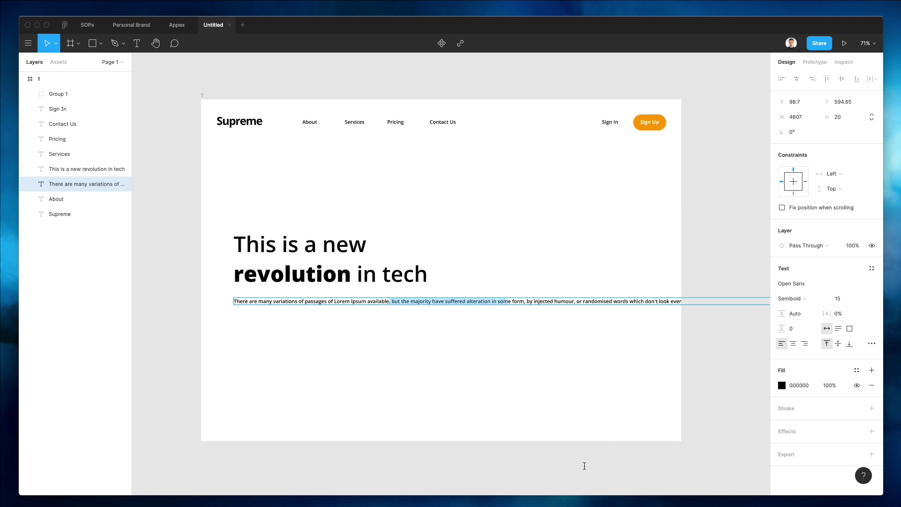
key(BackSpace)
scroll(151, 233, left, 3)
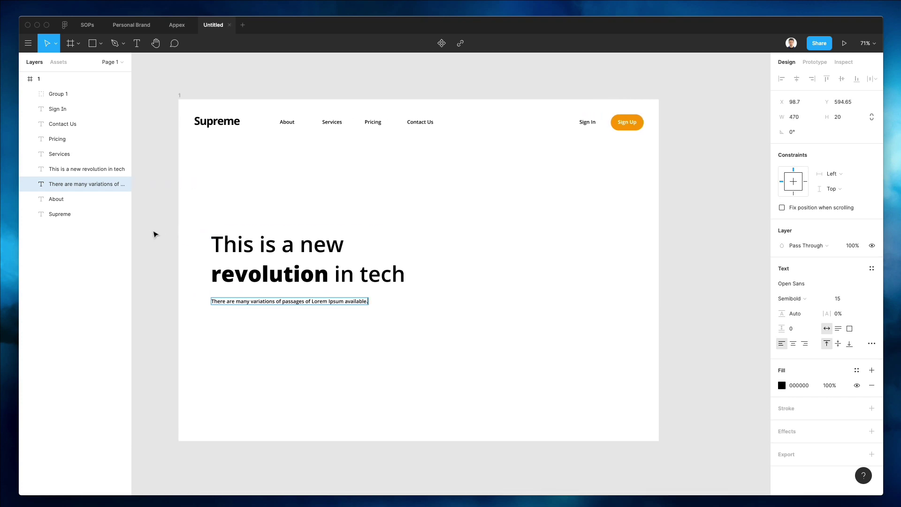
key(Escape)
drag(347, 302, 346, 310)
Step: Set the headline's letter spacing to -1%
click(324, 255)
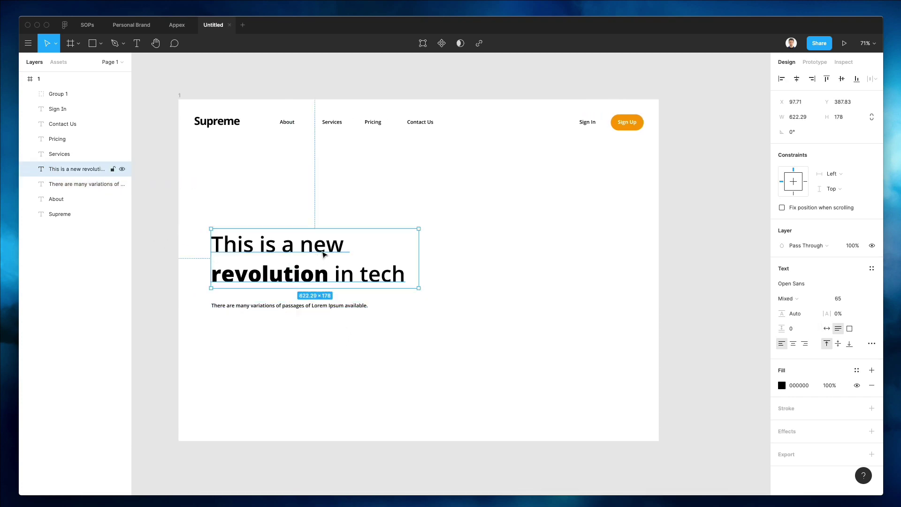
click(841, 313)
text(-1)
key(Return)
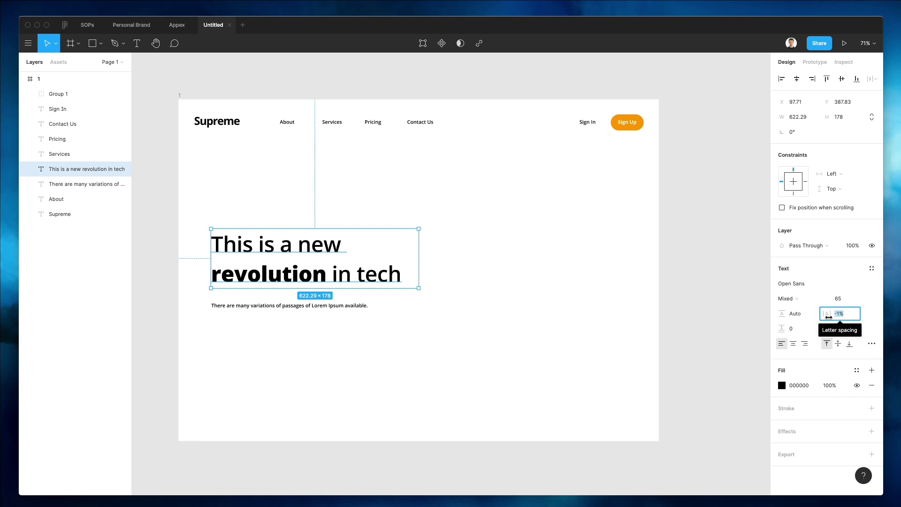
click(469, 334)
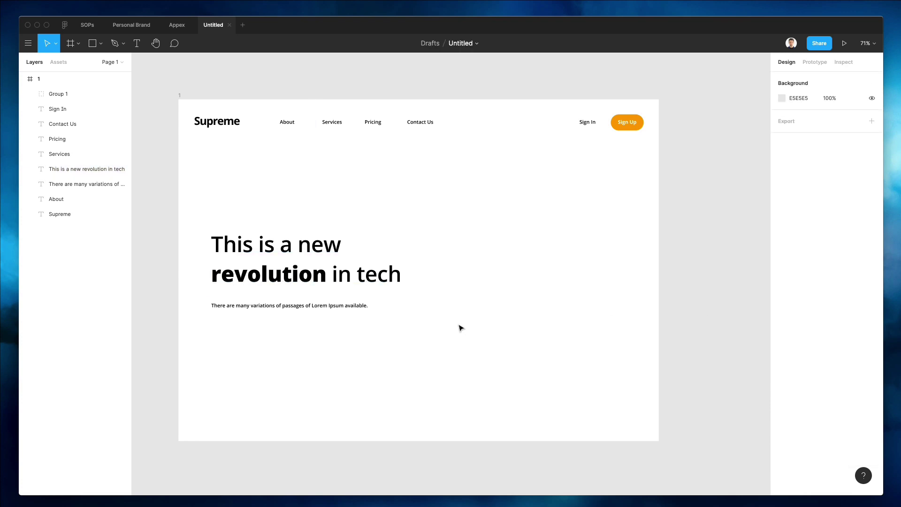
scroll(460, 328, down, 1)
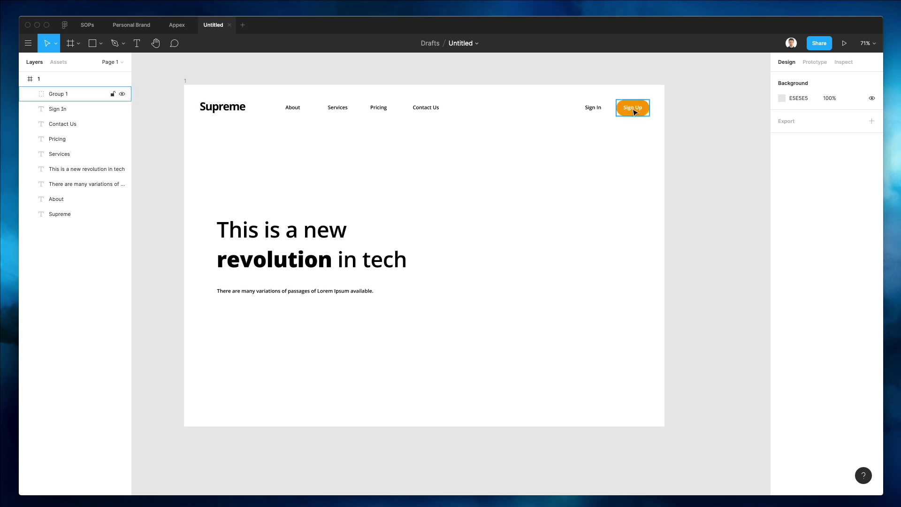
Step: Copy the Sign Up button below the paragraph and move the hero block up
drag(634, 111, 235, 319)
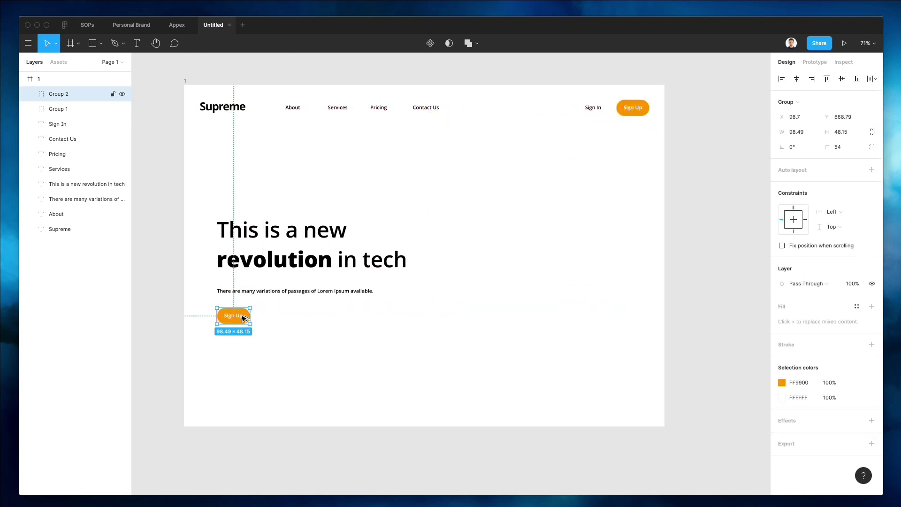
click(273, 321)
drag(215, 190, 305, 326)
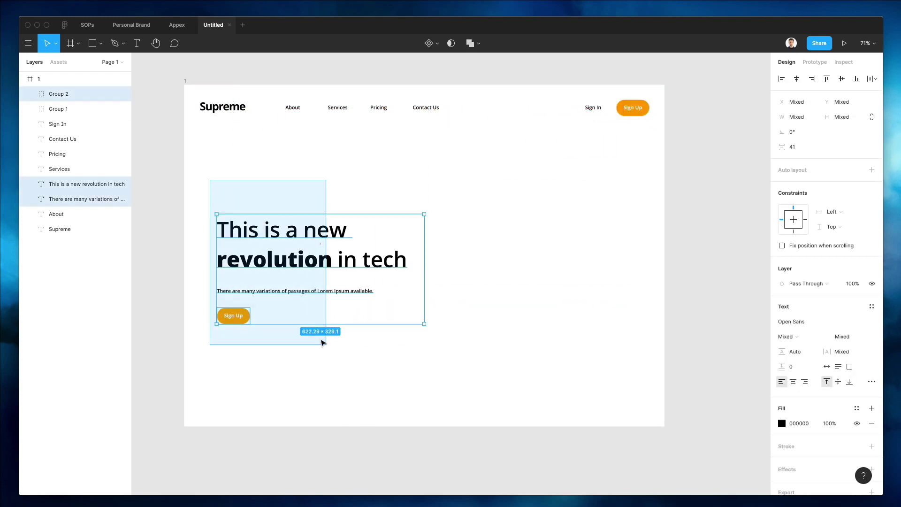
drag(277, 265, 278, 252)
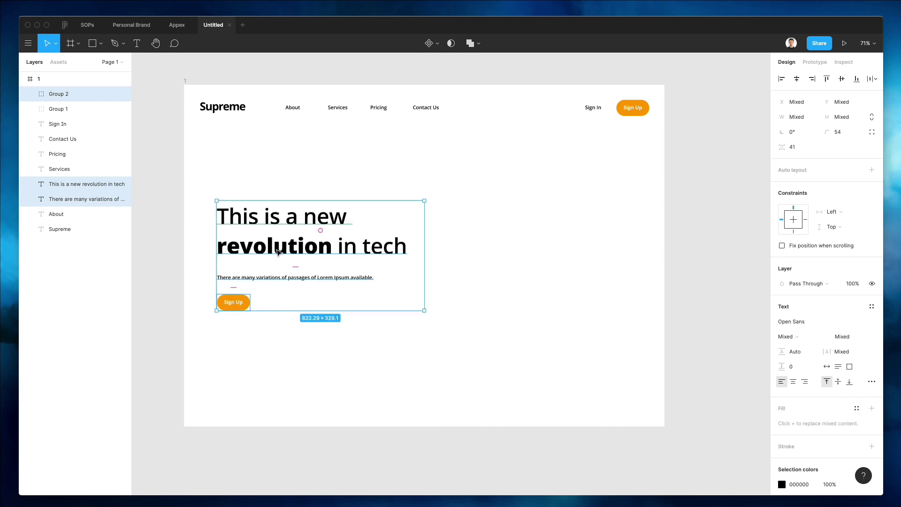
click(331, 344)
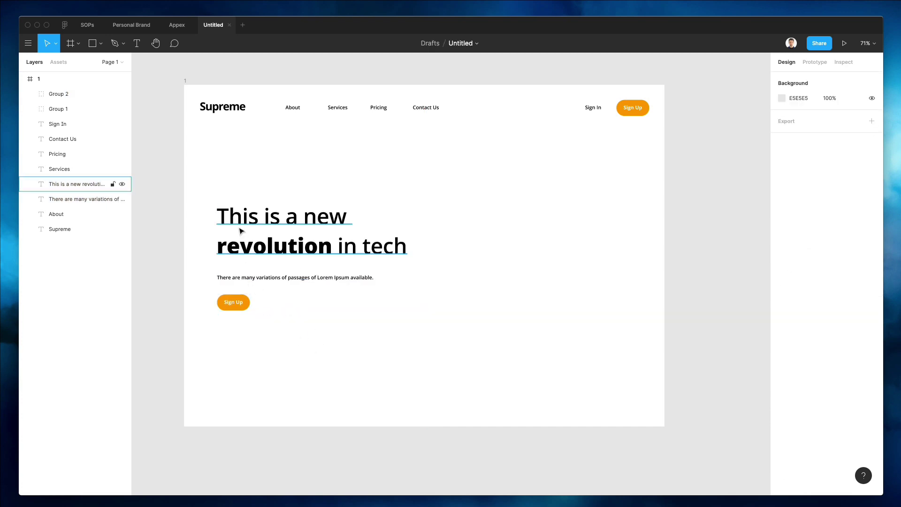
Step: Nudge the paragraph up and shift the hero block left into alignment
click(187, 82)
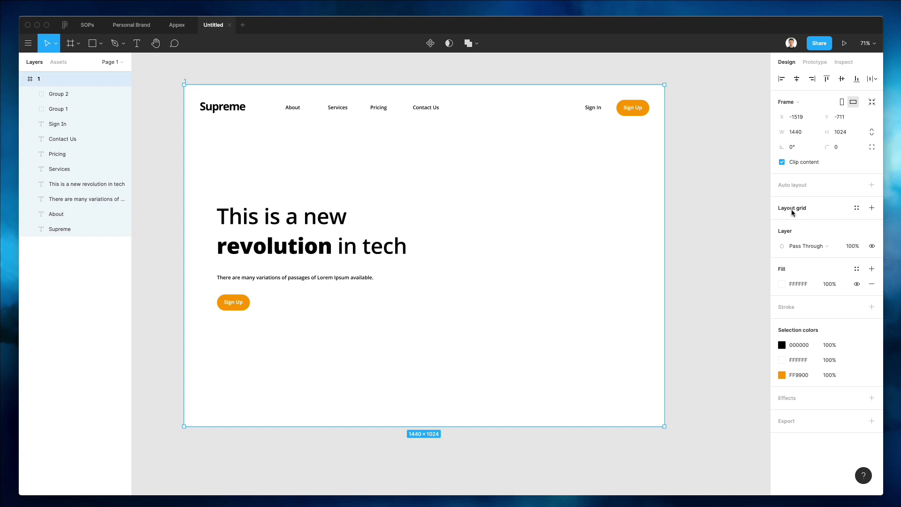
mouse_move(792, 208)
click(364, 373)
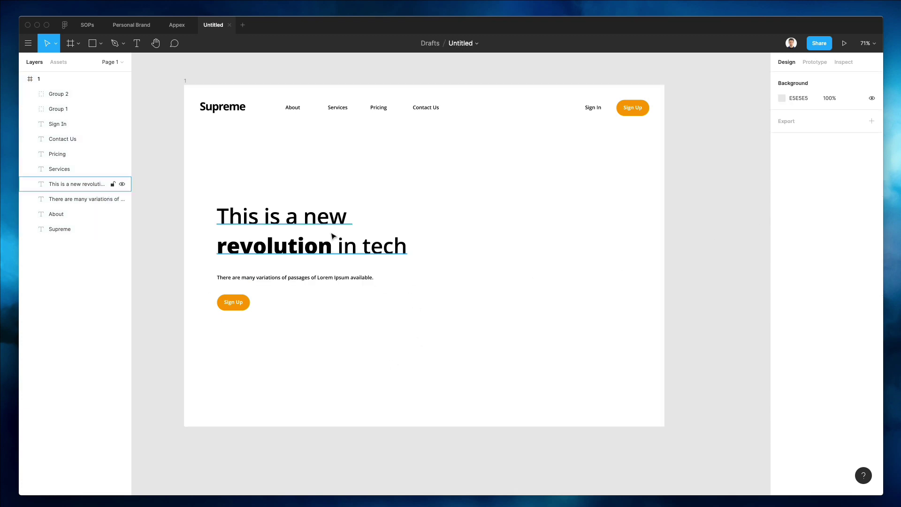
drag(268, 286, 267, 282)
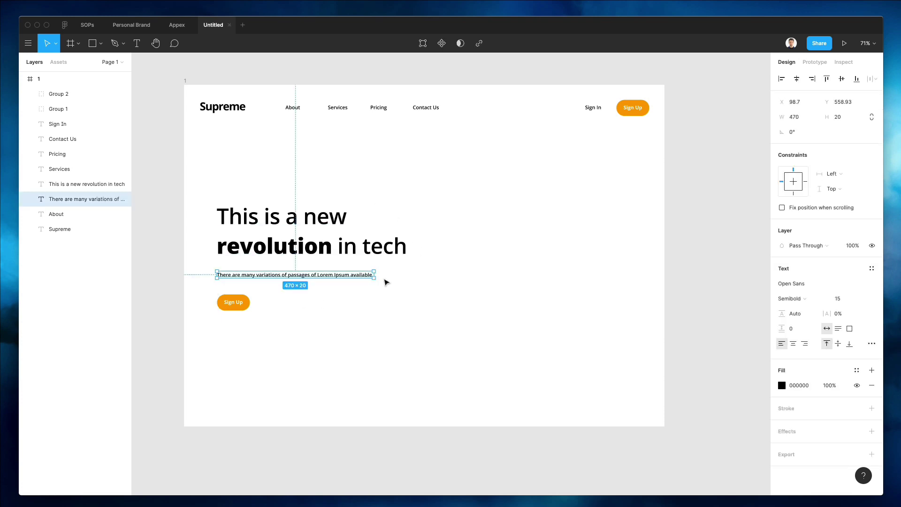
click(350, 348)
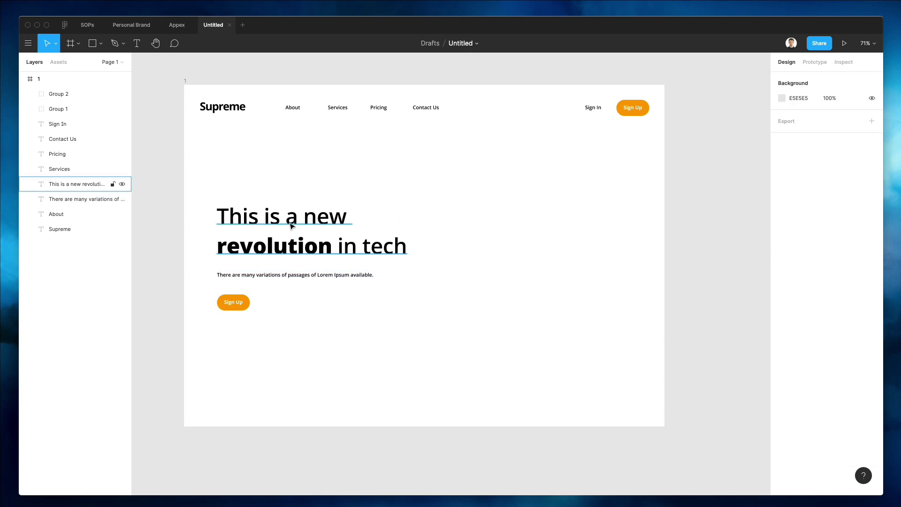
drag(225, 185, 338, 326)
key(Left)
key(Left)
key(Left)
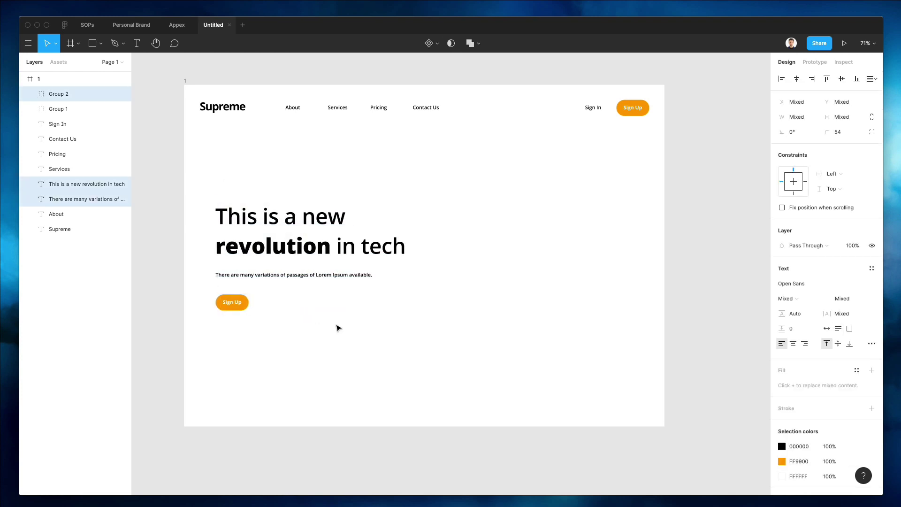
click(337, 328)
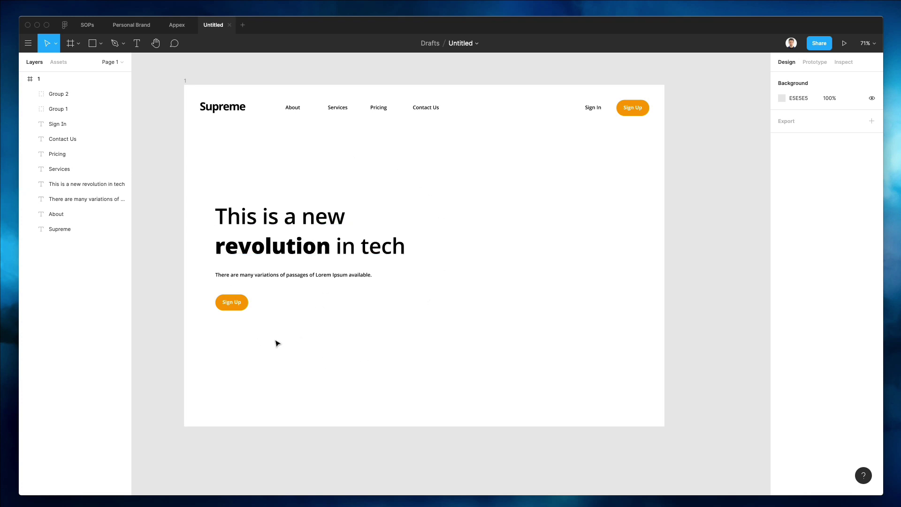
scroll(355, 310, up, 1)
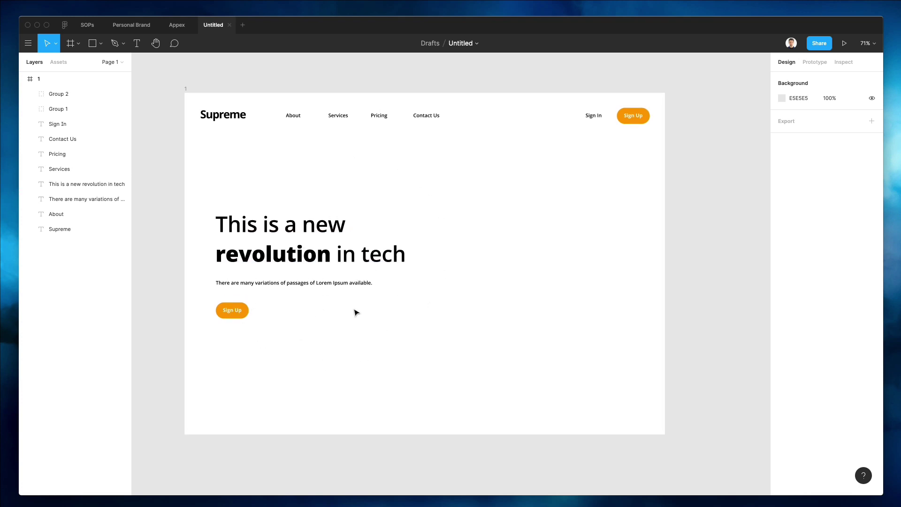
scroll(378, 335, left, 2)
scroll(378, 335, up, 1)
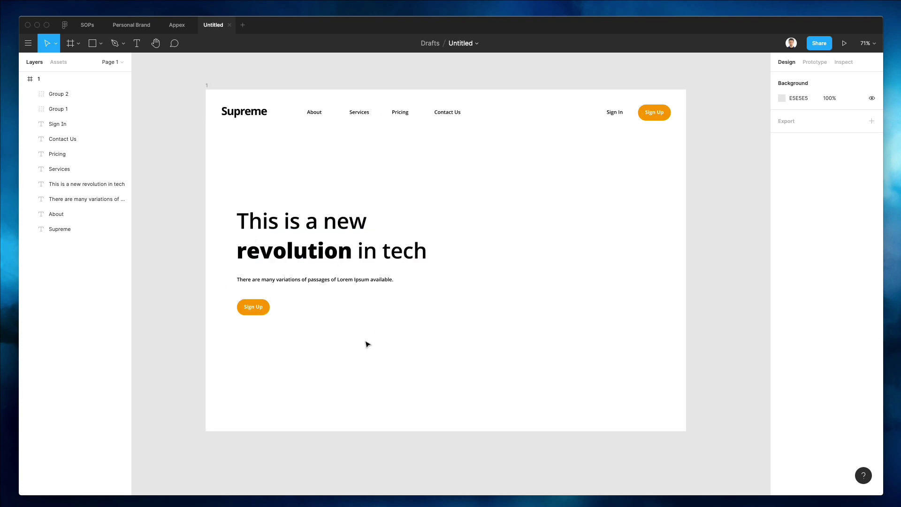
scroll(348, 308, up, 1)
scroll(316, 320, up, 1)
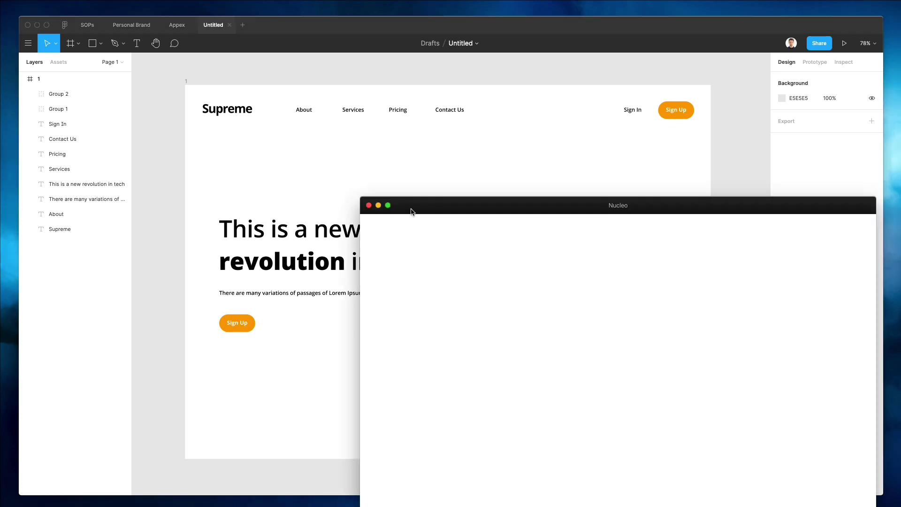
Step: Drag Nucleo's download-box arrow icon onto the Figma canvas
drag(451, 209, 446, 171)
text(art)
text(ow)
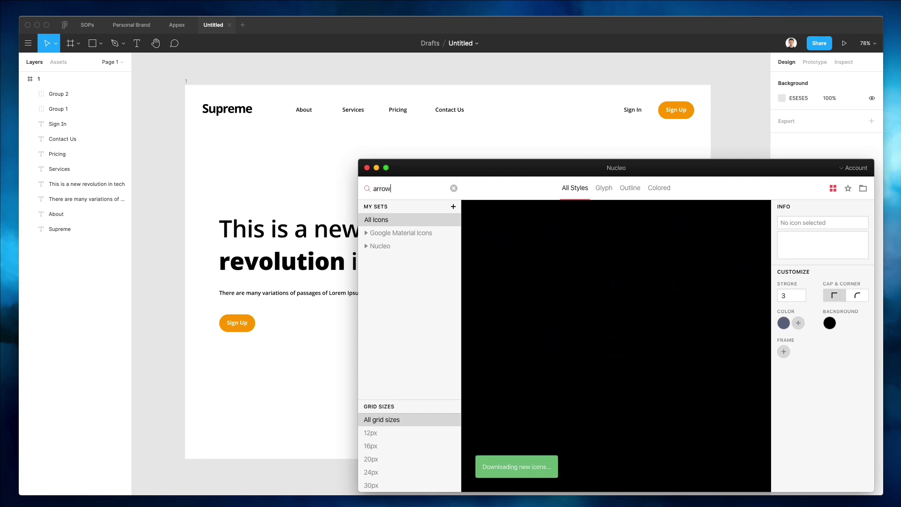
scroll(620, 303, down, 1)
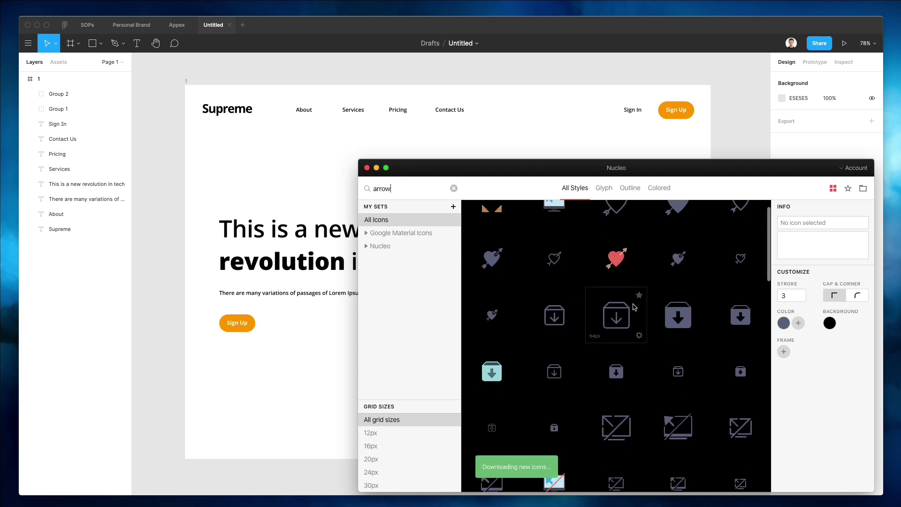
scroll(623, 327, down, 1)
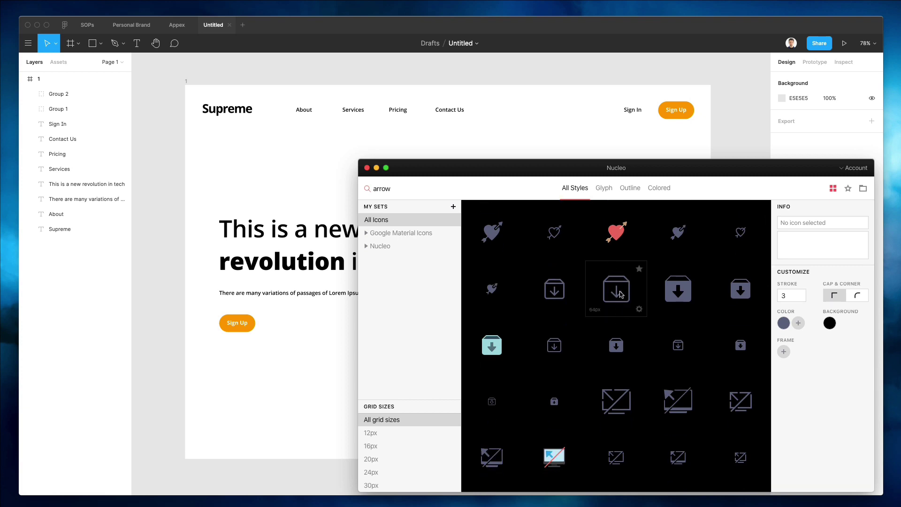
drag(620, 294, 615, 301)
drag(616, 300, 305, 326)
scroll(321, 348, up, 3)
scroll(324, 353, up, 3)
scroll(322, 358, up, 3)
scroll(322, 359, up, 3)
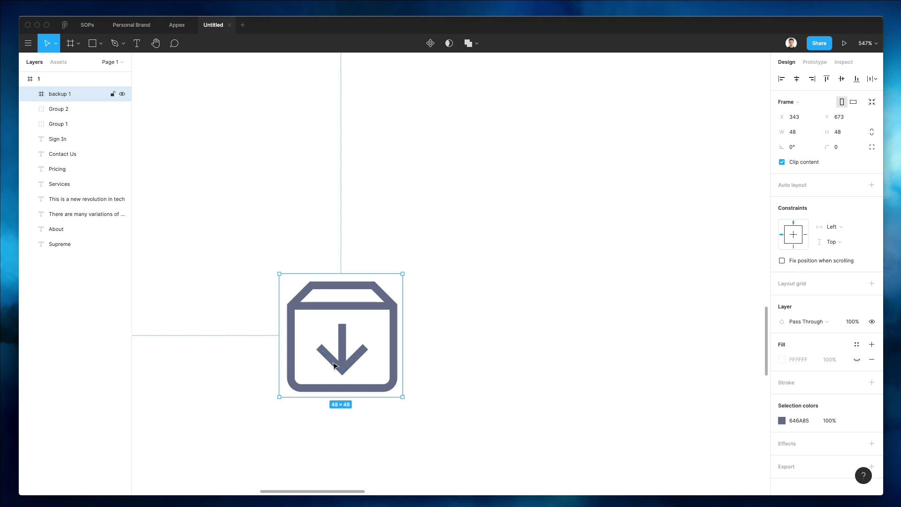
Step: Replace the box icon with its grouped arrow strokes and move them onto the Sign Up button
double_click(341, 358)
shift+click(343, 334)
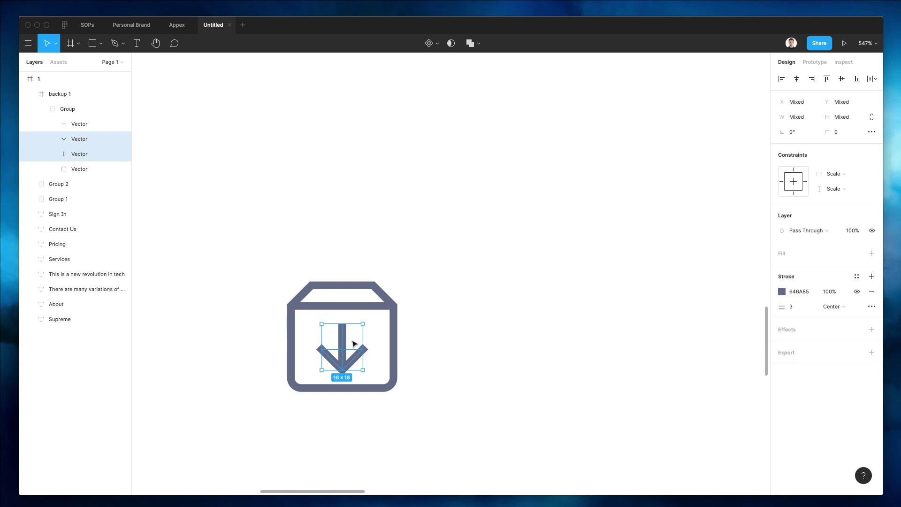
drag(238, 244, 453, 417)
key(Delete)
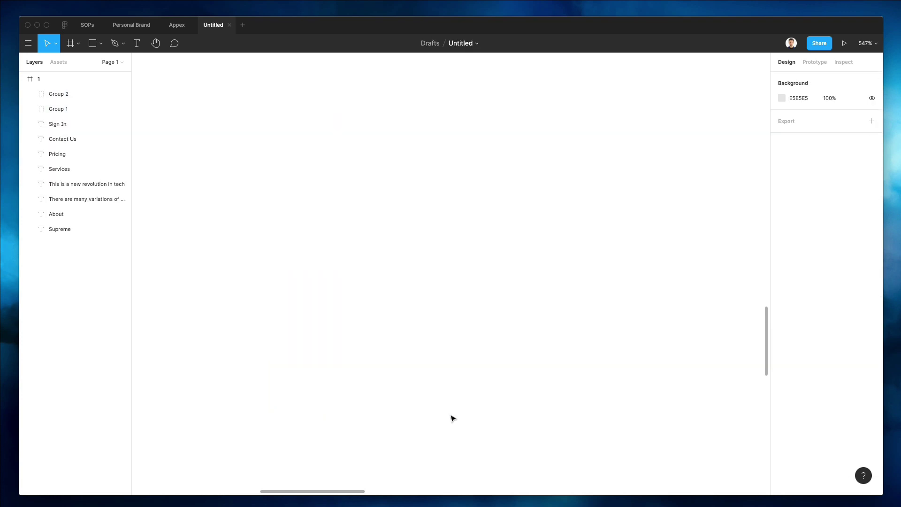
key(ctrl+v)
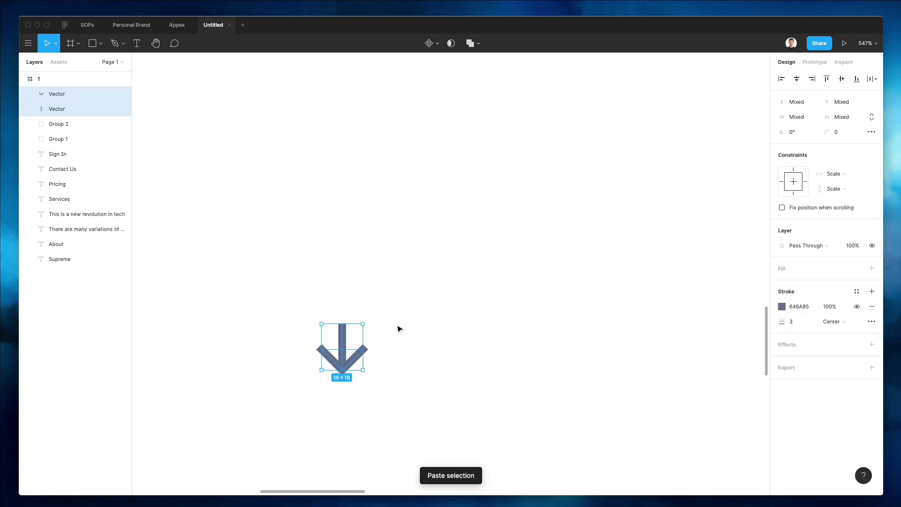
scroll(393, 319, down, 3)
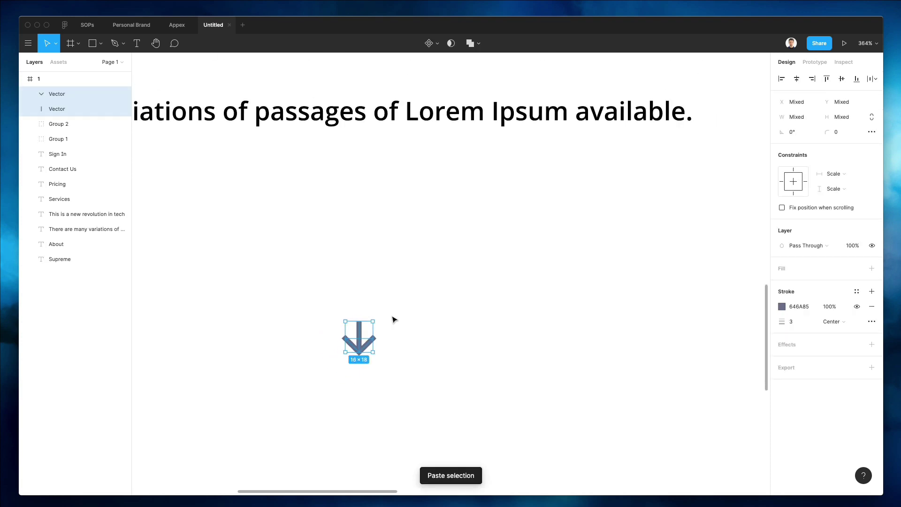
key(ctrl+g)
scroll(463, 323, left, 3)
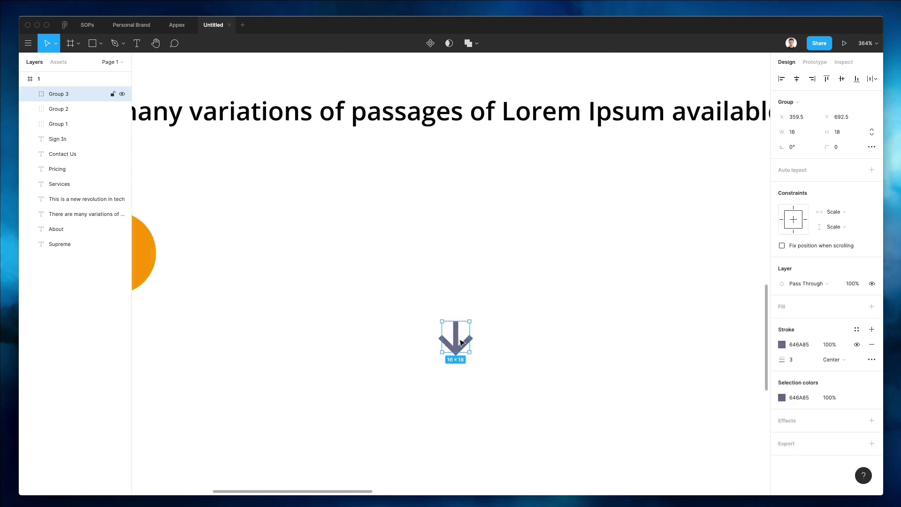
mouse_move(463, 325)
mouse_down()
mouse_move(326, 257)
mouse_move(493, 256)
mouse_up()
Step: Rotate the arrow 90° to point right, make it white, and set it at the Sign Up button's right end
double_click(325, 257)
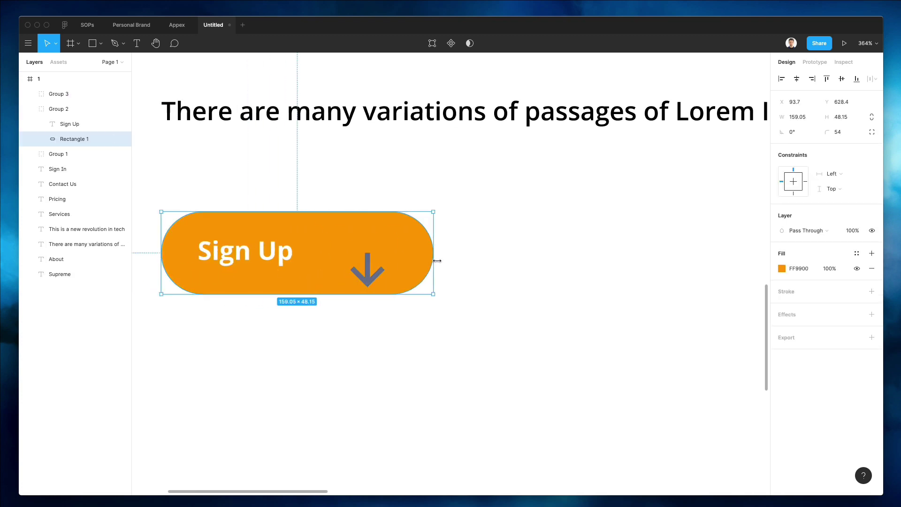
click(367, 276)
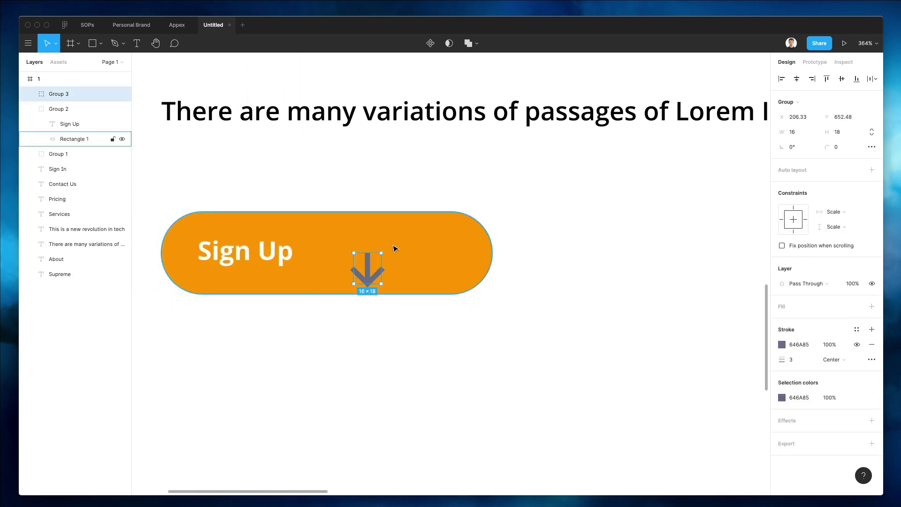
drag(361, 239, 332, 237)
key(i)
click(725, 92)
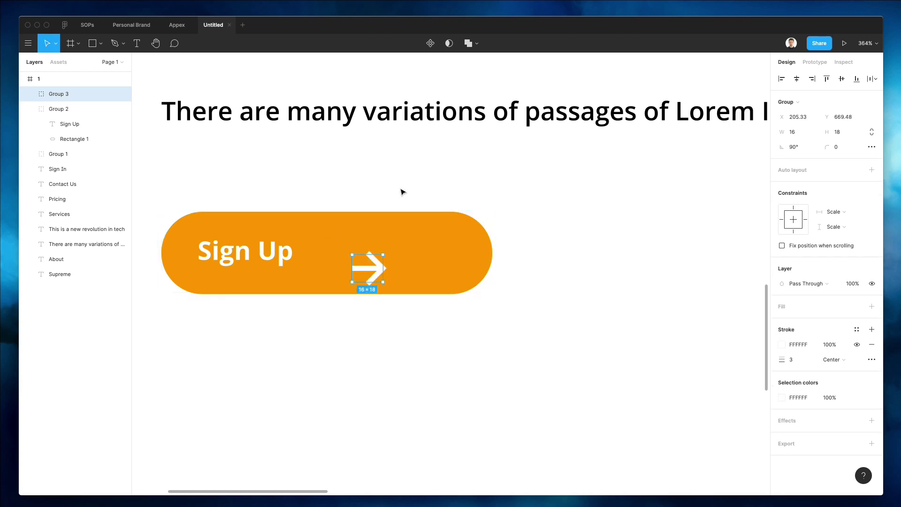
drag(376, 270, 375, 264)
key(shift+Right)
key(shift+Right)
key(shift+Right)
key(shift+Right)
scroll(374, 264, down, 5)
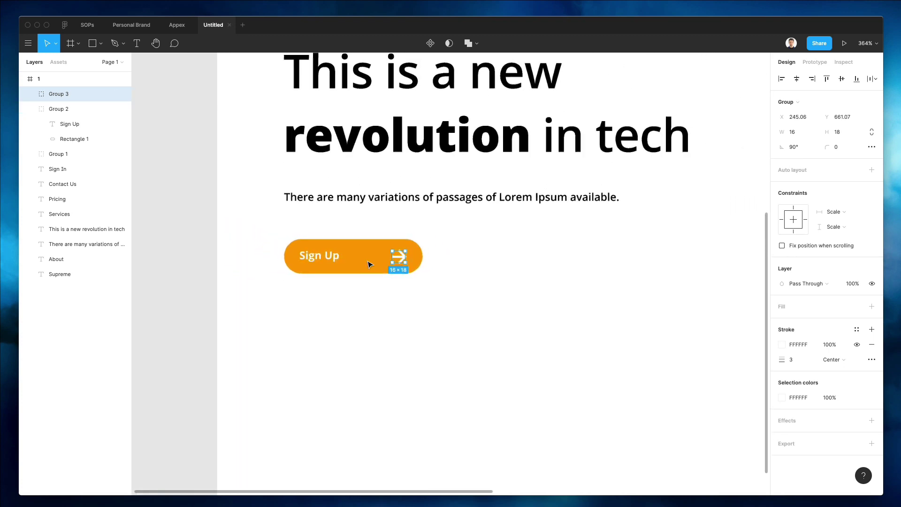
super+click(308, 258)
Step: Replace the button label 'Sign Up' with 'Try 30 Days for Free'
drag(309, 258, 308, 257)
click(402, 252)
super+click(331, 256)
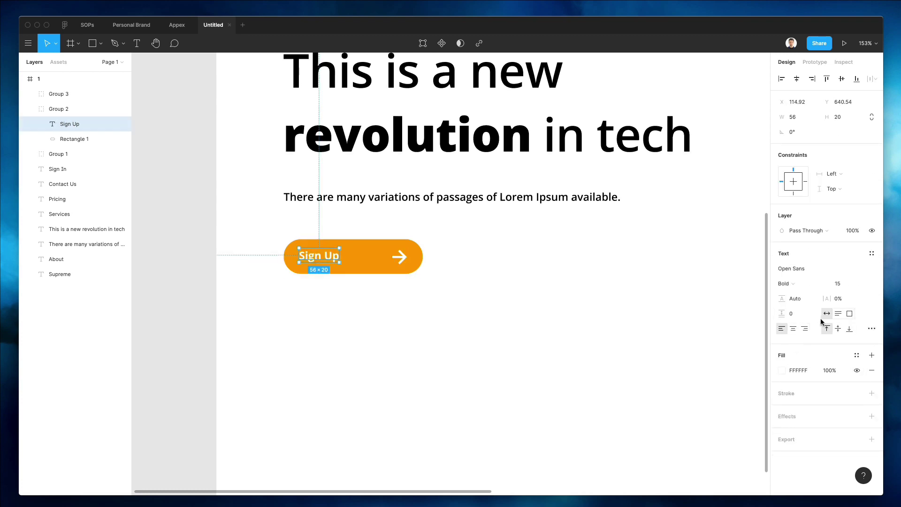
key(Return)
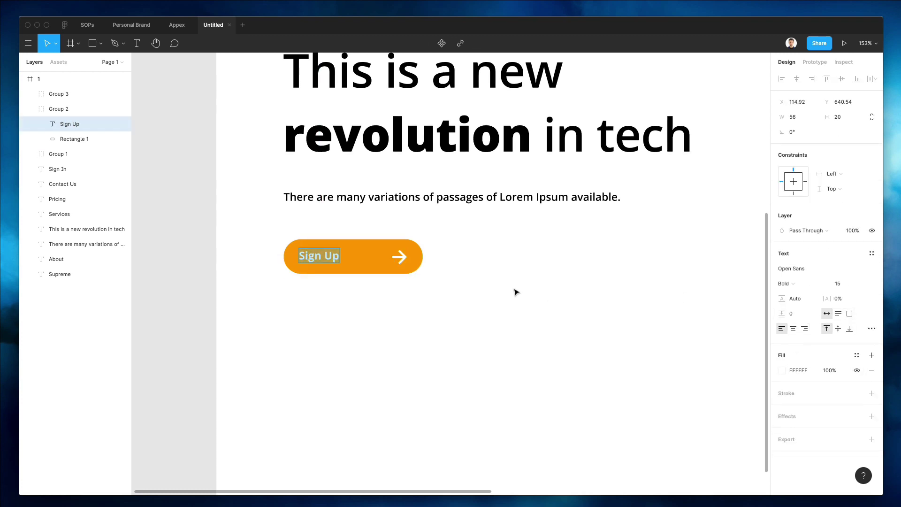
key(Right)
key(super+a)
key(BackSpace)
text(Try for)
text(e)
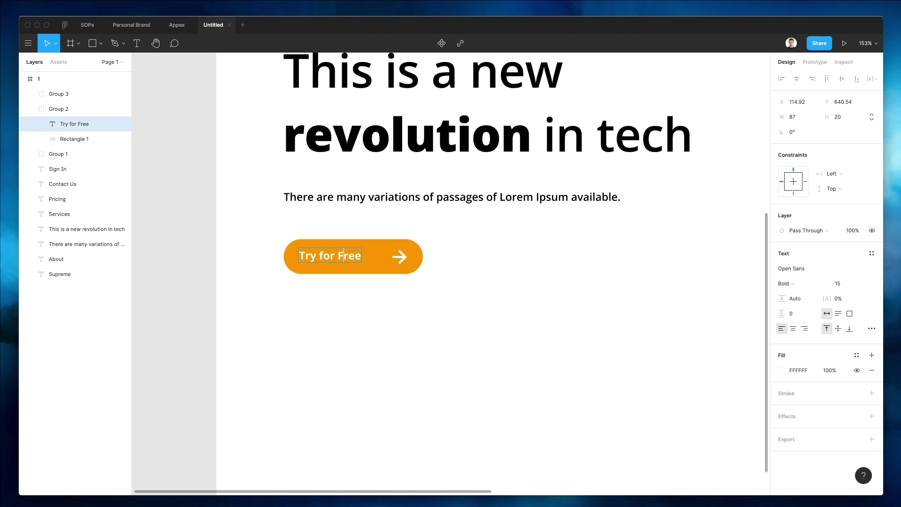
text(30 Days)
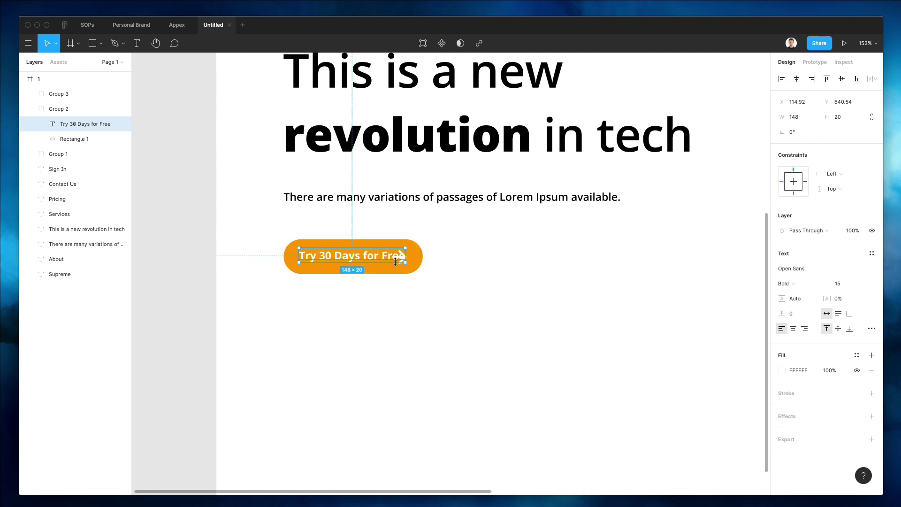
Step: Widen the orange pill and nudge the white arrow right and up to follow the longer label
click(399, 255)
key(shift+Right)
key(shift+Right)
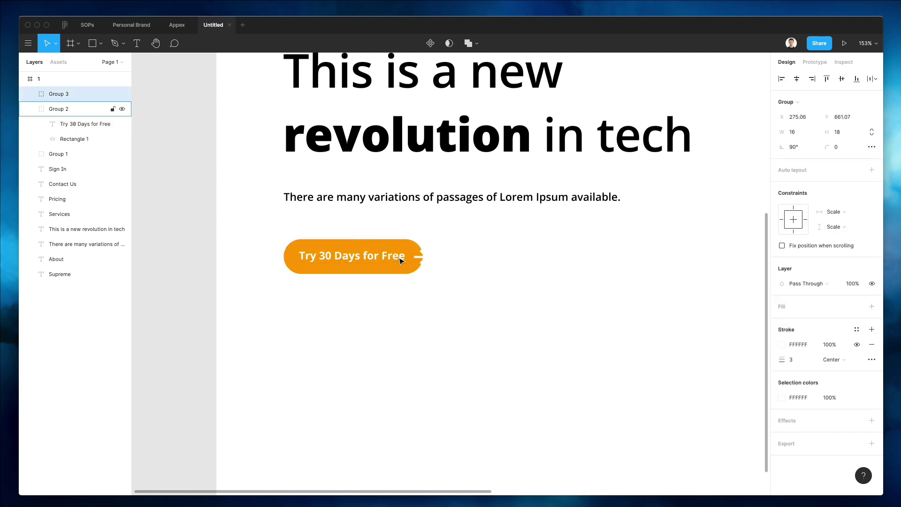
double_click(408, 244)
drag(423, 261, 441, 262)
scroll(441, 261, down, 2)
click(425, 263)
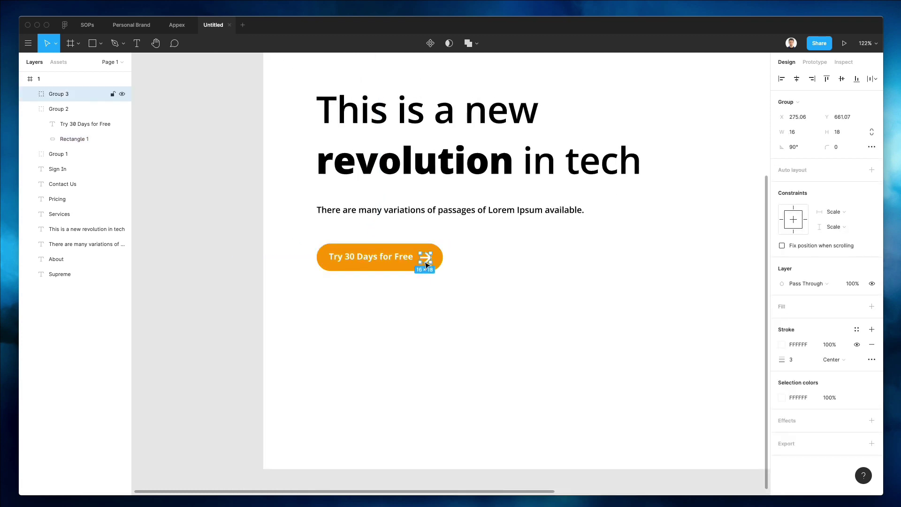
key(Up)
Step: Recolour the paragraph under the headline to 6A6A6A grey
click(514, 319)
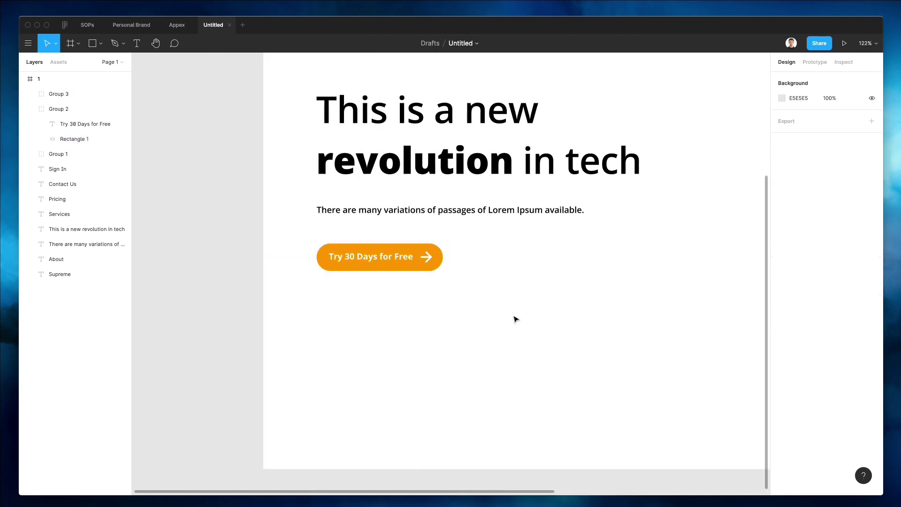
scroll(514, 319, down, 3)
scroll(514, 319, down, 3)
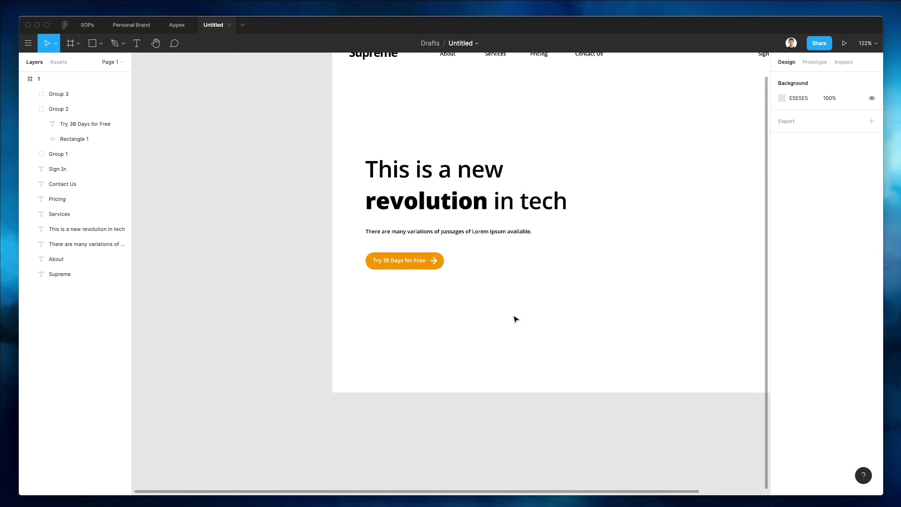
scroll(497, 317, up, 3)
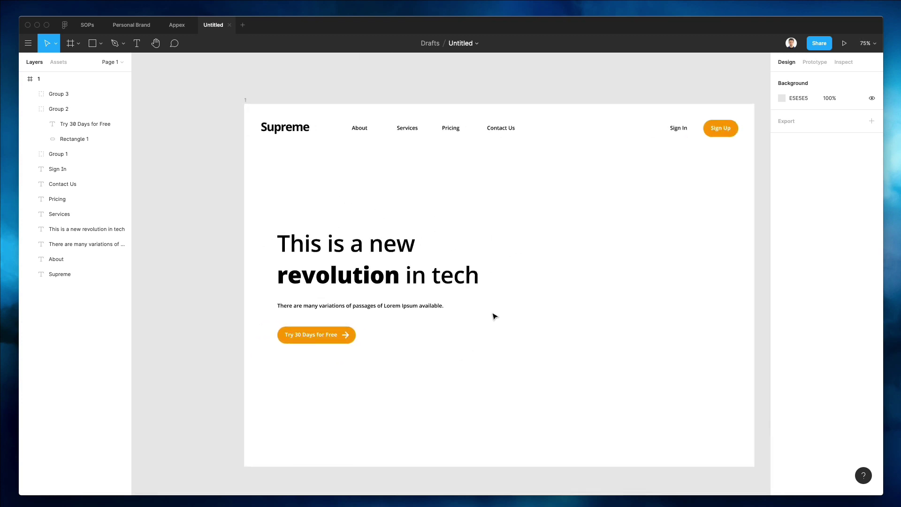
click(425, 310)
click(782, 385)
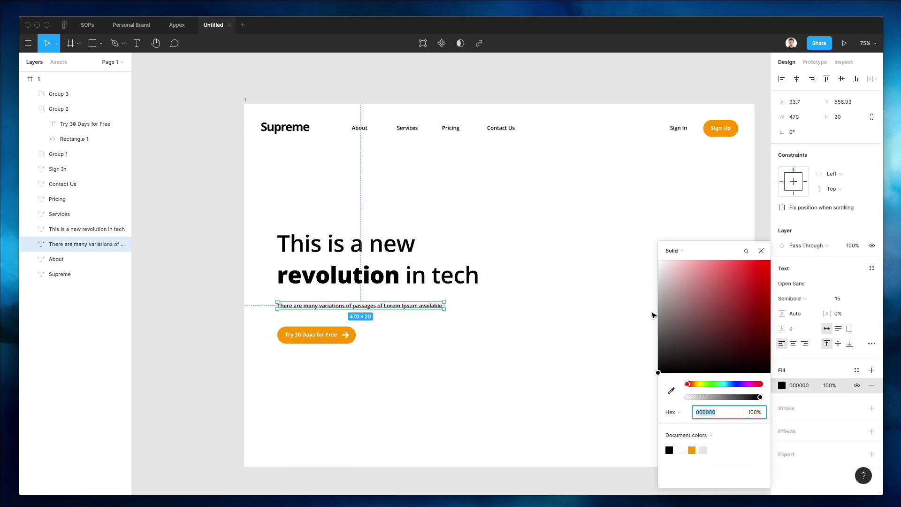
drag(664, 349, 646, 320)
click(454, 339)
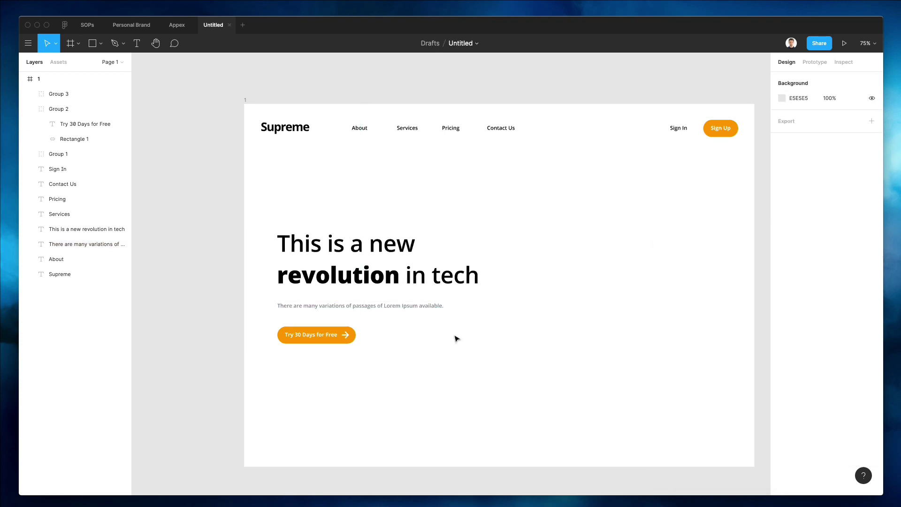
scroll(454, 339, down, 3)
scroll(455, 339, right, 3)
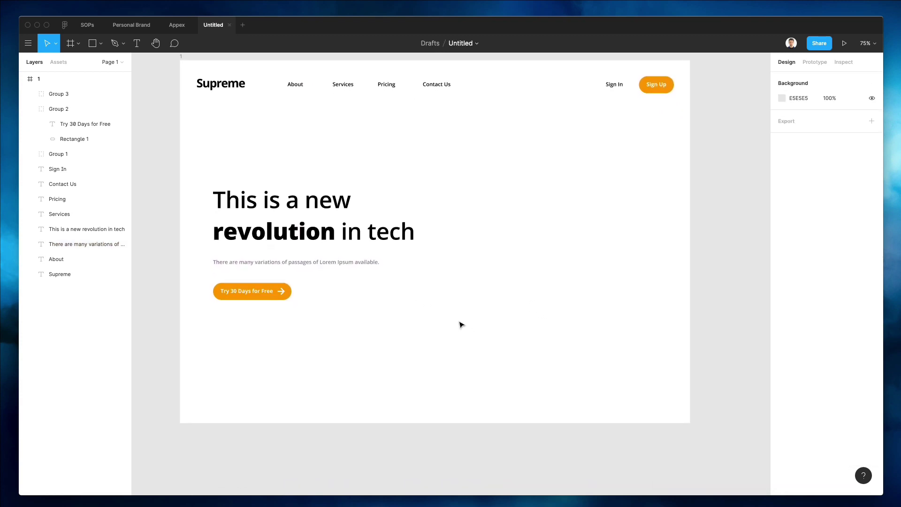
scroll(406, 312, up, 1)
click(282, 298)
scroll(285, 311, down, 1)
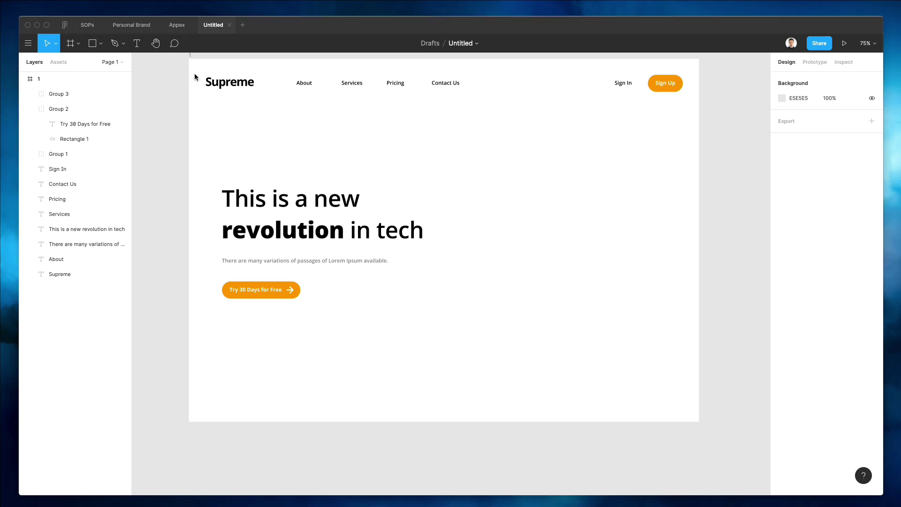
Step: Search Google Images for 'forbes' and copy the Wikipedia Forbes logo image
mouse_move(287, 66)
mouse_down()
mouse_move(387, 52)
mouse_move(278, 2)
mouse_move(227, 1)
mouse_move(697, 1)
mouse_up()
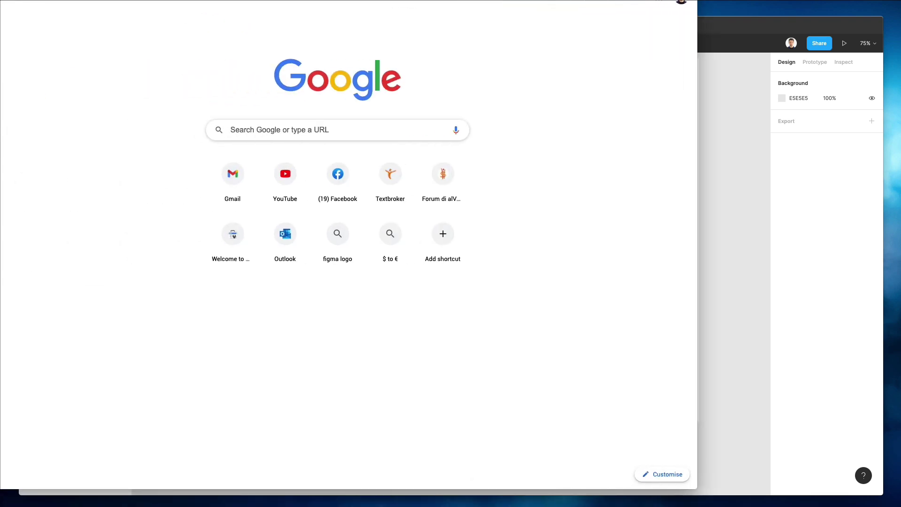
key(ctrl+l)
text(forbes)
key(Return)
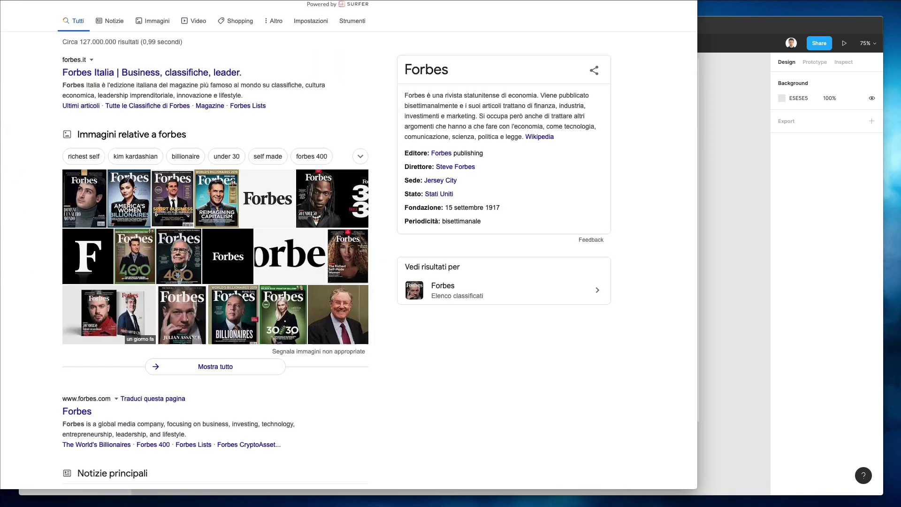
click(155, 20)
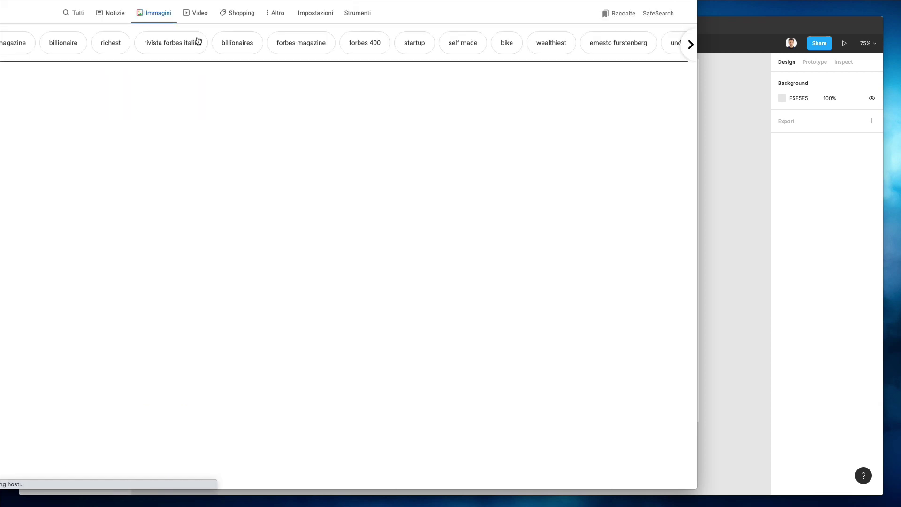
click(78, 219)
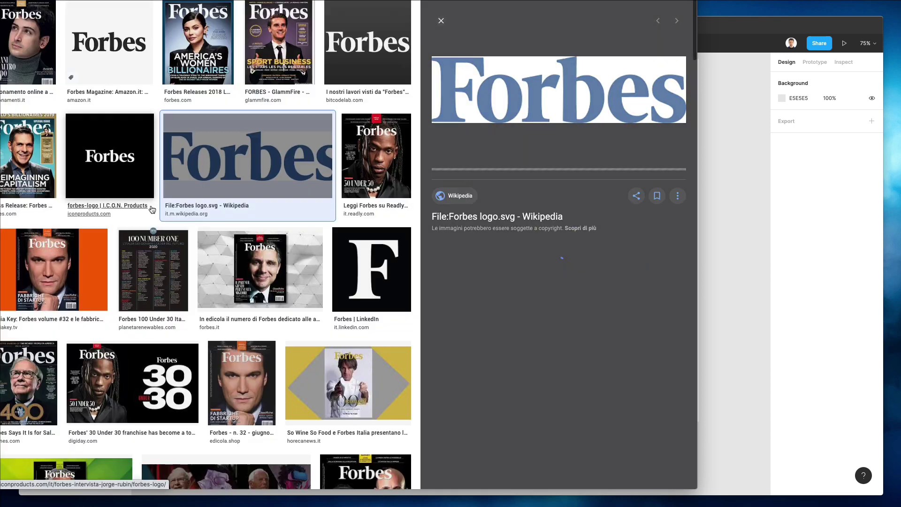
right_click(539, 90)
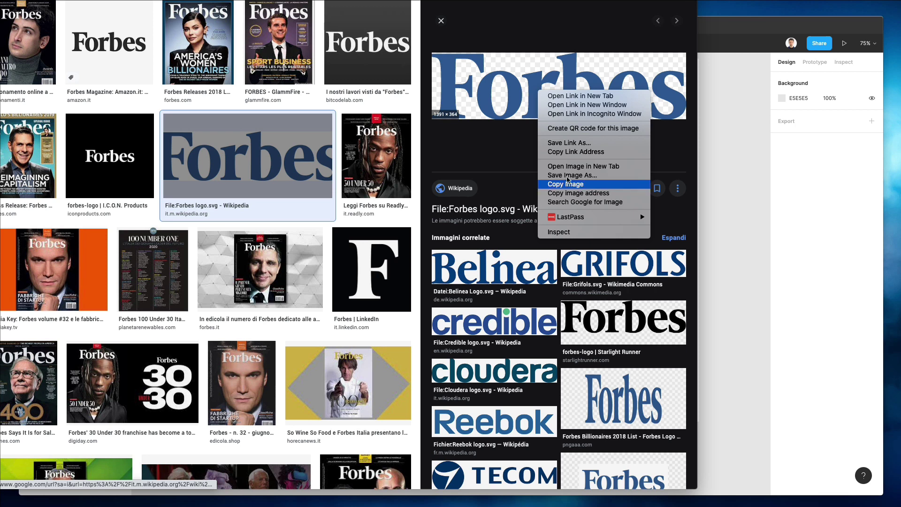
key(Return)
key(super+Tab)
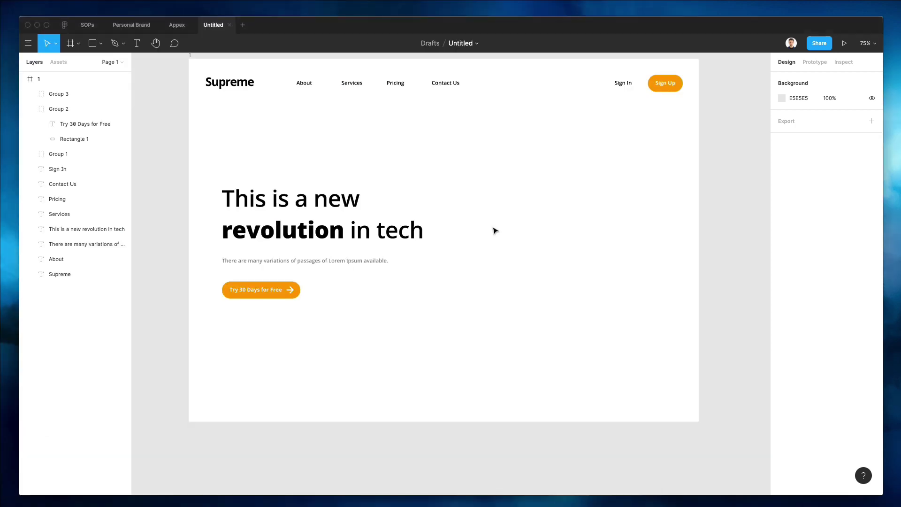
key(super+v)
mouse_move(690, 211)
mouse_down()
mouse_move(241, 328)
mouse_move(268, 373)
mouse_move(246, 388)
mouse_up()
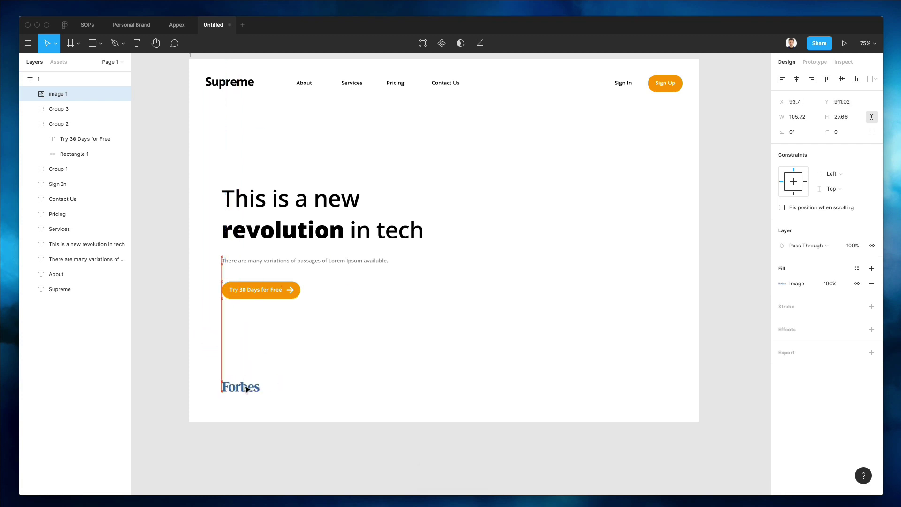
drag(246, 388, 275, 377)
click(330, 342)
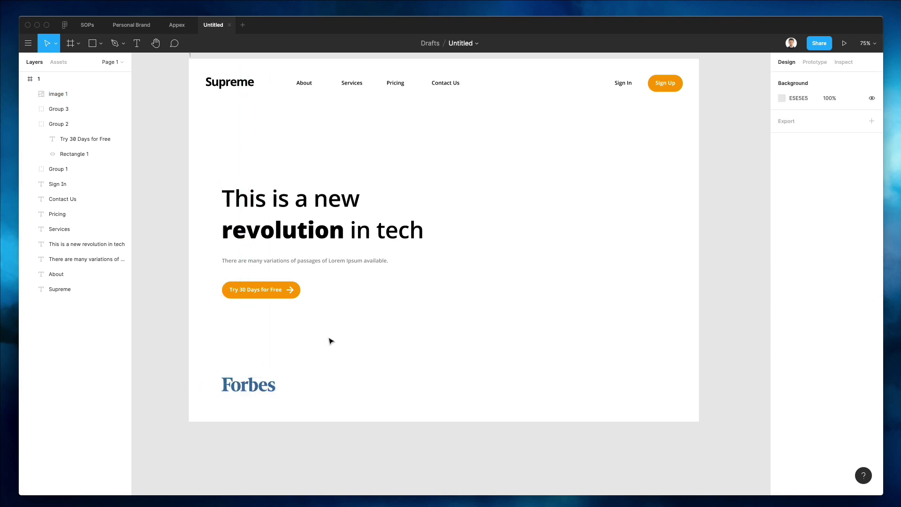
click(250, 387)
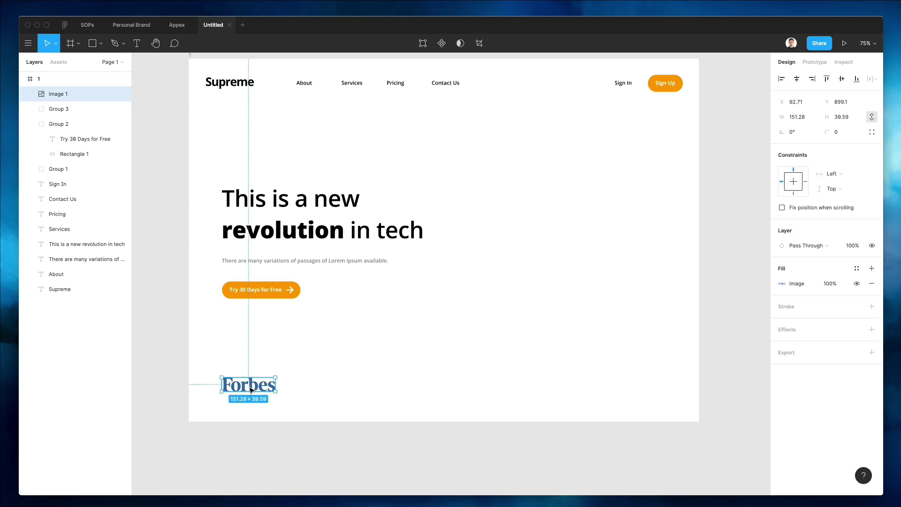
click(308, 408)
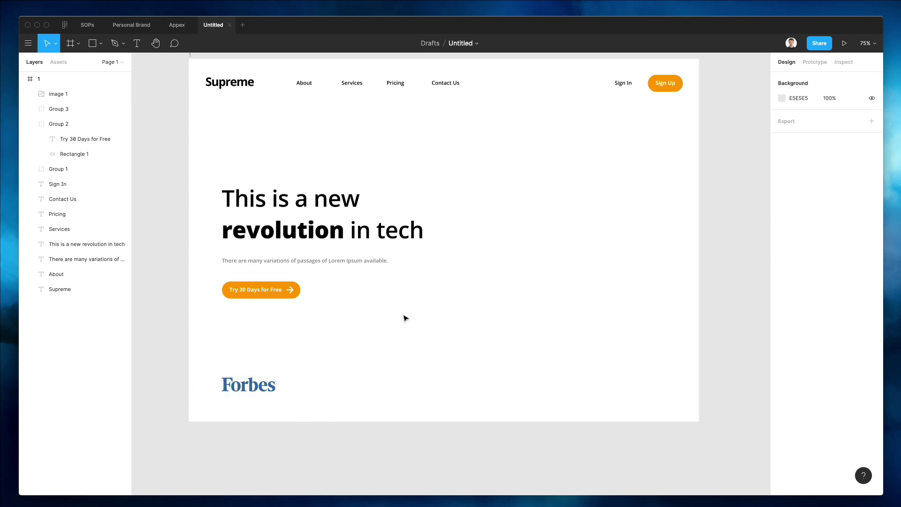
key(r)
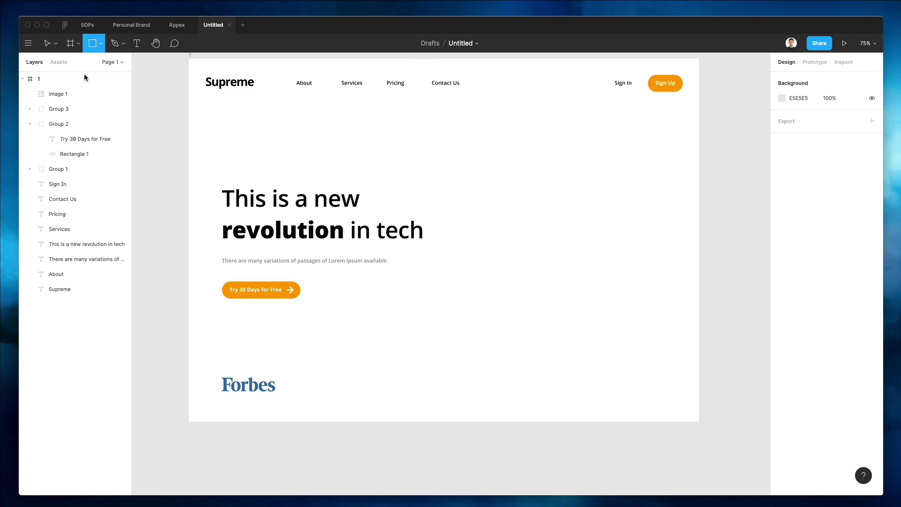
click(49, 50)
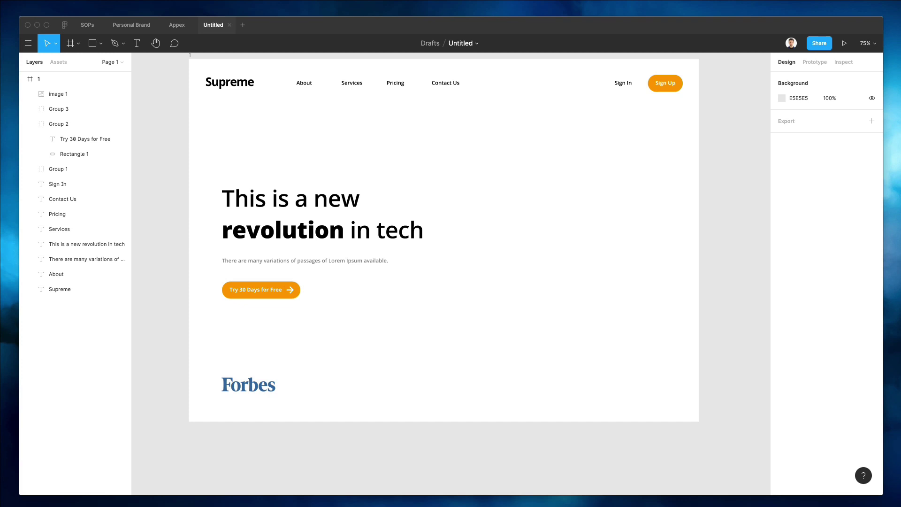
Step: Open By VietKieu > HOP! Marketing Pack in Finder and preview its preview images
drag(0, 176, 242, 187)
click(226, 235)
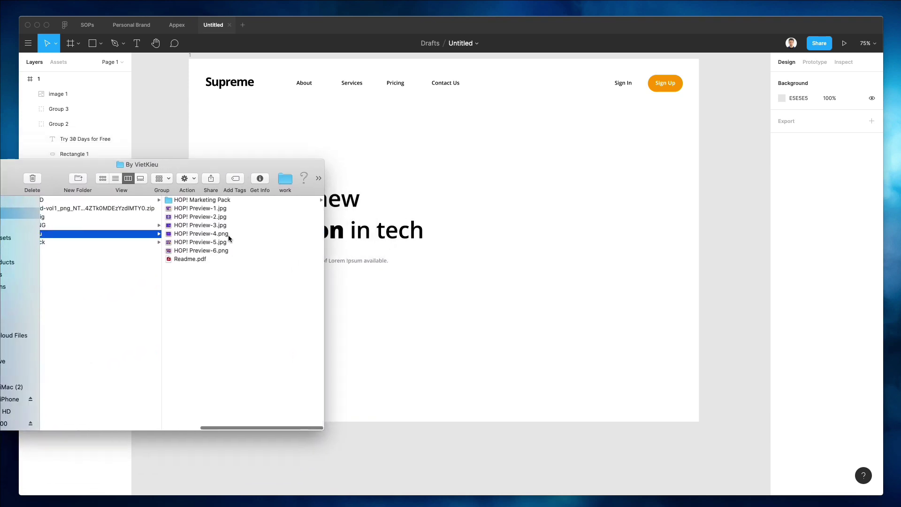
key(Right)
drag(156, 166, 394, 180)
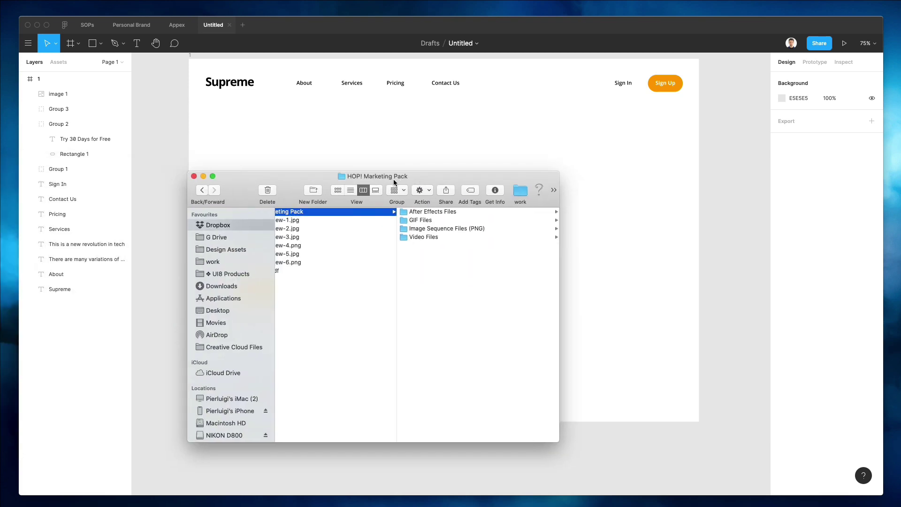
key(Down)
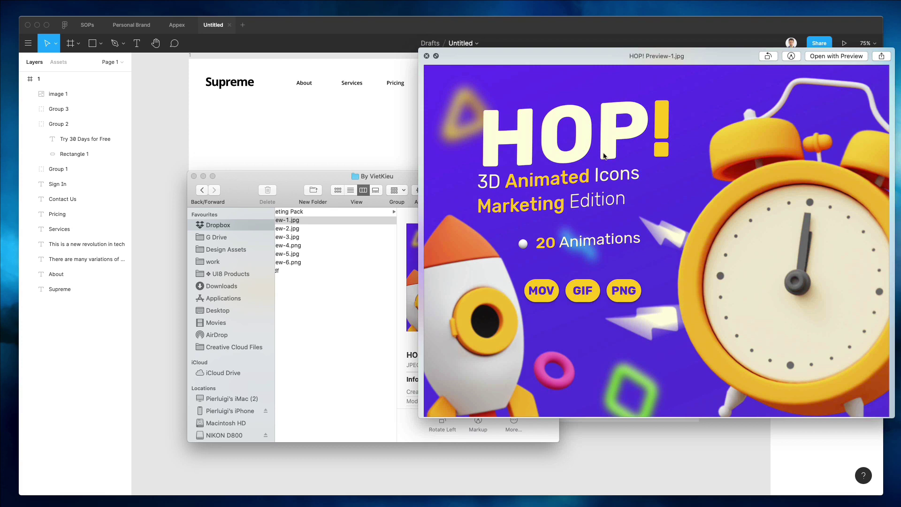
key(Down)
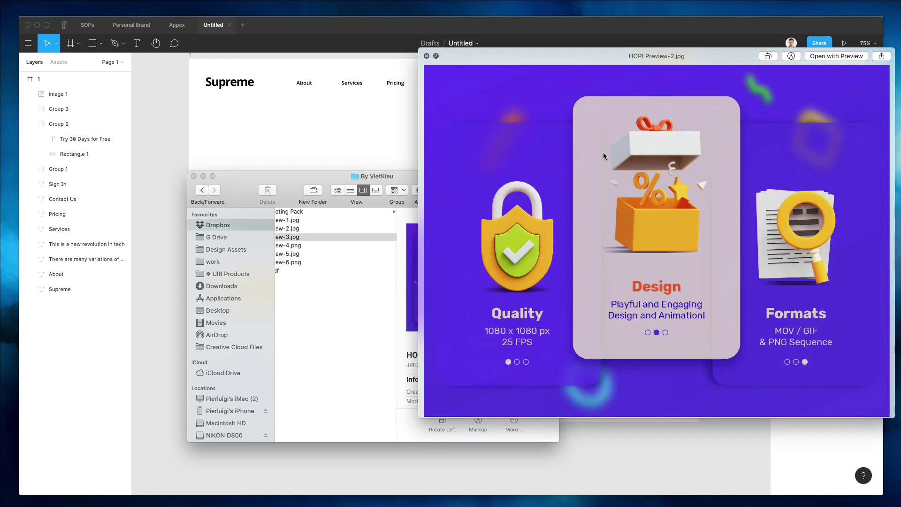
key(Down)
key(Down)
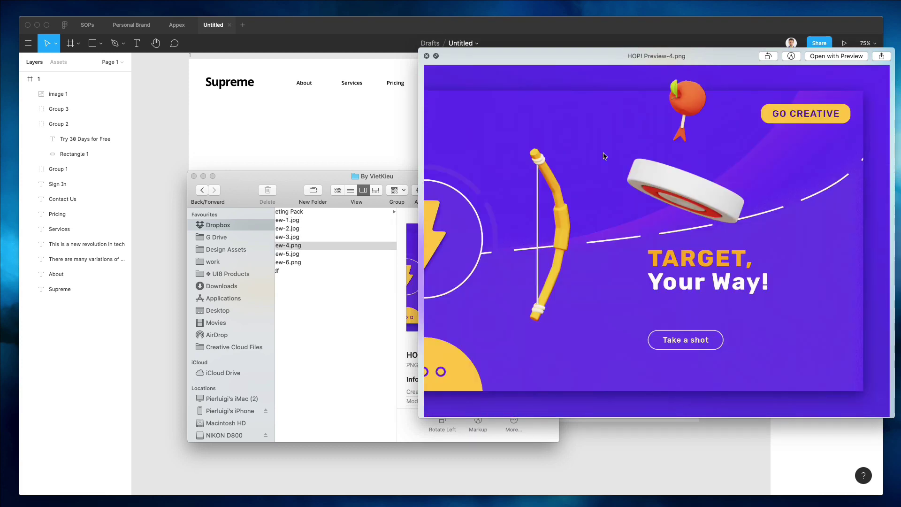
key(space)
Step: Check Alarm Clock.gif in GIF Files, then preview Alarm Clock (1).png in the PNG sequences
key(Up)
key(Up)
key(Up)
key(Up)
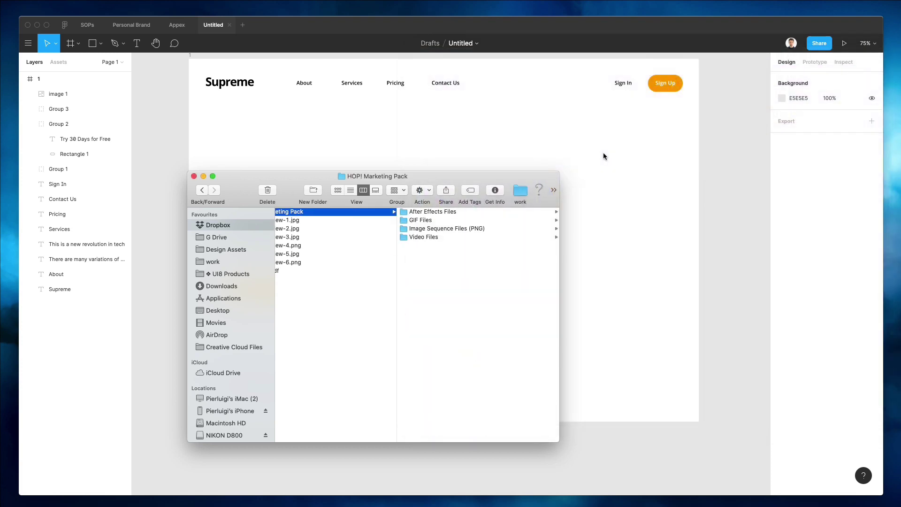
key(Right)
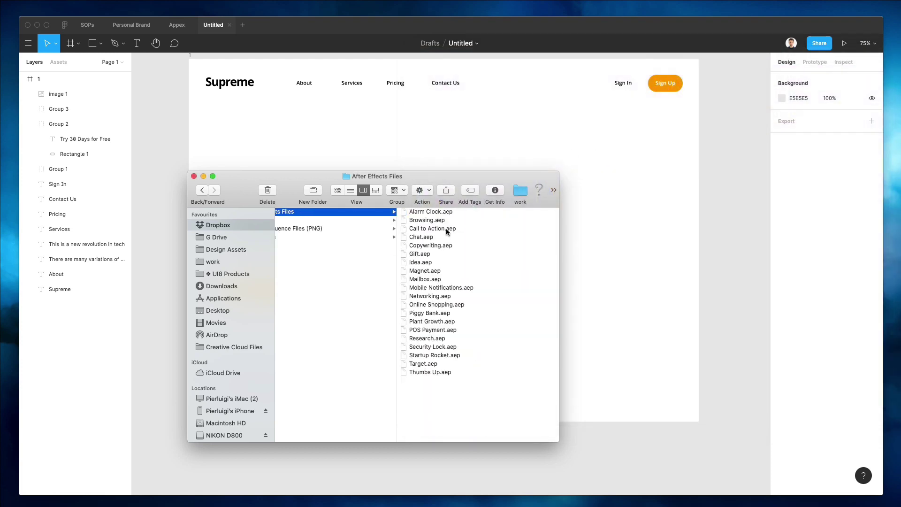
key(Down)
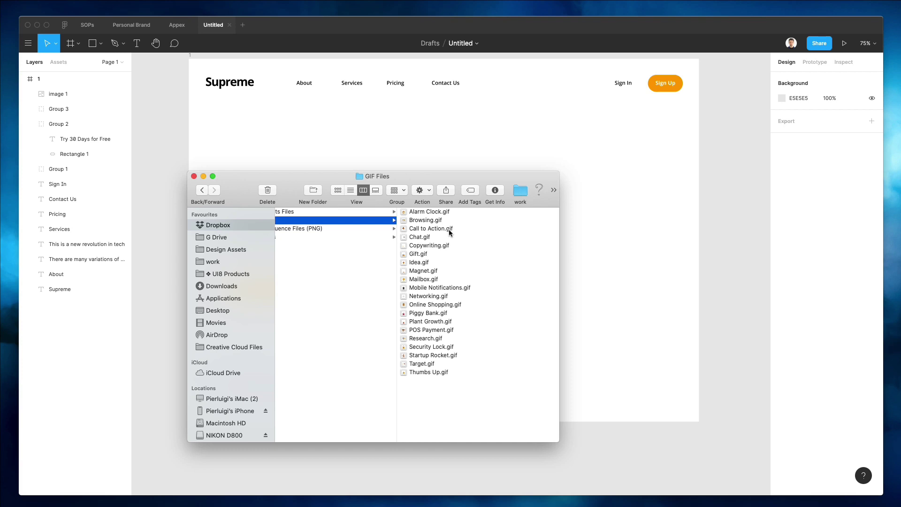
key(Right)
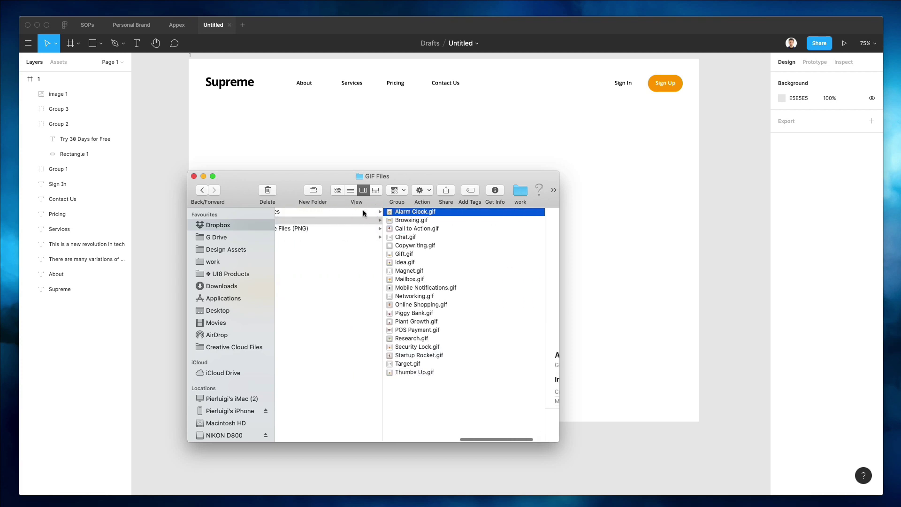
click(352, 229)
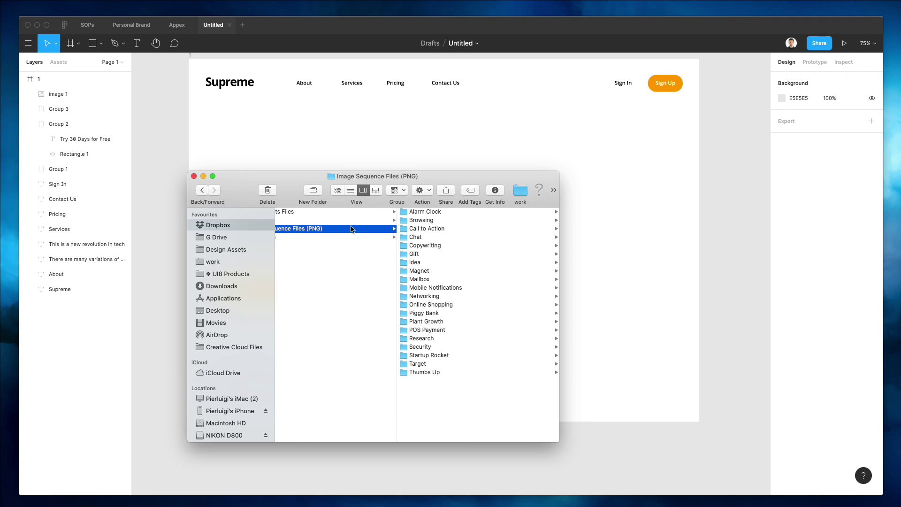
key(Right)
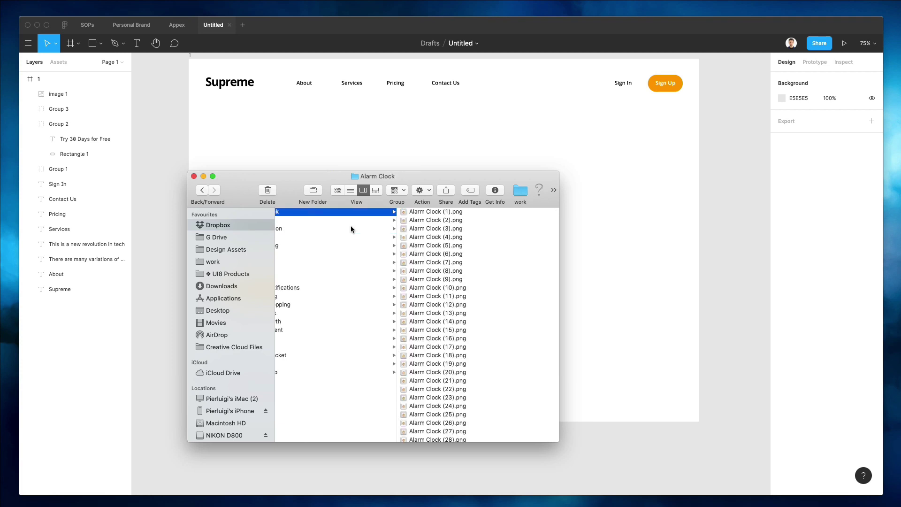
scroll(352, 225, left, 3)
click(489, 213)
key(space)
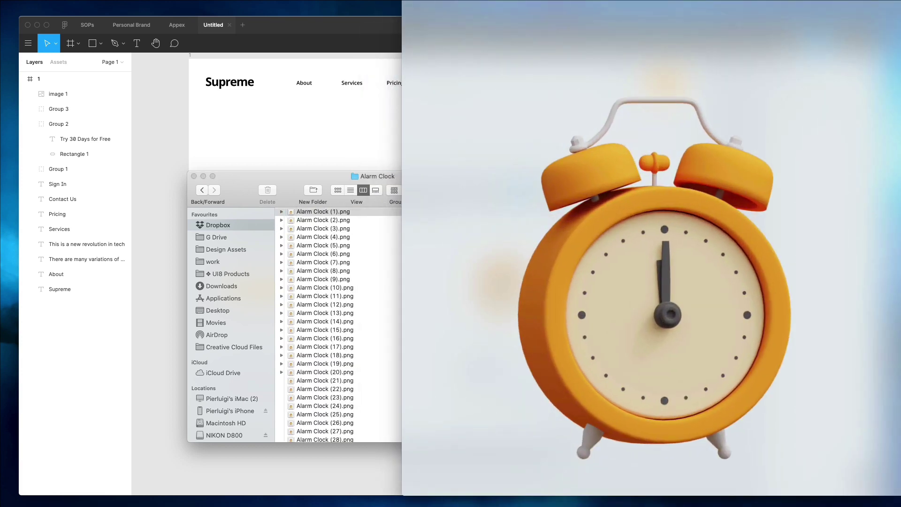
key(space)
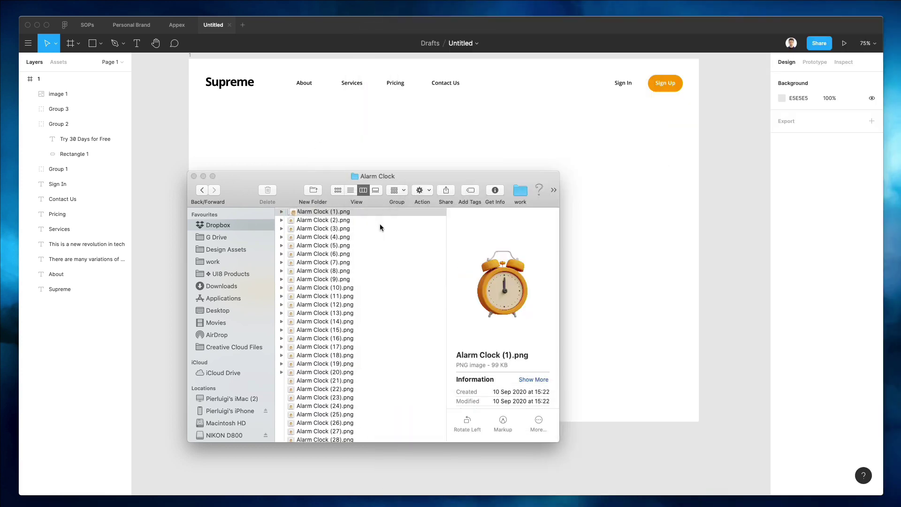
Step: Preview the first frame of the Browsing image sequence
key(Left)
click(344, 224)
key(Right)
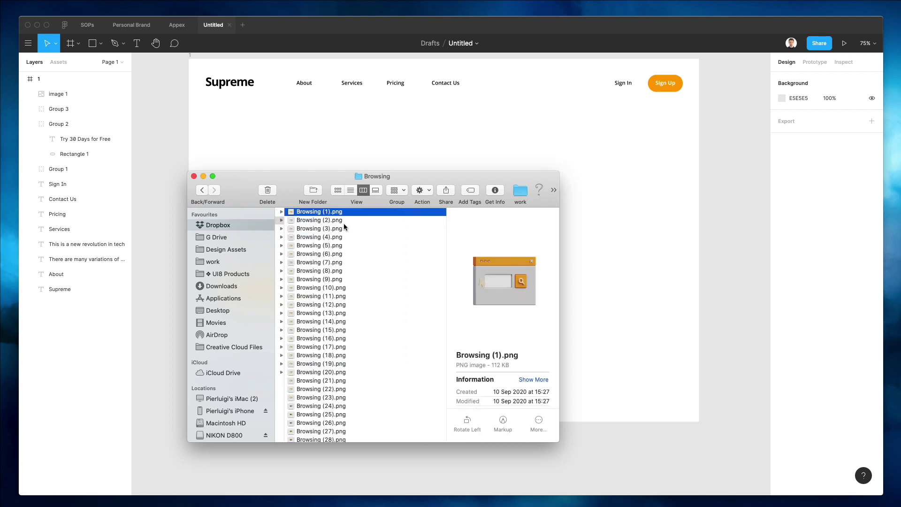
key(space)
key(space)
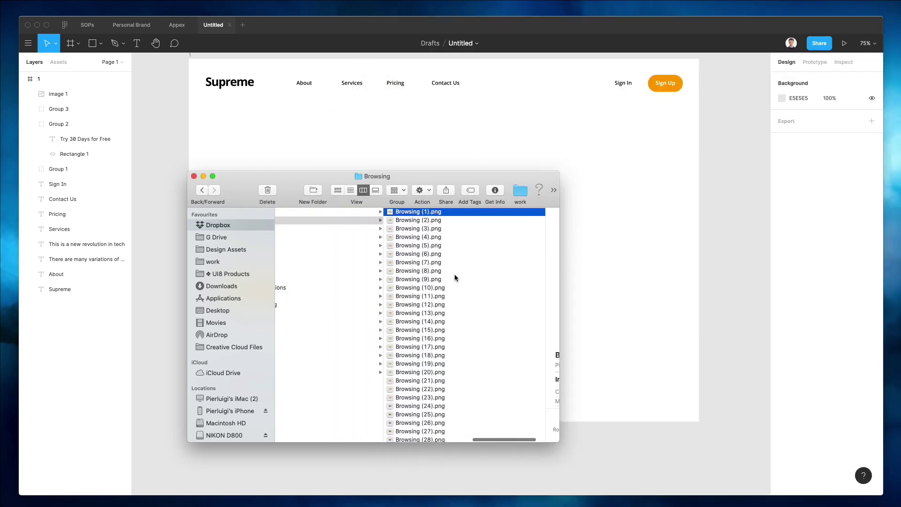
scroll(453, 276, down, 5)
scroll(441, 281, left, 5)
Step: Browse the Chat sequence frames, previewing Chat (11).png and Chat (24).png
click(435, 237)
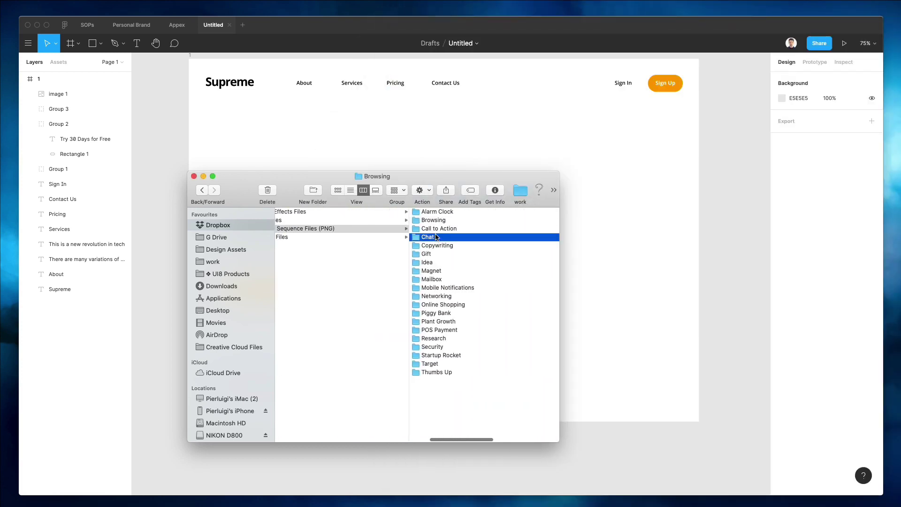
key(space)
key(space)
key(Right)
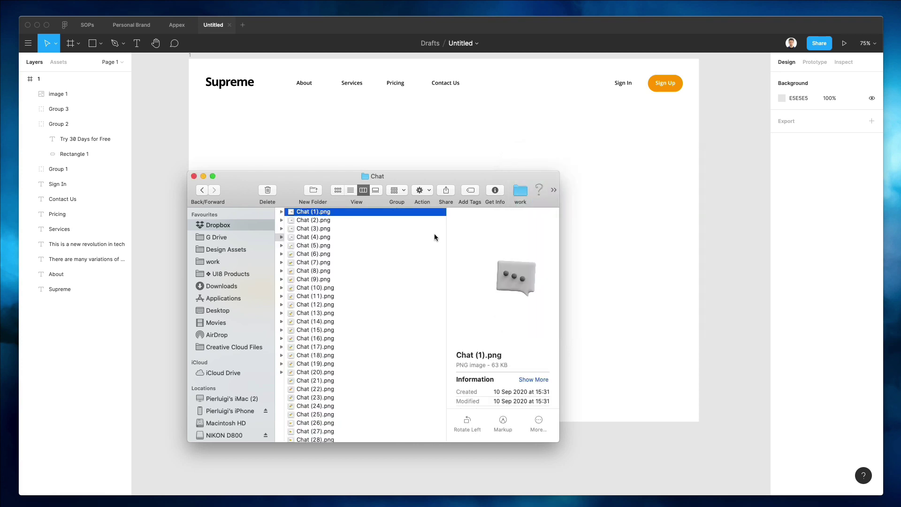
key(space)
click(353, 297)
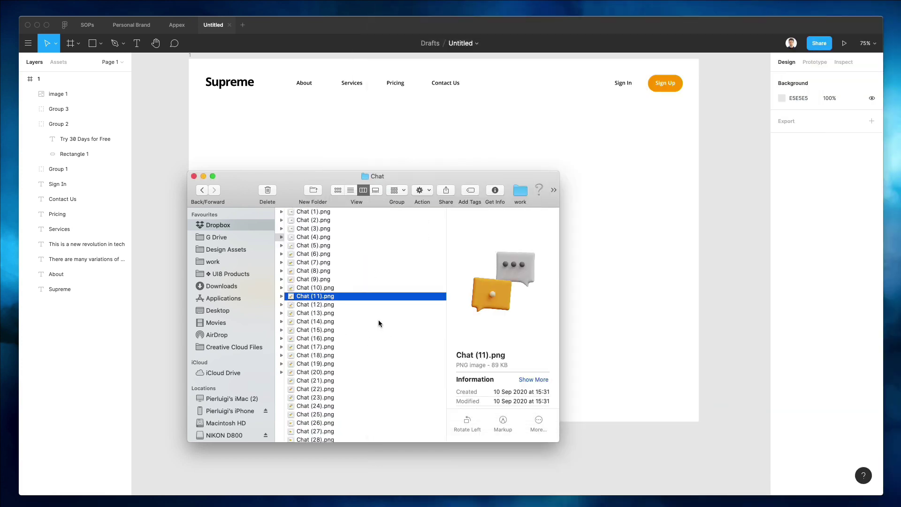
key(space)
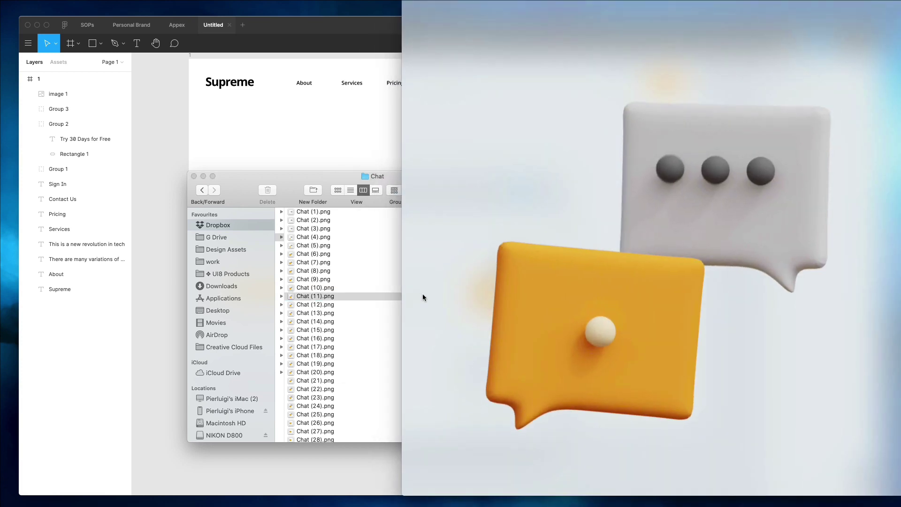
key(Down)
key(Down)
key(Down)
key(Down)
key(Down)
key(Down)
key(Down)
key(Down)
key(Down)
key(Down)
key(Down)
key(Down)
key(Down)
key(Down)
key(Up)
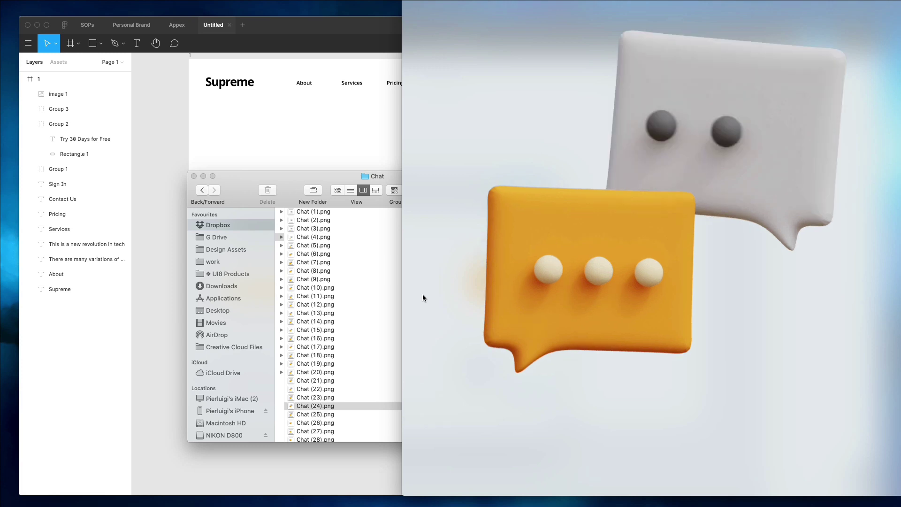
key(Up)
key(space)
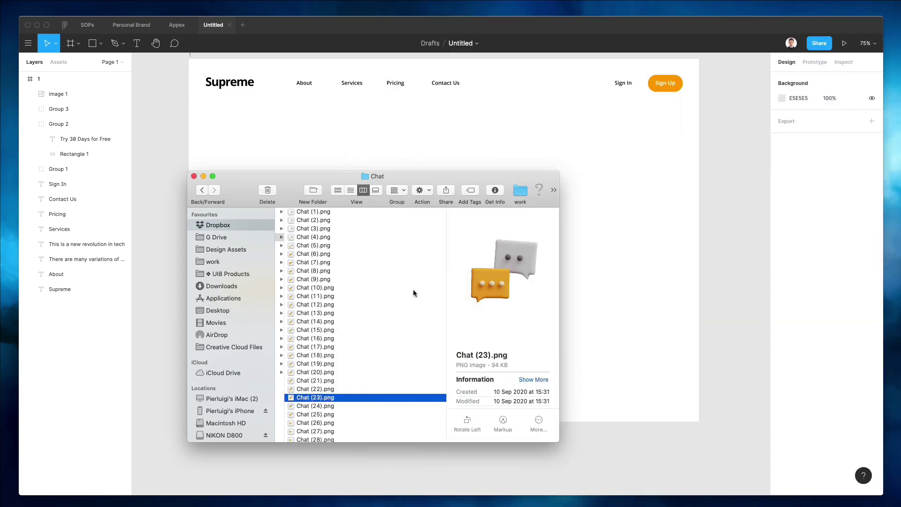
scroll(384, 284, left, 3)
scroll(366, 296, left, 3)
Step: Step through the Copywriting frames down to Copy (66).png
click(376, 245)
key(Right)
key(Down)
key(Down)
key(Down)
key(Down)
key(Down)
key(Down)
key(Down)
scroll(375, 245, down, 10)
click(360, 289)
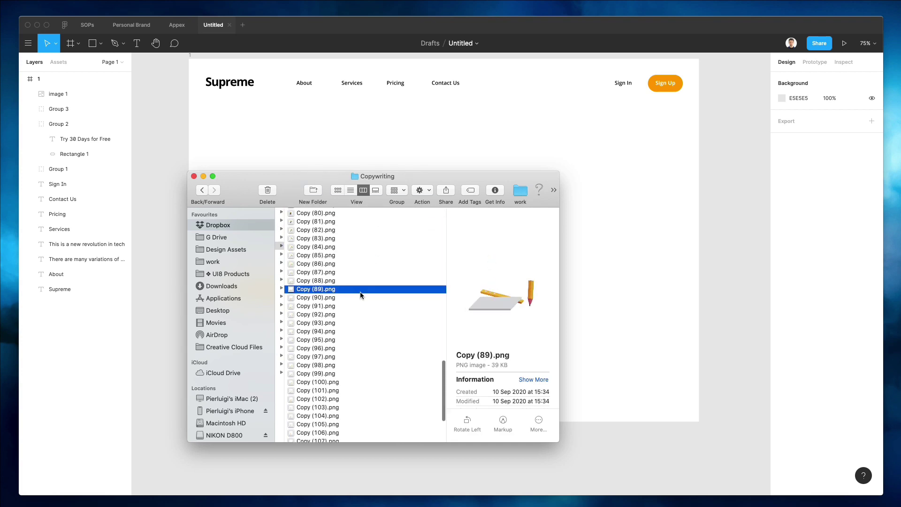
scroll(351, 272, up, 3)
click(351, 270)
scroll(362, 310, left, 3)
scroll(363, 310, left, 5)
Step: Browse the Idea frames and preview the light bulb in Idea (61).png
click(358, 262)
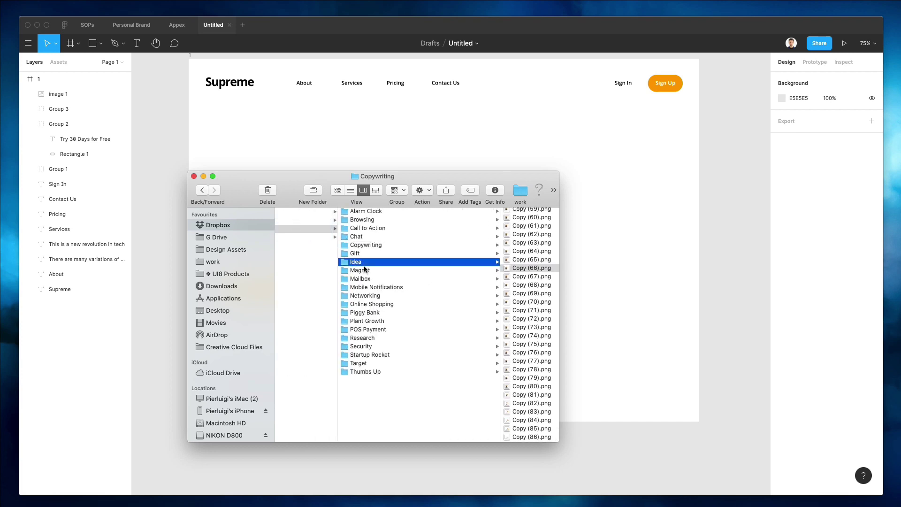
key(Right)
key(Down)
key(Down)
key(Down)
key(Down)
scroll(341, 350, down, 10)
click(342, 349)
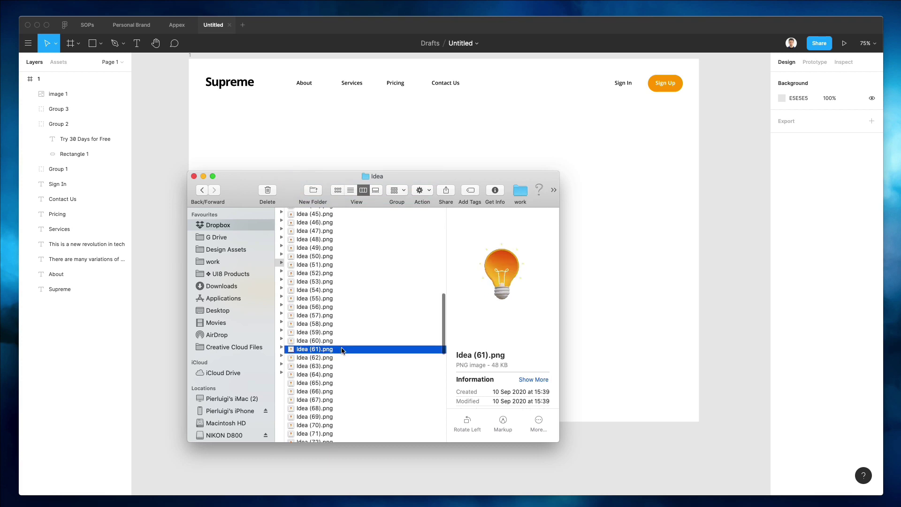
scroll(350, 296, down, 4)
click(350, 296)
scroll(351, 289, down, 3)
key(space)
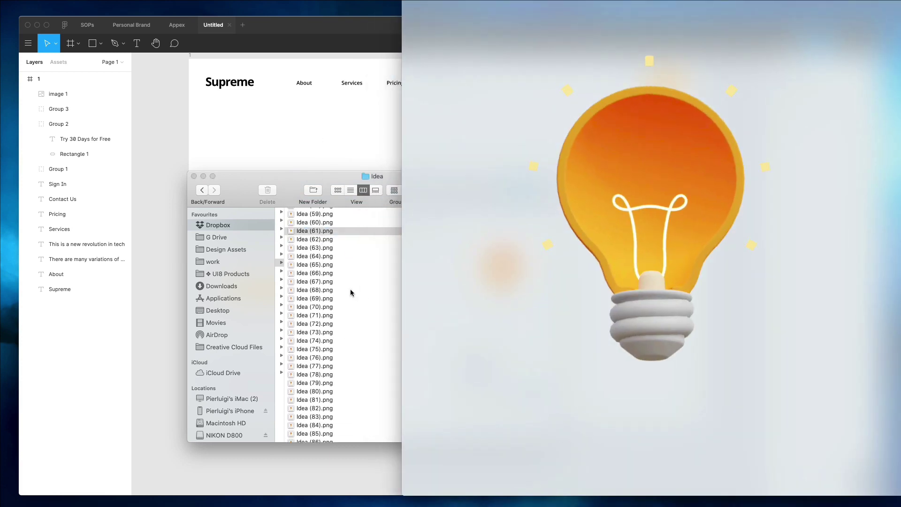
key(space)
scroll(353, 290, left, 5)
scroll(380, 282, left, 5)
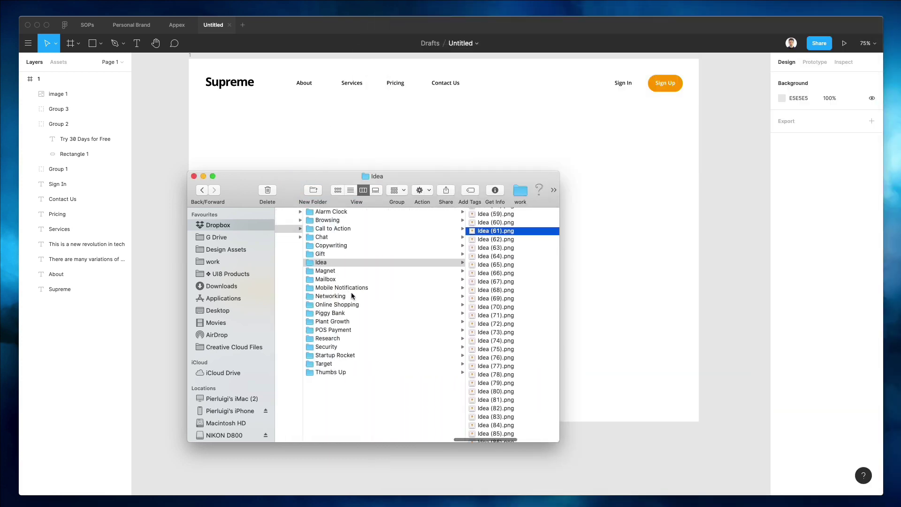
scroll(394, 277, left, 3)
Step: Step through the Magnet frames, including Magnet (62).png and Magnet (77).png
click(396, 271)
key(Right)
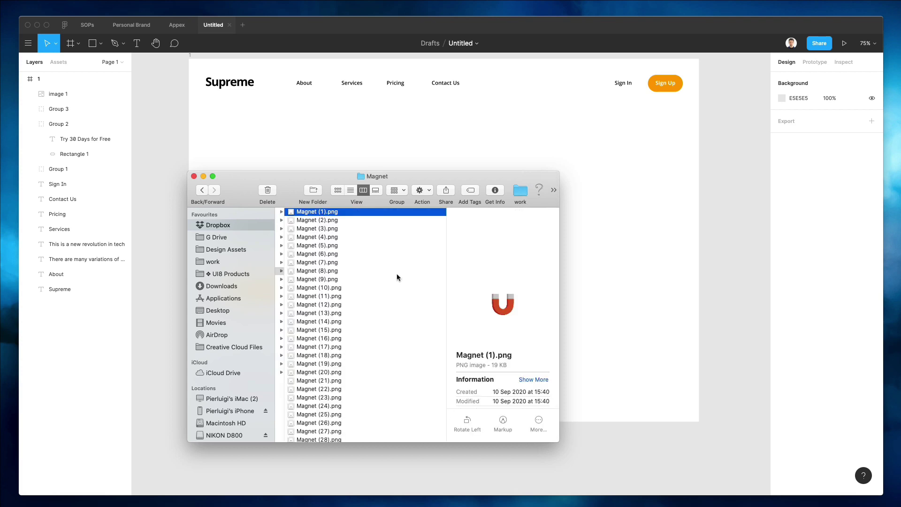
key(Down)
key(Down)
key(Down)
scroll(393, 303, down, 10)
click(390, 336)
scroll(377, 371, down, 10)
click(373, 378)
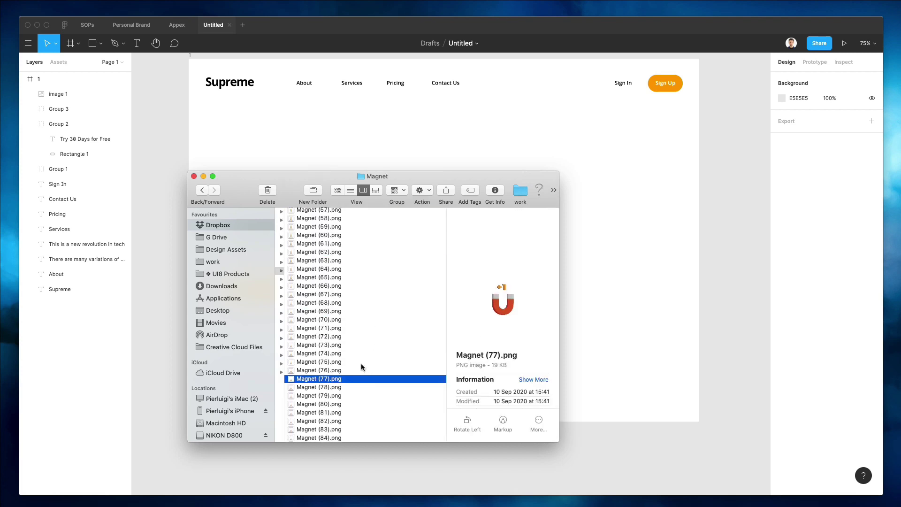
scroll(364, 374, down, 1)
Step: Glance at the Mobile Notifications images, then select the first Alarm Clock image
key(Left)
click(489, 289)
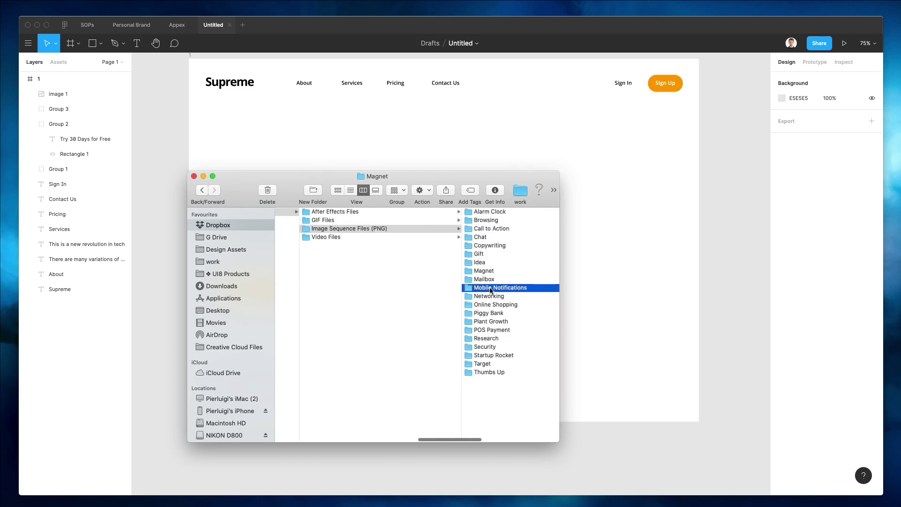
key(Right)
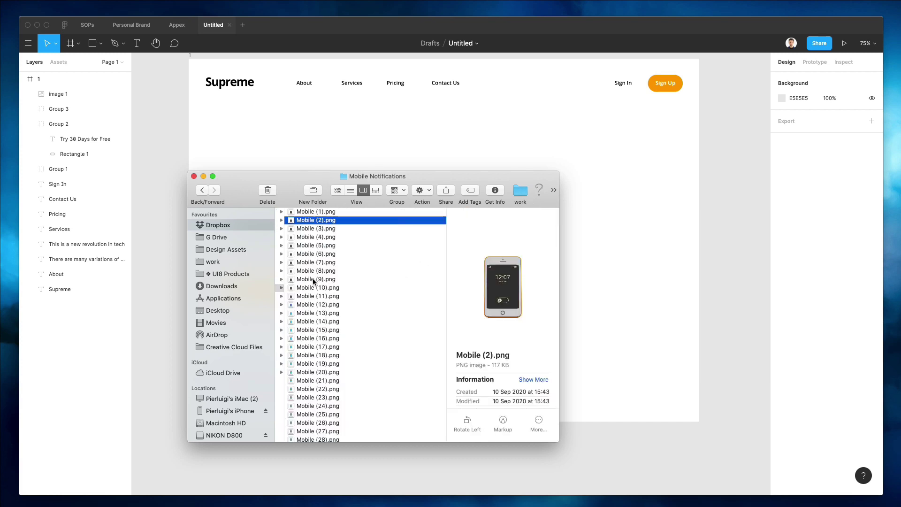
key(Down)
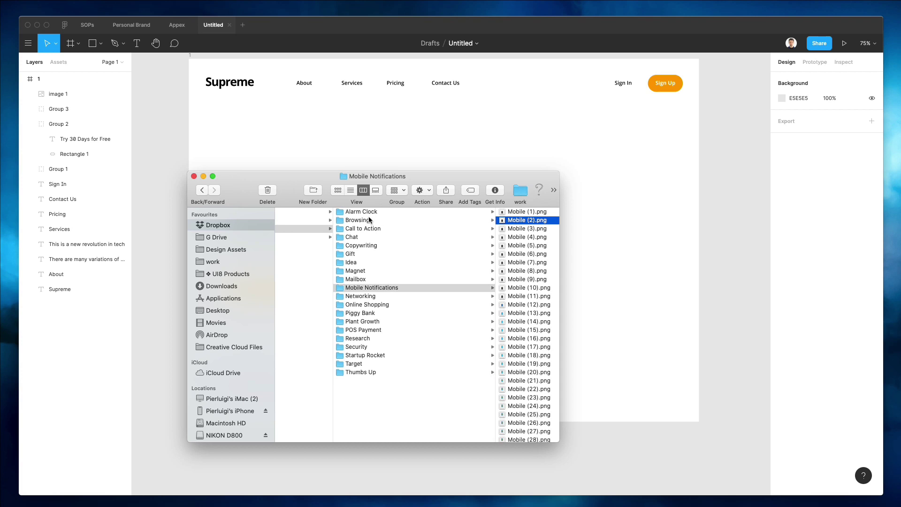
click(369, 213)
key(Right)
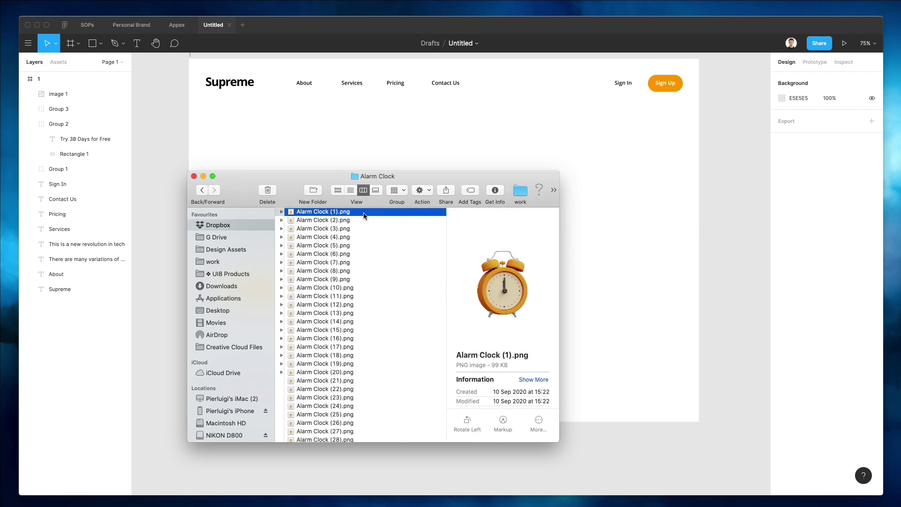
drag(364, 216, 507, 133)
click(570, 190)
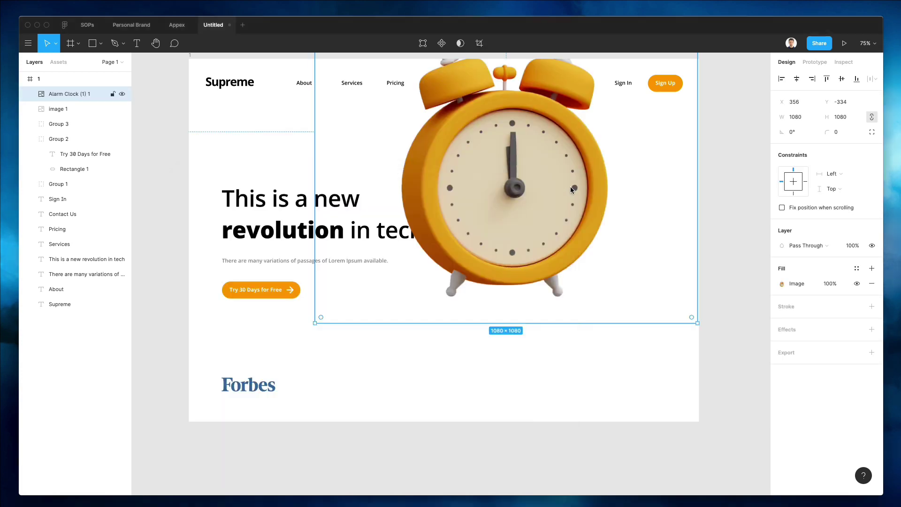
drag(588, 209, 607, 287)
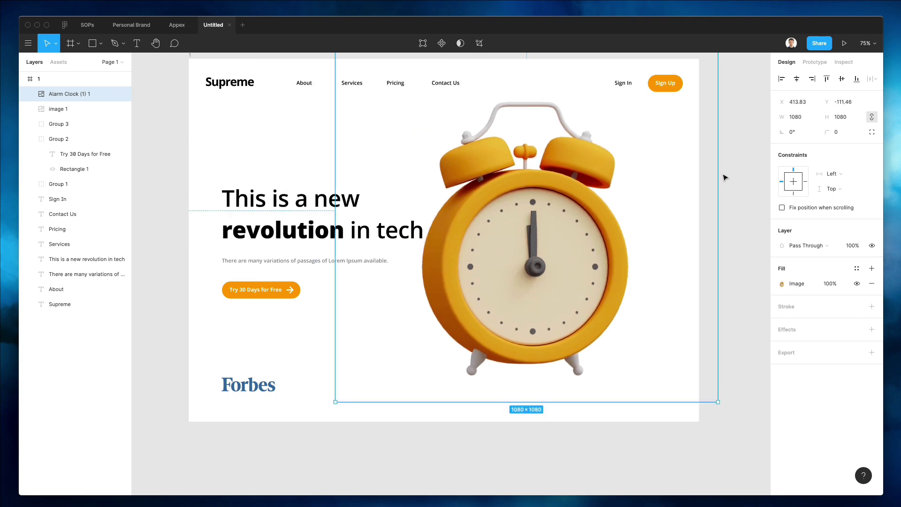
drag(712, 174, 655, 174)
drag(518, 208, 563, 208)
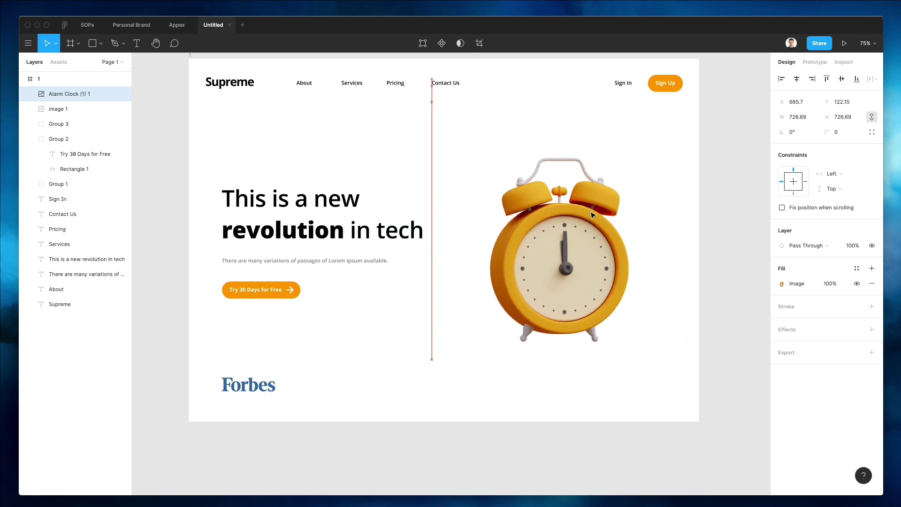
key(Delete)
click(79, 496)
key(space)
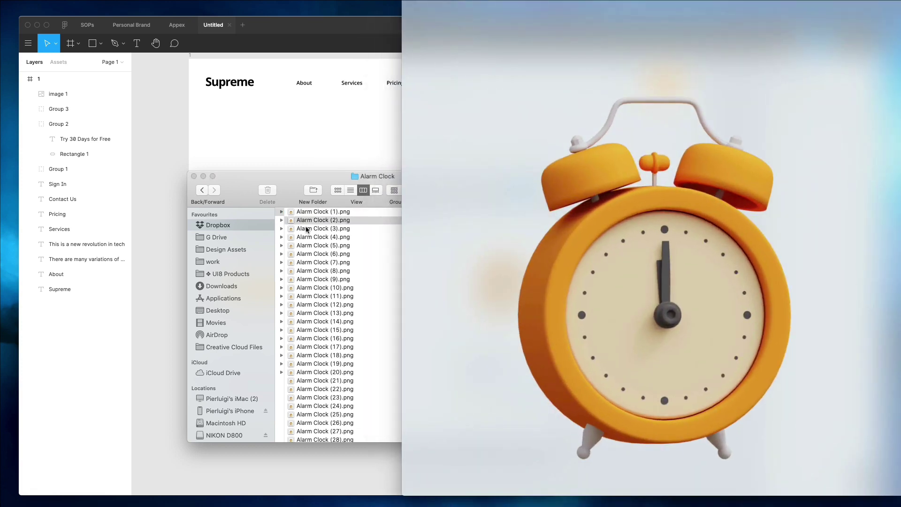
key(Down)
key(Down)
key(Down)
key(Down)
key(Down)
key(Down)
key(Down)
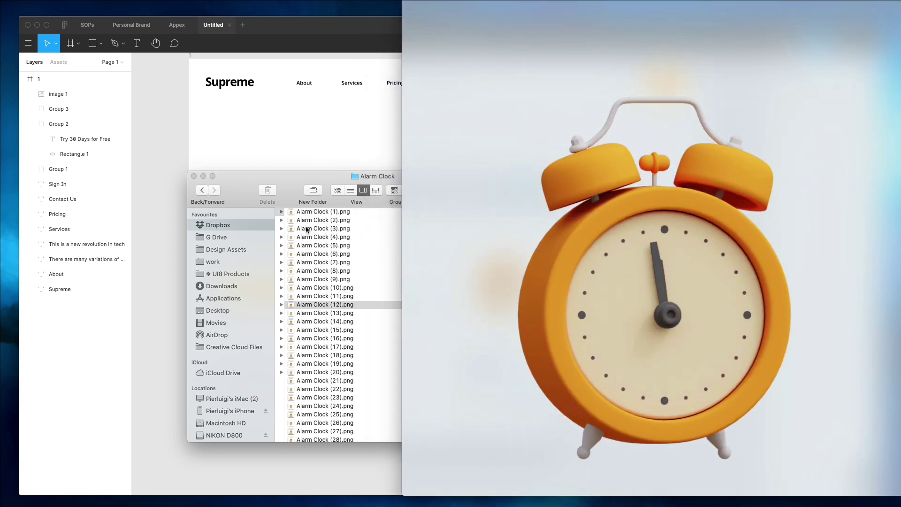
key(Down)
key(Down)
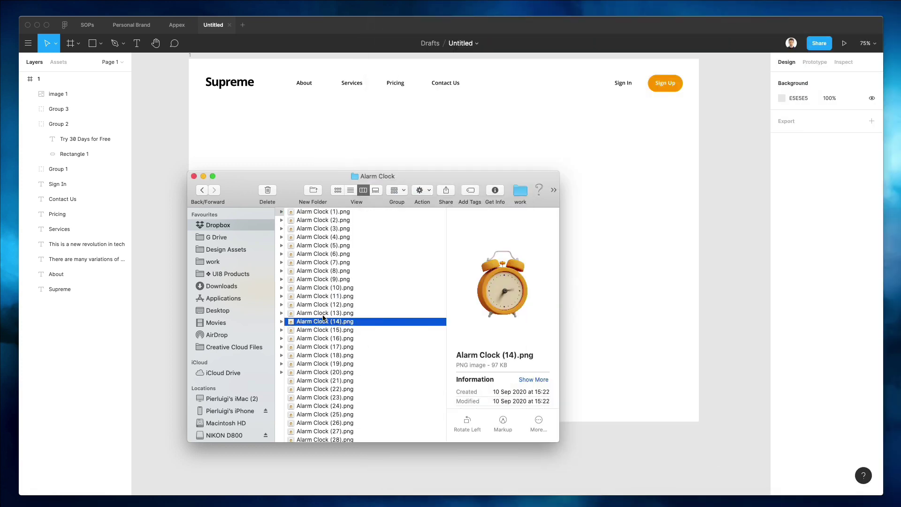
Step: Place Alarm Clock (14).png right of the headline, scaled to about 733×733
drag(618, 140, 599, 160)
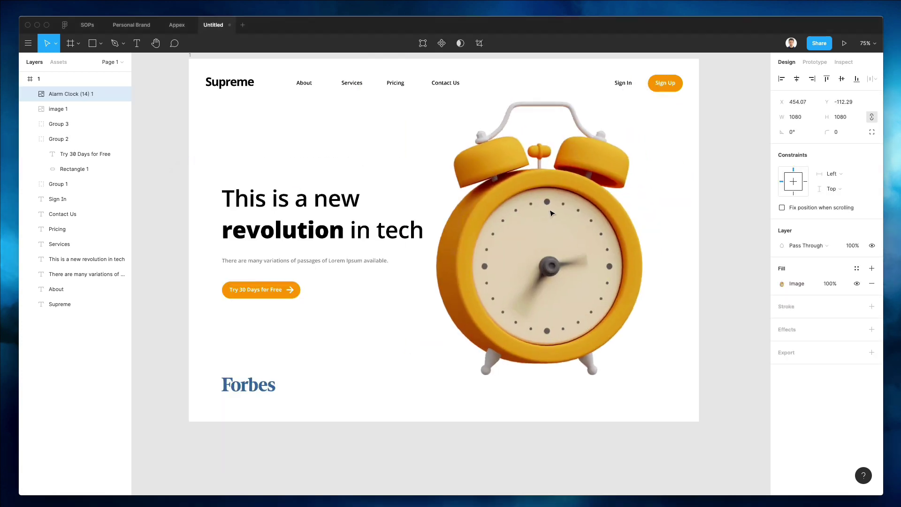
drag(708, 158, 634, 158)
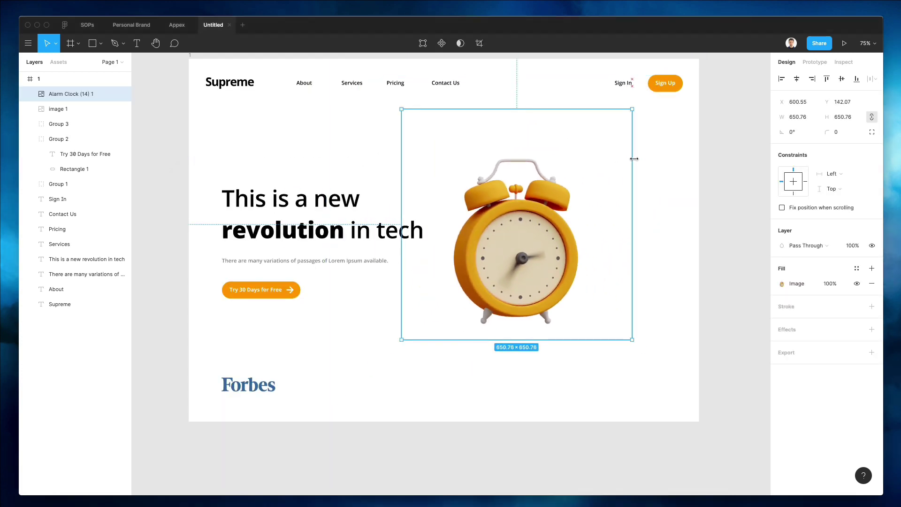
drag(534, 194, 584, 267)
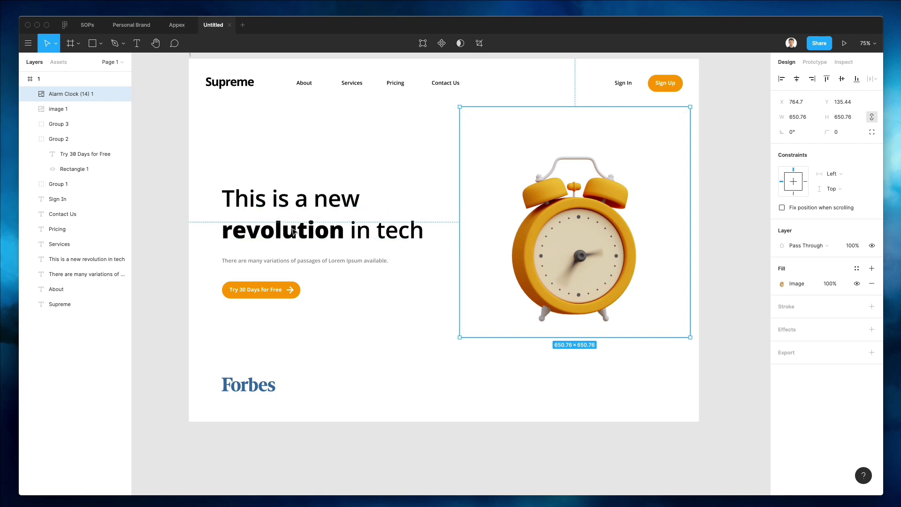
mouse_move(575, 237)
drag(459, 337, 430, 368)
drag(537, 270, 558, 247)
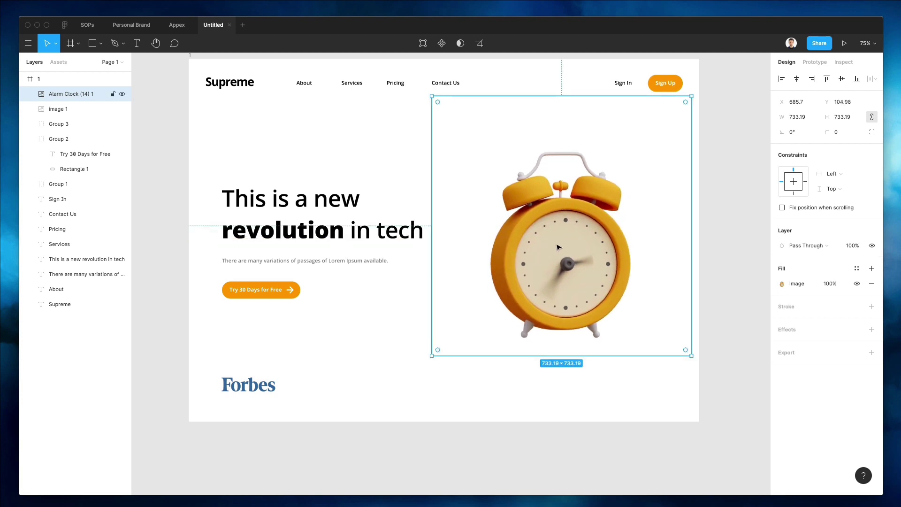
scroll(356, 214, up, 2)
click(357, 214)
scroll(356, 214, down, 3)
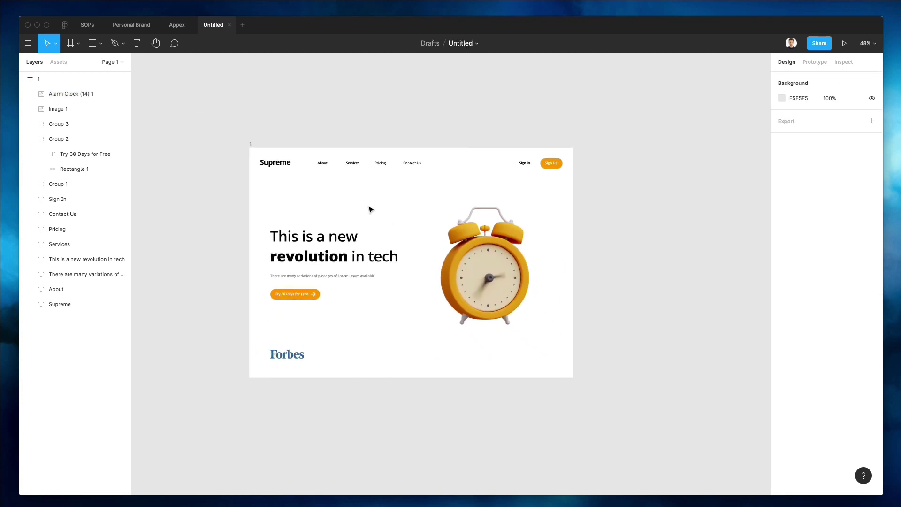
click(475, 251)
drag(475, 250, 475, 248)
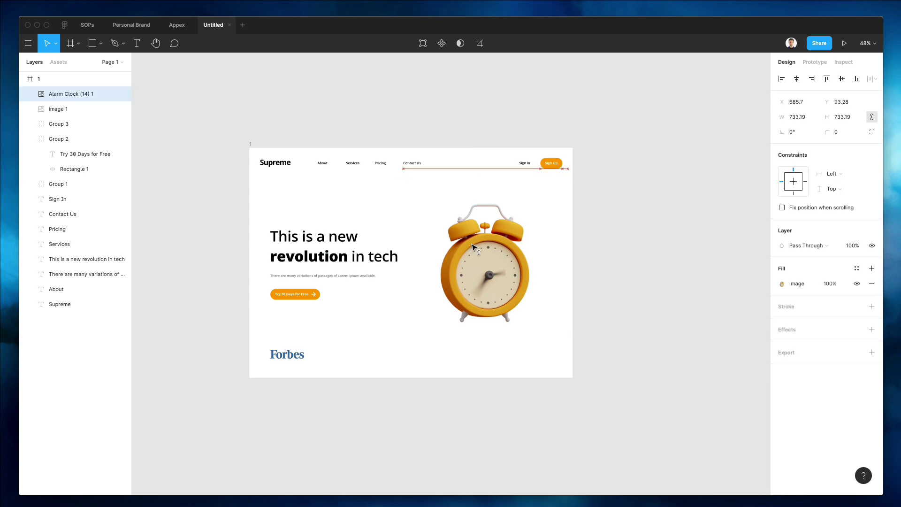
click(345, 210)
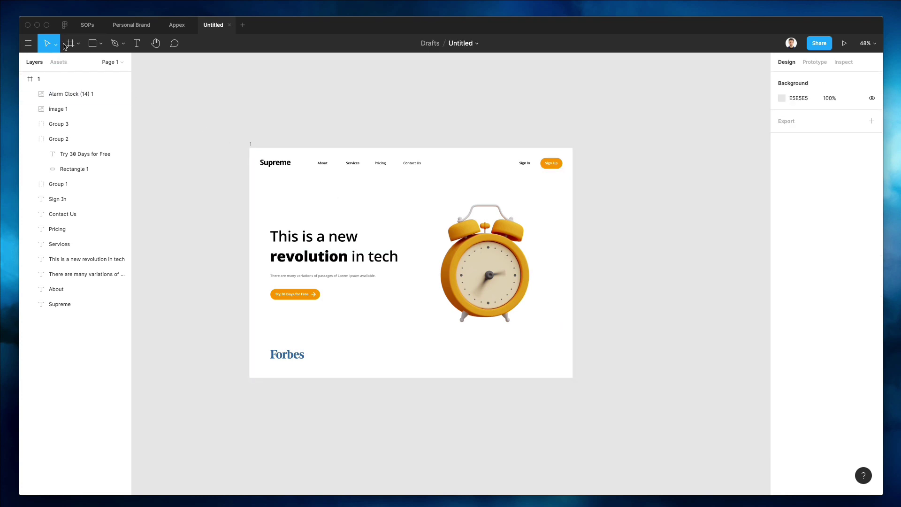
Step: Pen-draw a closed curved path from above the page, down past the clock, and position it
click(117, 46)
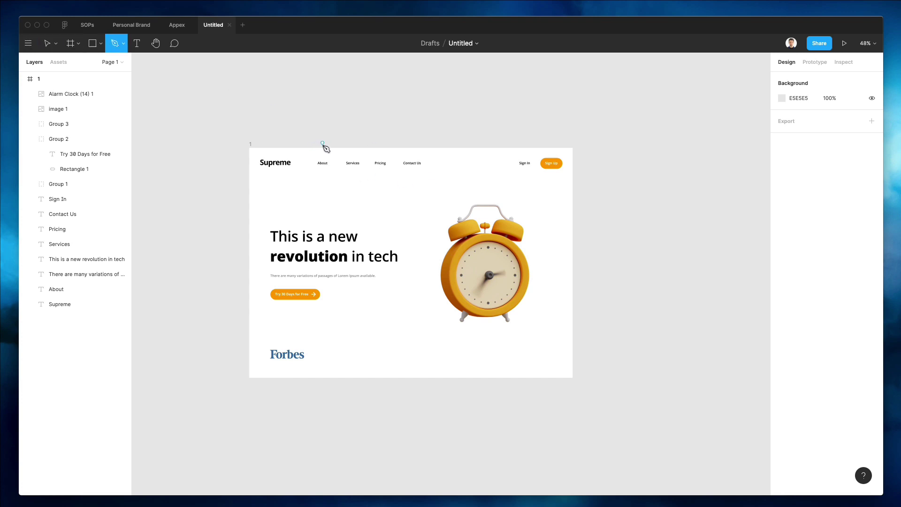
click(324, 144)
drag(468, 329, 468, 453)
click(468, 481)
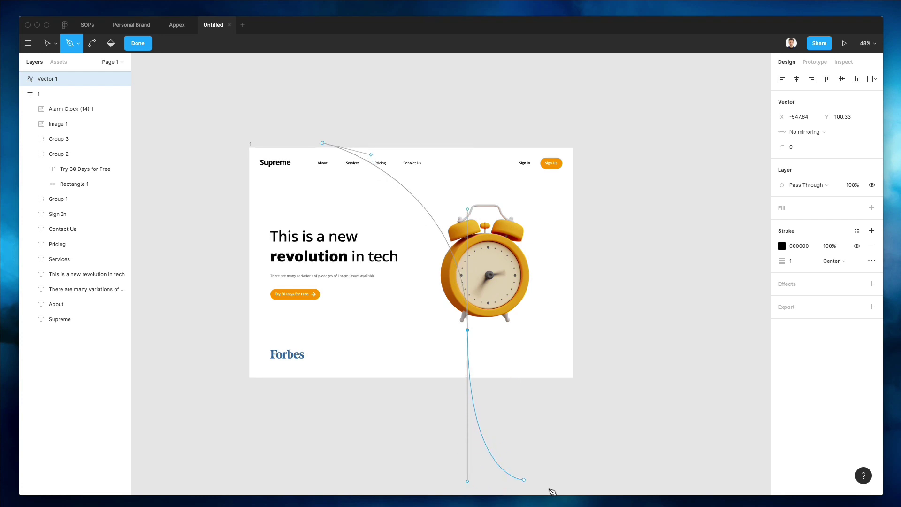
click(612, 458)
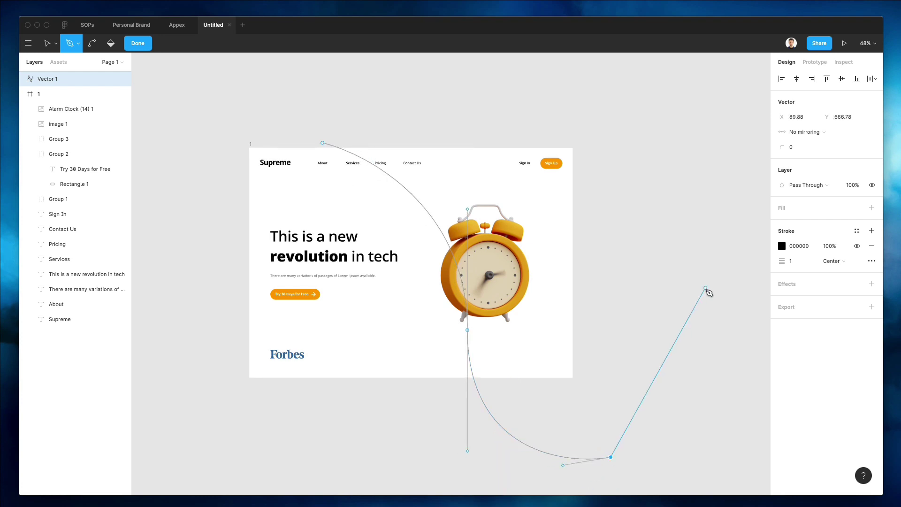
click(716, 263)
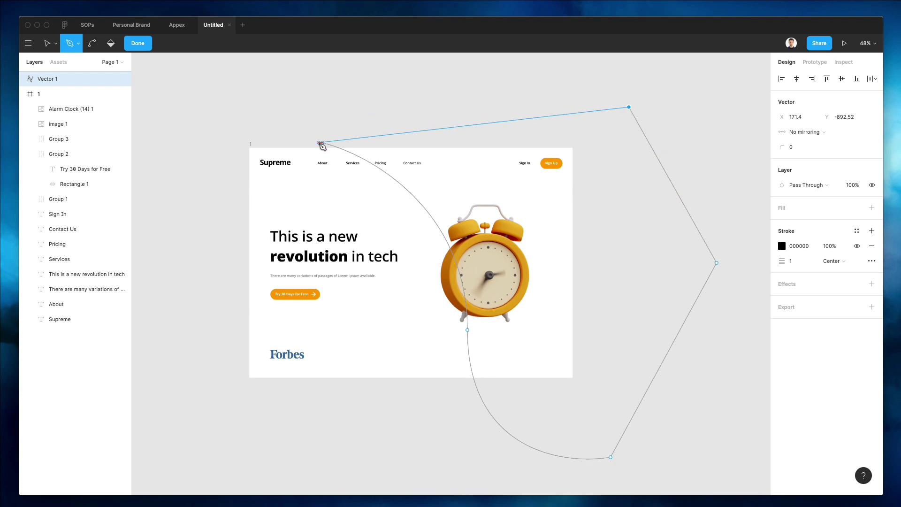
click(323, 143)
key(Escape)
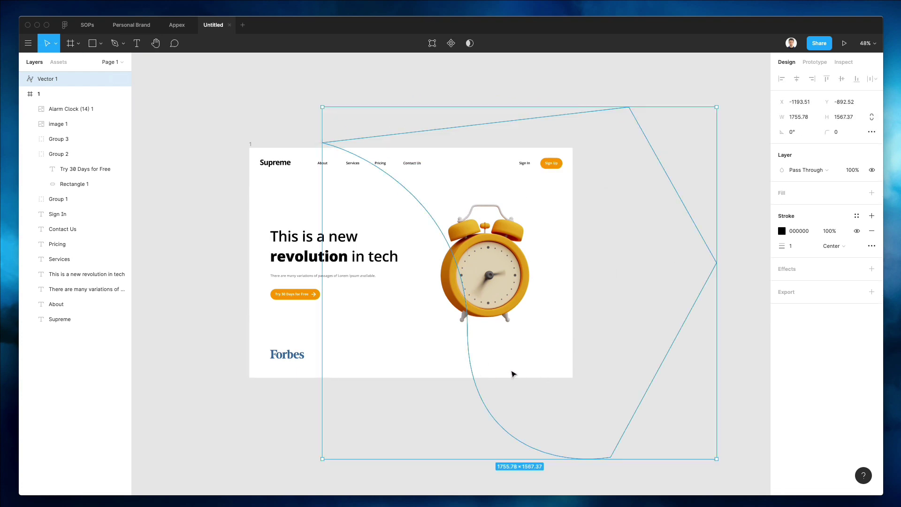
drag(510, 374, 463, 372)
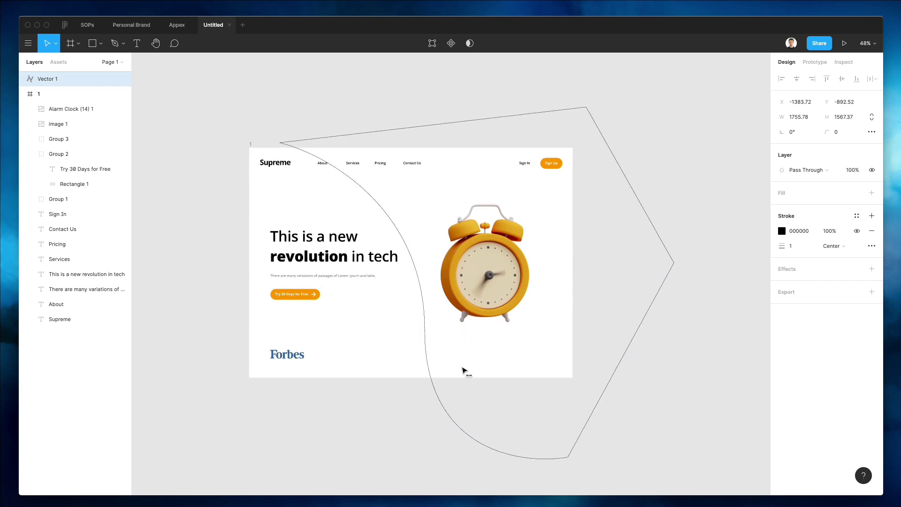
drag(464, 372, 471, 369)
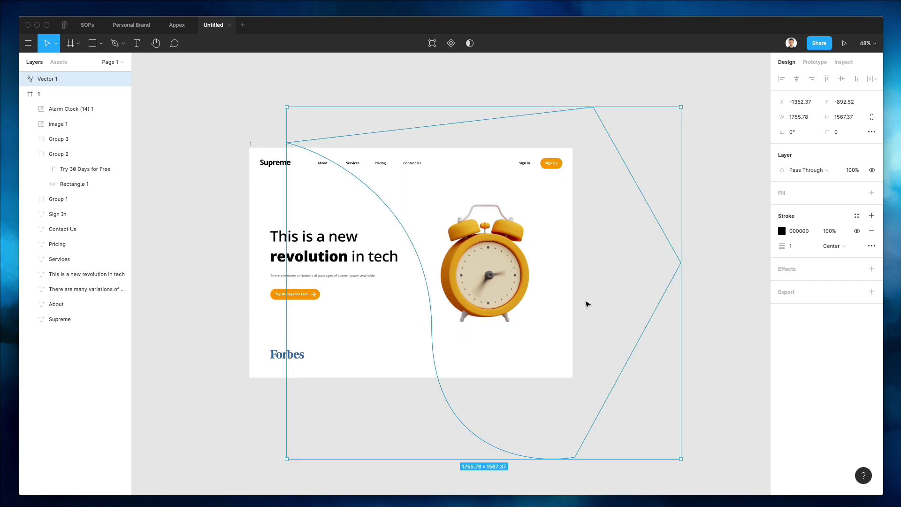
Step: Give Vector 1 a fill with no stroke, move it into the frame, and send it backward
click(789, 193)
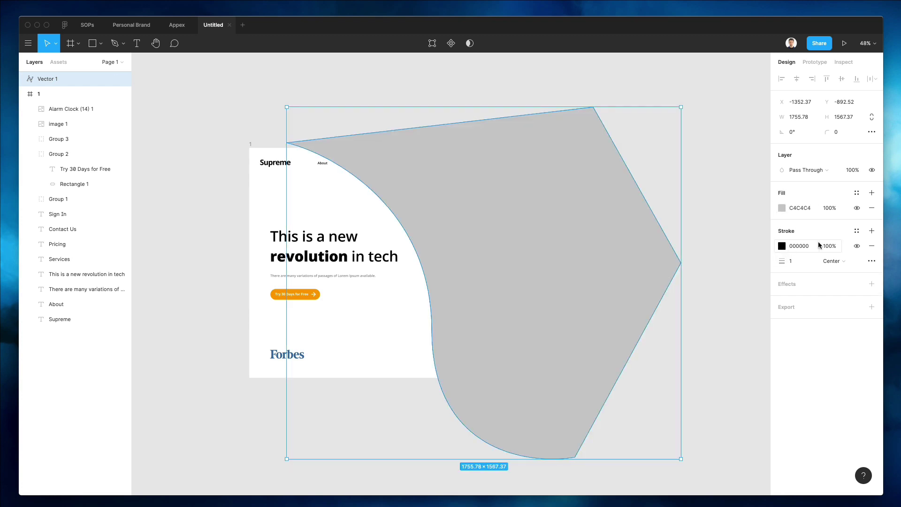
click(872, 248)
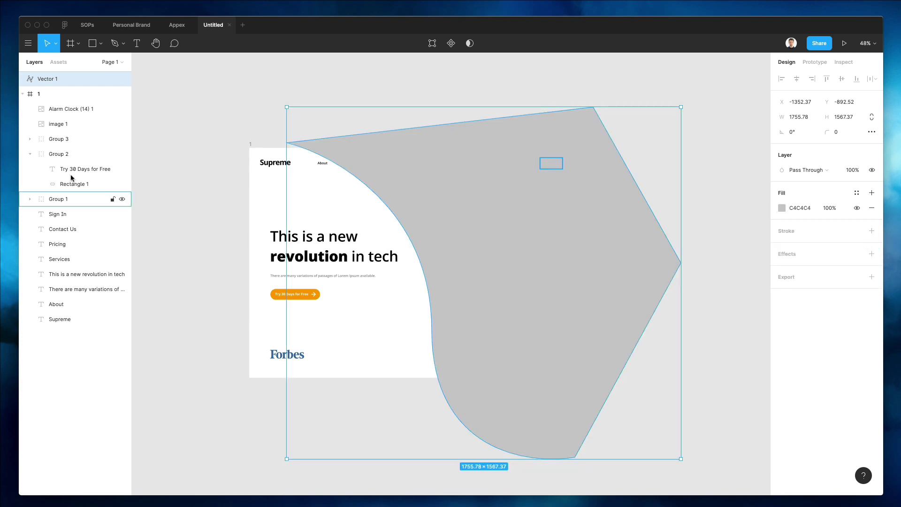
drag(52, 111, 53, 111)
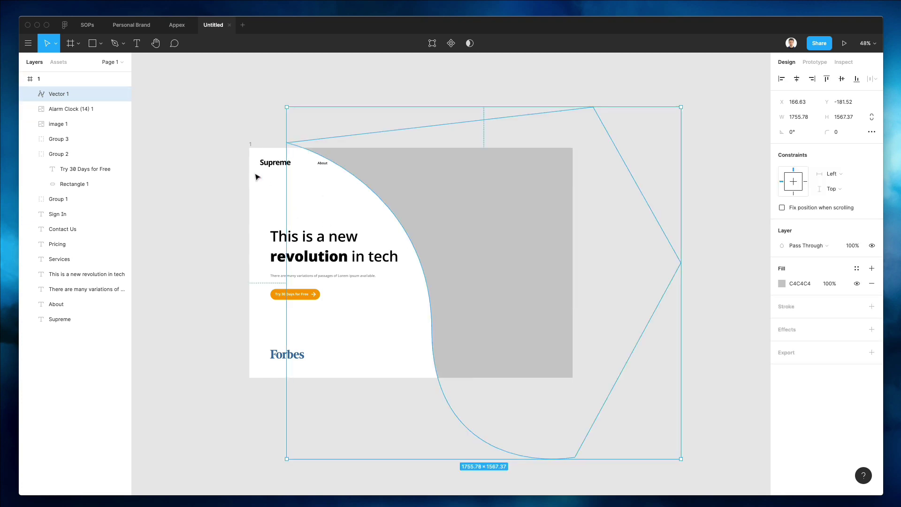
key(ctrl+bracketleft)
key(ctrl+bracketleft)
key(ctrl+bracketleft)
key(ctrl+bracketleft)
key(ctrl+bracketleft)
key(ctrl+bracketleft)
key(ctrl+bracketleft)
key(ctrl+bracketleft)
key(ctrl+bracketleft)
Step: Set Vector 1's fill to orange F09800 and its opacity to 10%
key(i)
click(467, 237)
click(647, 250)
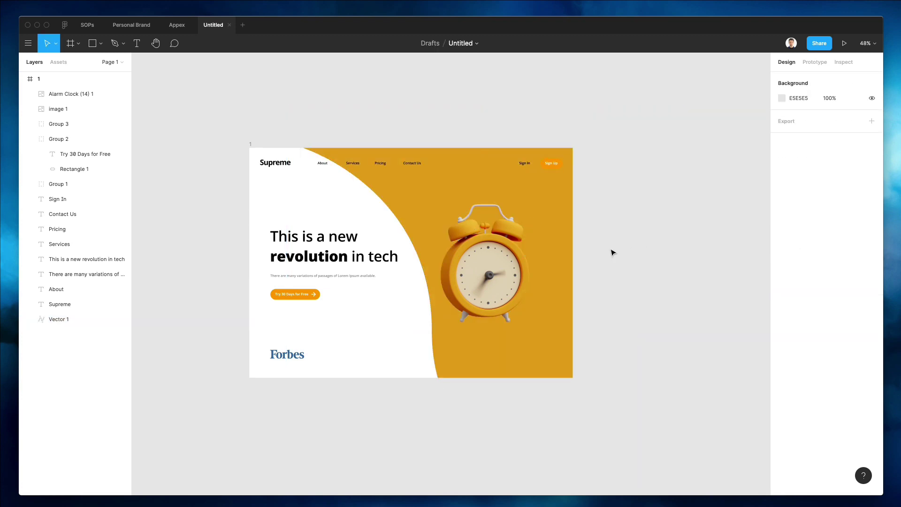
click(443, 201)
click(782, 283)
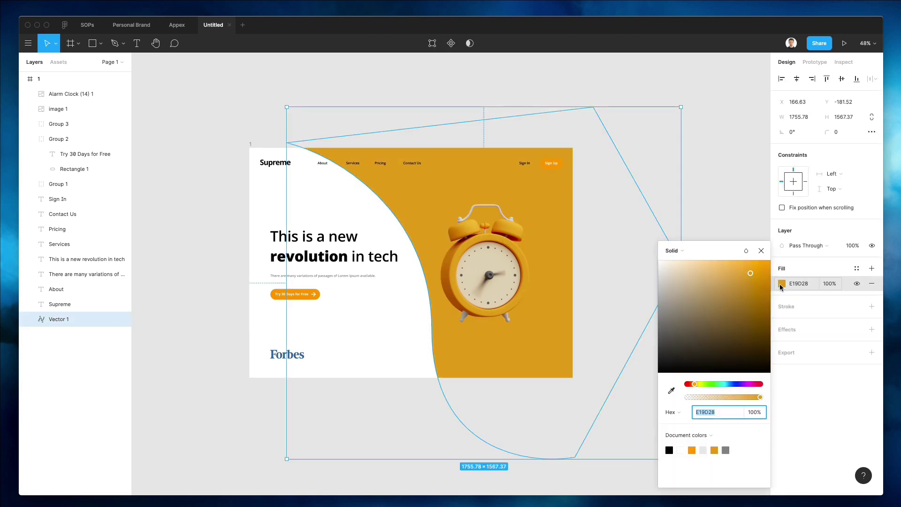
text(F09800)
key(Return)
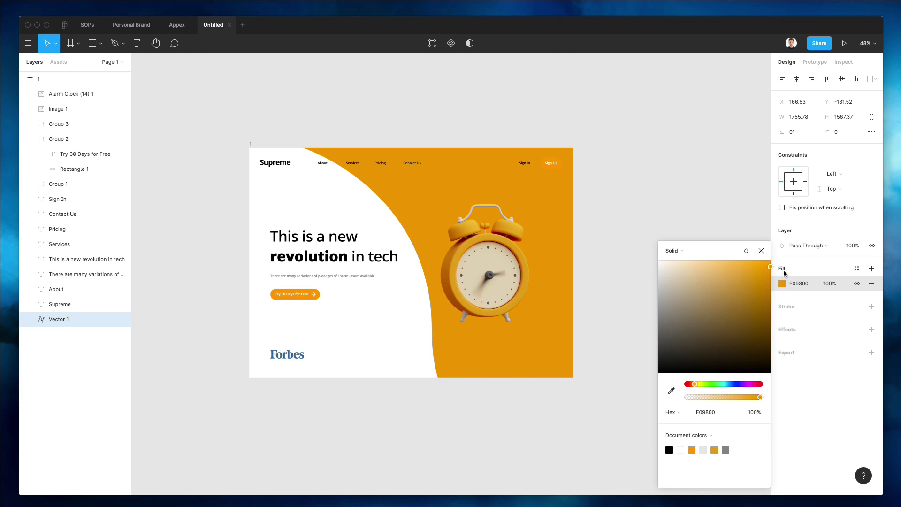
click(711, 178)
click(402, 188)
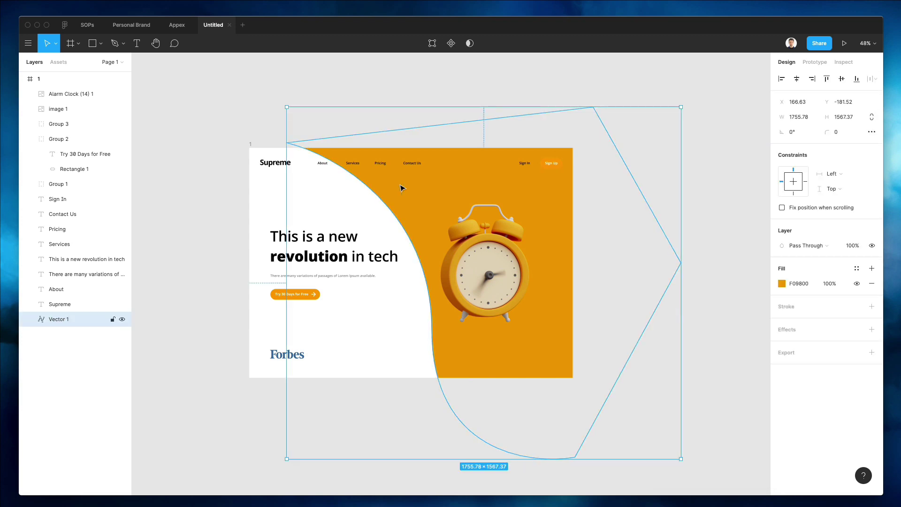
key(shift+1)
key(1)
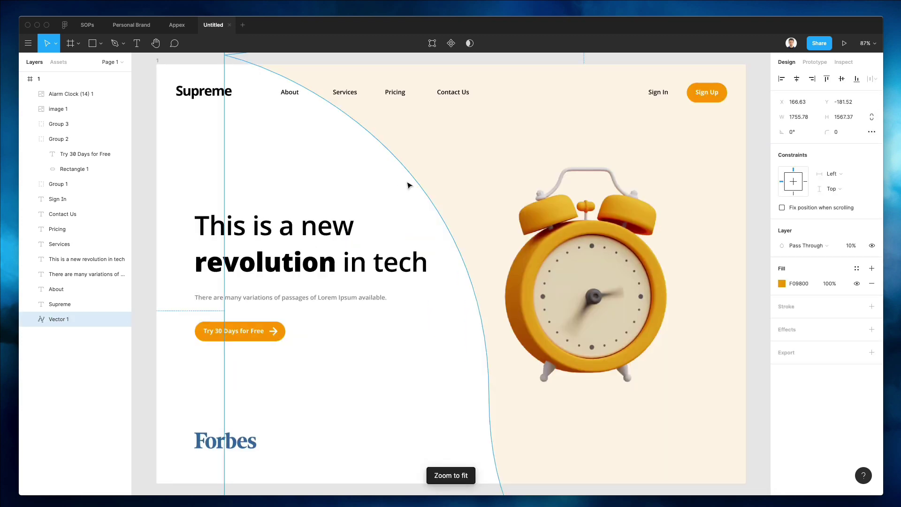
scroll(401, 188, down, 5)
Step: Copy the cream blob onto the canvas right of the frame and delete the original
click(398, 284)
scroll(398, 283, down, 1)
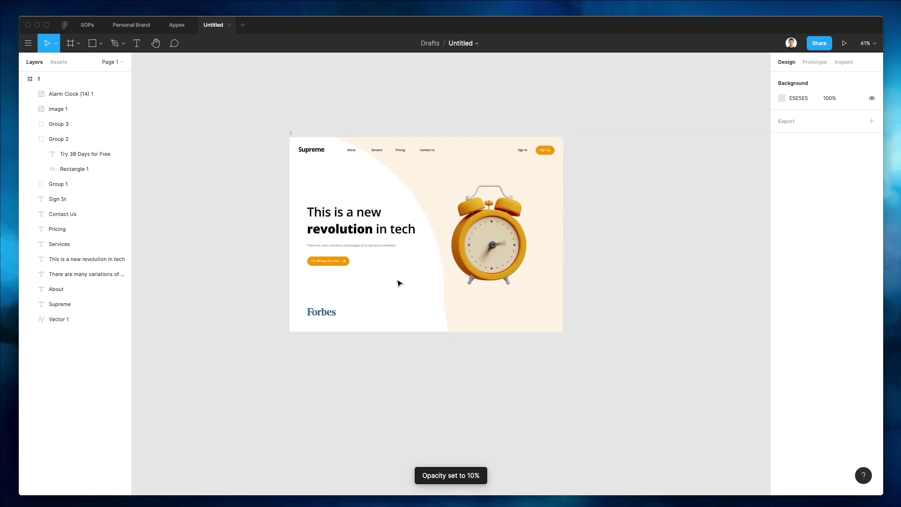
click(414, 200)
key(Delete)
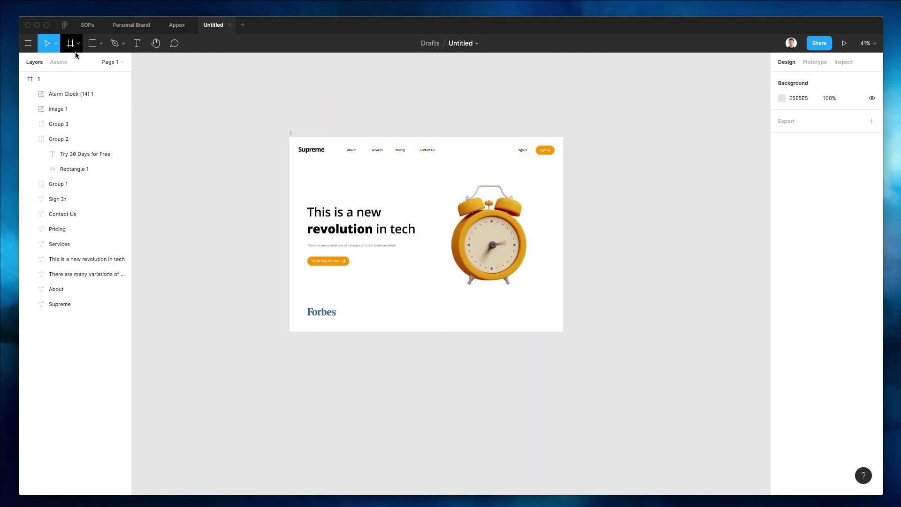
key(ctrl+z)
drag(409, 183, 701, 179)
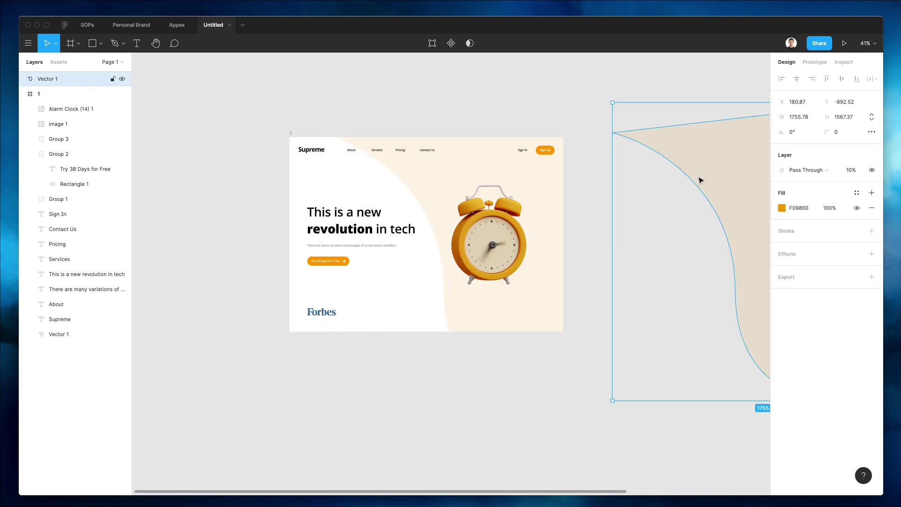
click(400, 182)
key(Delete)
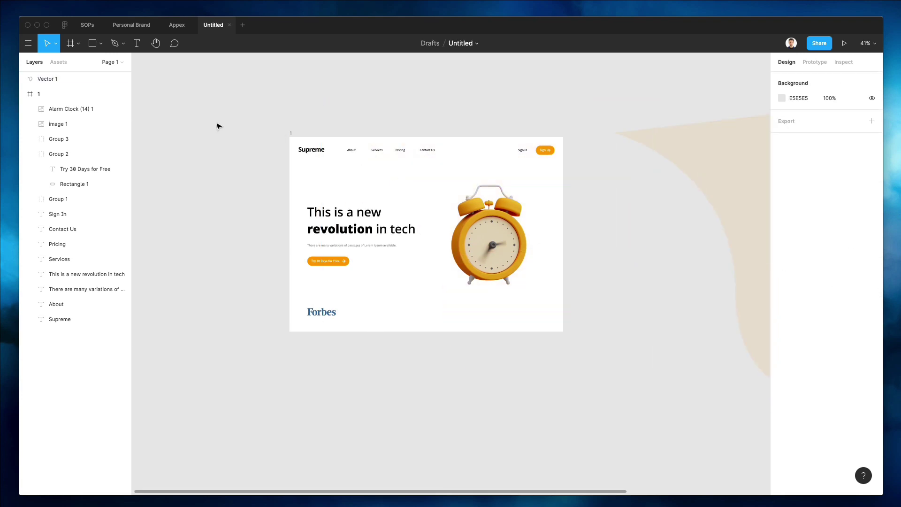
Step: Draw a large ellipse over the clock area and send it behind the alarm clock
click(94, 43)
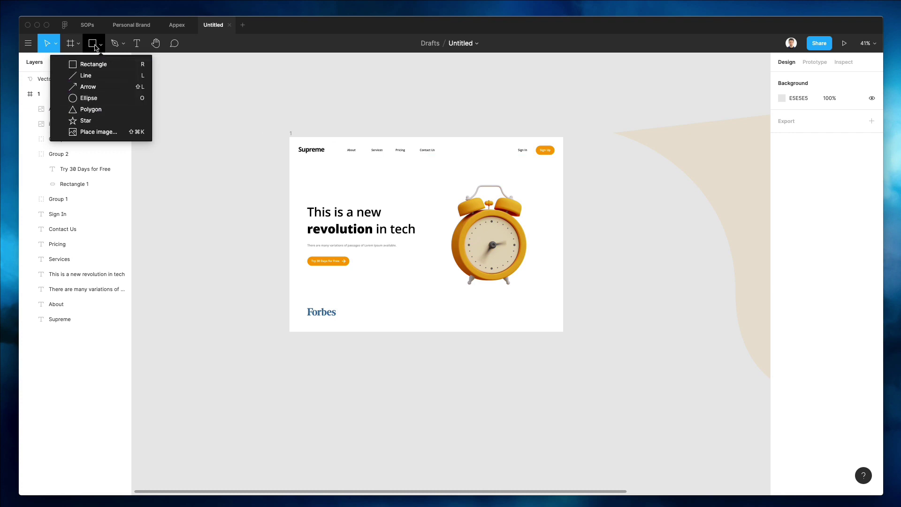
click(88, 98)
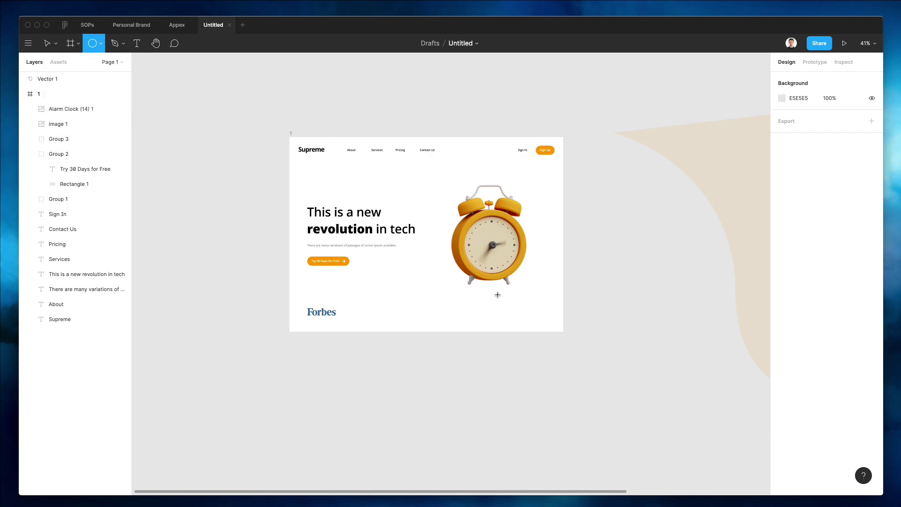
drag(497, 295, 581, 205)
mouse_move(487, 288)
mouse_down()
mouse_move(497, 262)
mouse_move(529, 291)
mouse_up()
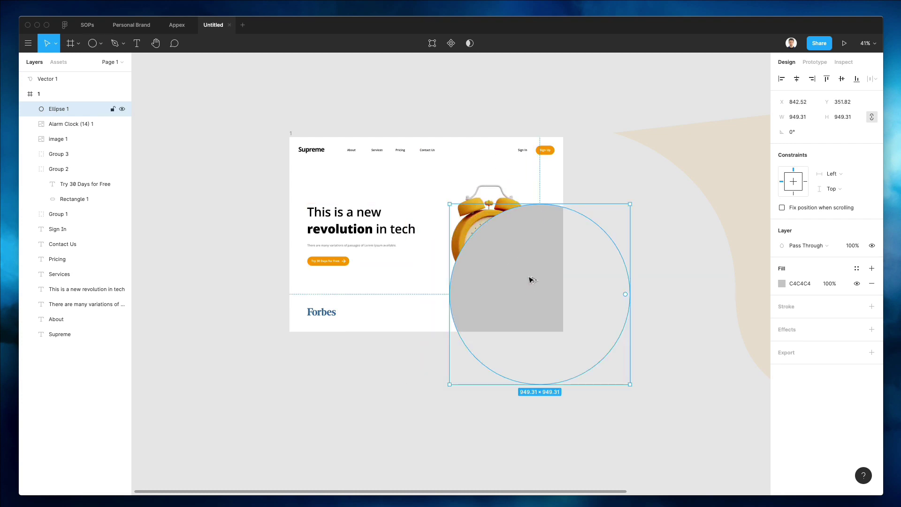
key(ctrl+bracketleft)
Step: Duplicate the circle into a small one placed above the clock near the nav bar
mouse_move(533, 328)
mouse_down()
mouse_move(460, 139)
mouse_move(437, 137)
mouse_up()
key(ctrl+z)
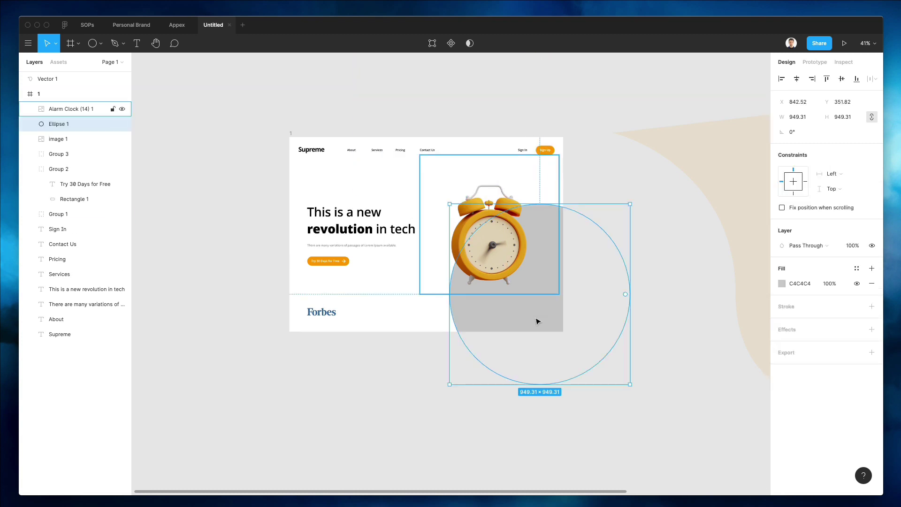
alt+drag(540, 333, 420, 263)
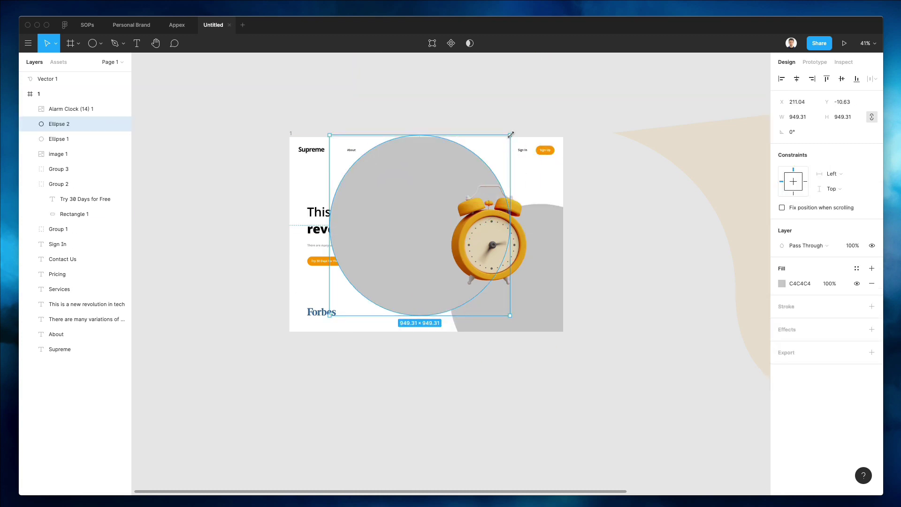
mouse_move(511, 134)
mouse_down()
mouse_move(437, 208)
mouse_move(500, 181)
mouse_move(456, 182)
mouse_up()
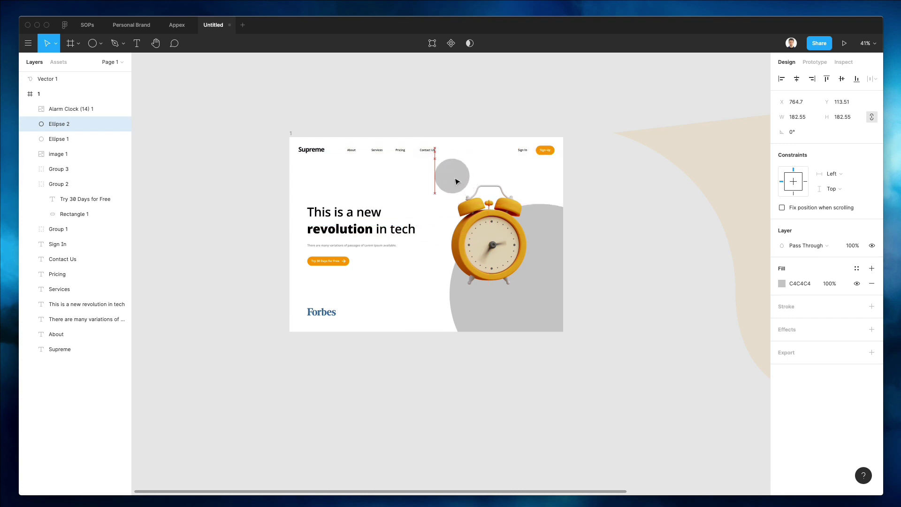
mouse_move(456, 181)
mouse_down()
mouse_move(439, 190)
mouse_move(465, 153)
mouse_up()
mouse_move(443, 185)
mouse_down()
mouse_move(472, 155)
mouse_move(483, 159)
mouse_up()
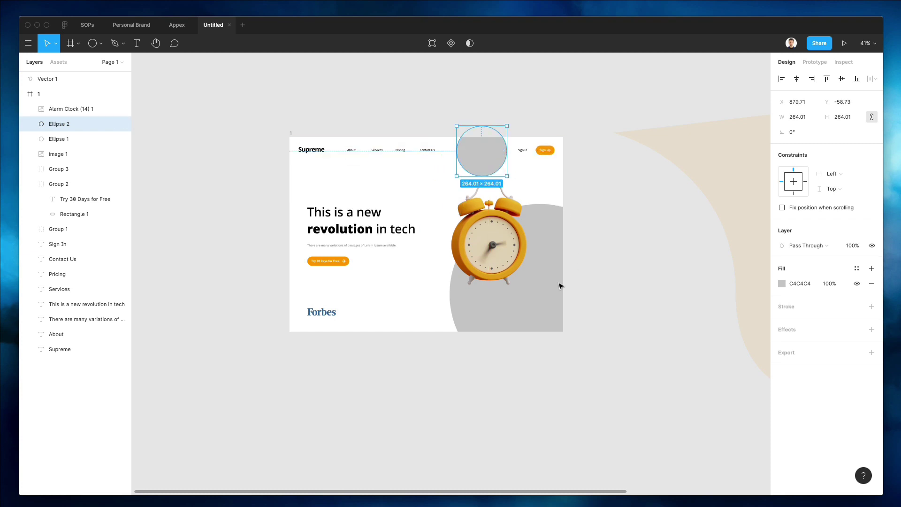
click(533, 313)
Step: Paste the spare blob's faded orange fill onto the large and small circles
click(721, 170)
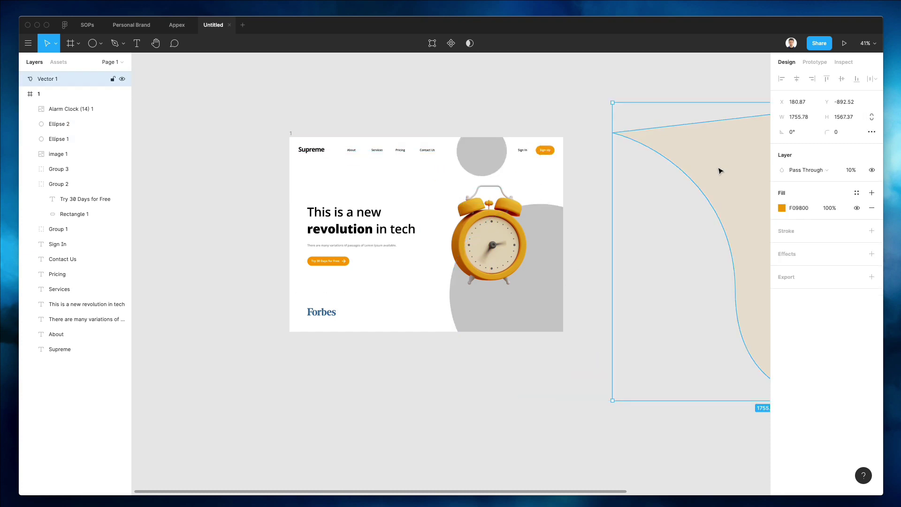
click(529, 294)
click(527, 312)
key(ctrl+alt+v)
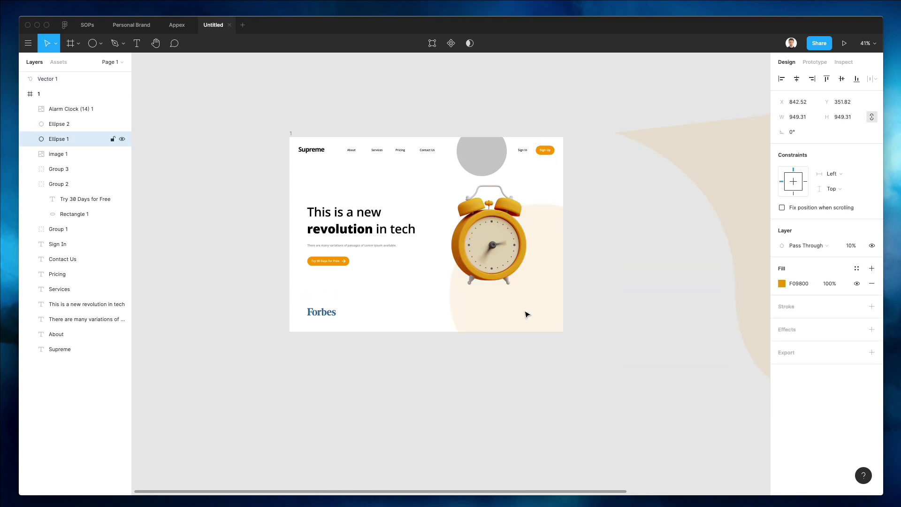
click(686, 275)
scroll(687, 275, down, 2)
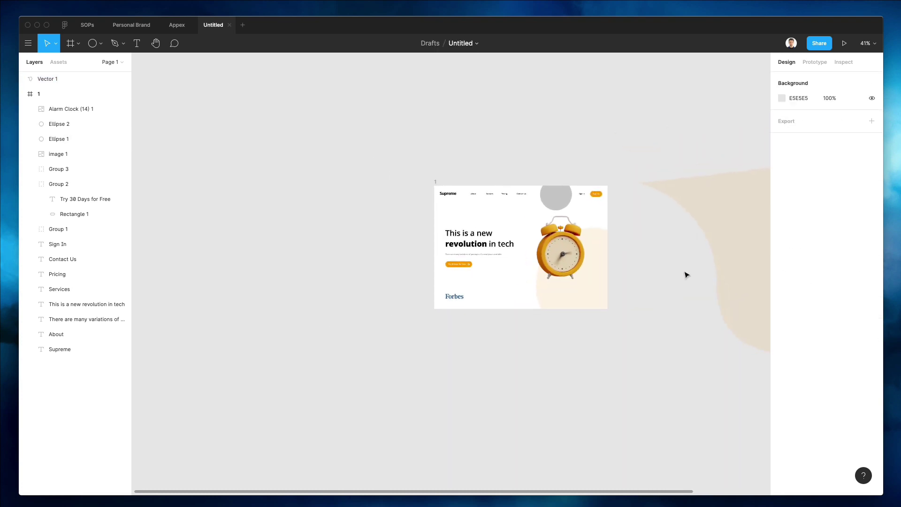
scroll(634, 240, right, 2)
click(528, 189)
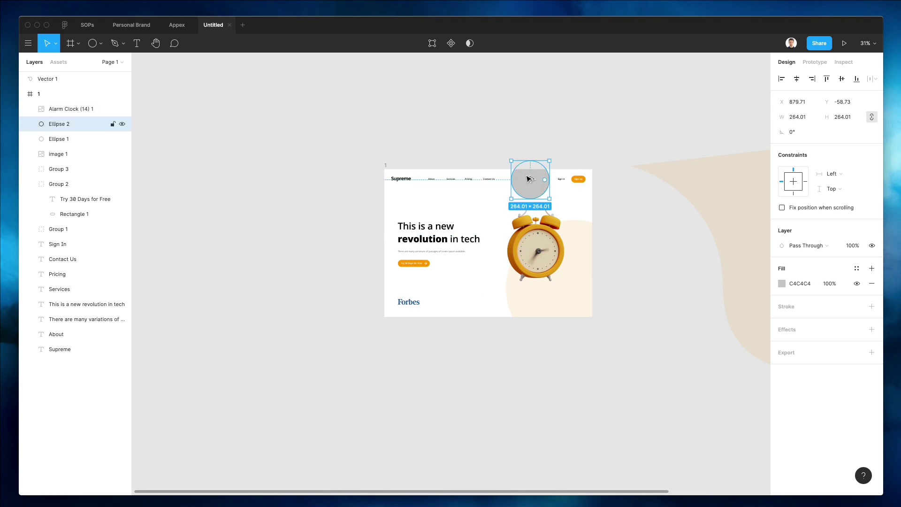
key(i)
click(530, 179)
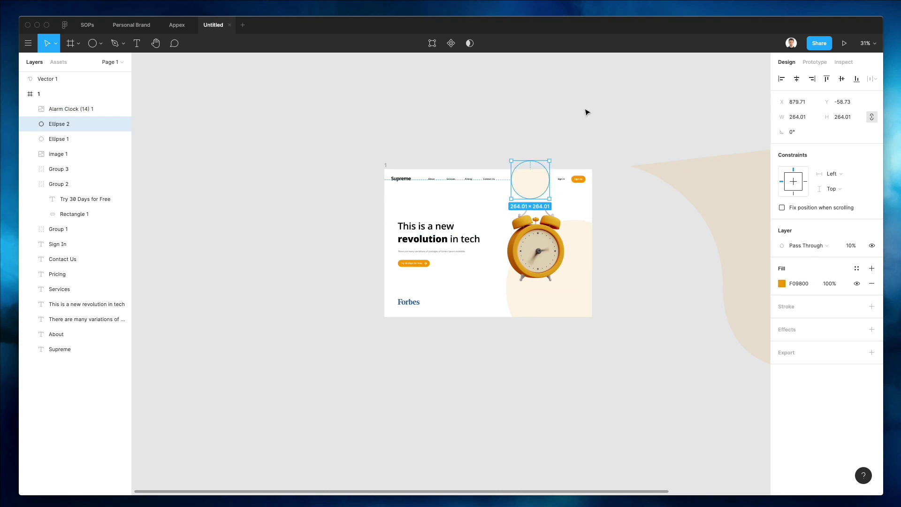
click(586, 111)
scroll(616, 172, right, 1)
scroll(616, 173, right, 1)
scroll(518, 175, up, 3)
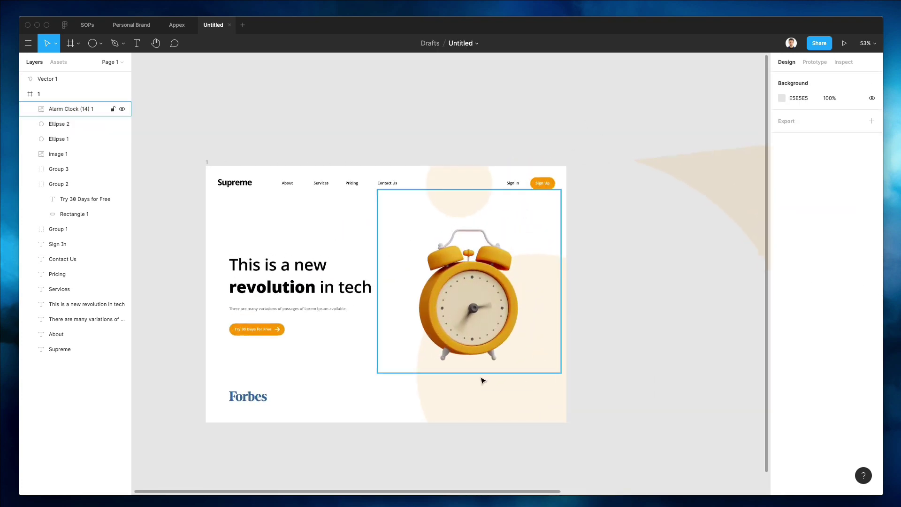
Step: Enlarge and widen the large circle into an oval positioned behind the alarm clock
click(474, 412)
scroll(463, 435, down, 2)
scroll(462, 432, down, 2)
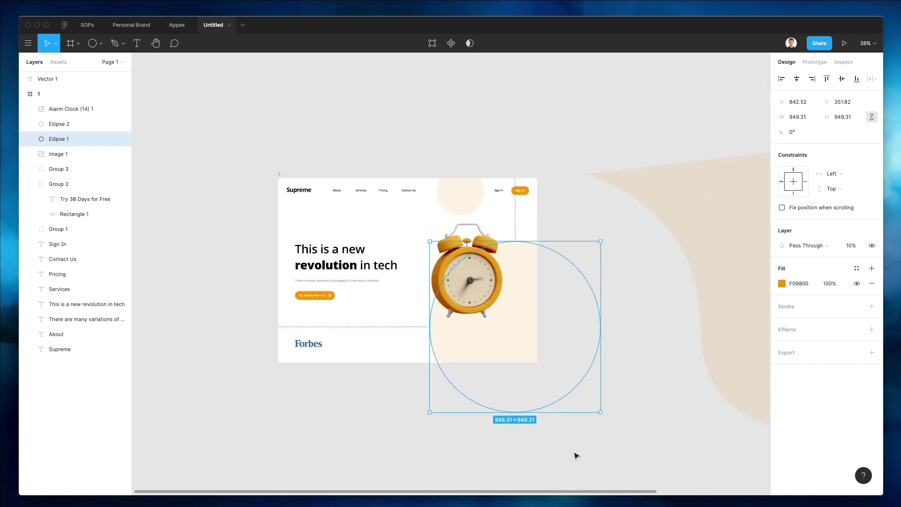
drag(601, 414, 715, 476)
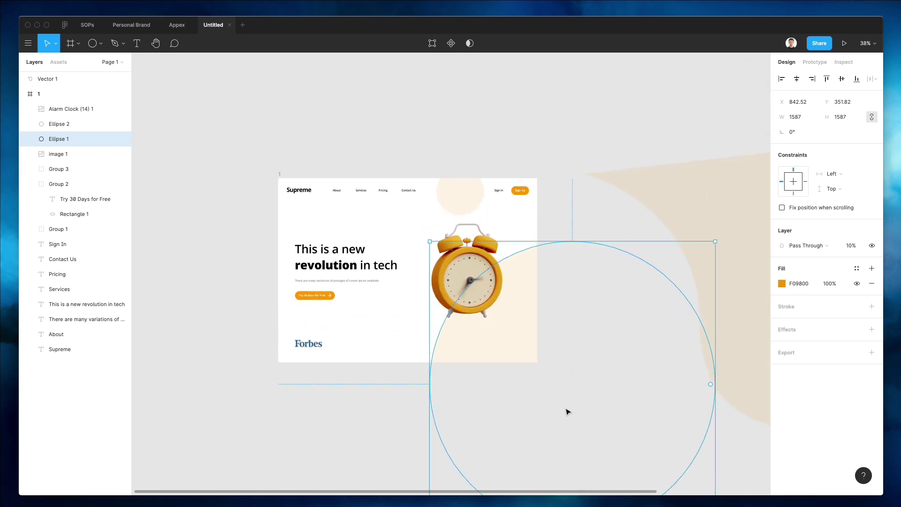
drag(534, 356, 493, 333)
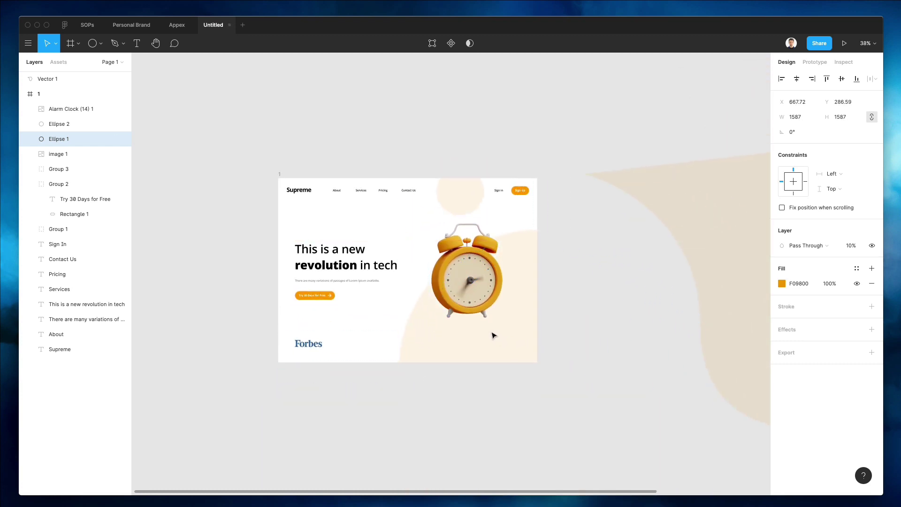
scroll(491, 335, down, 2)
drag(424, 373, 392, 368)
mouse_move(469, 339)
mouse_down()
mouse_move(481, 348)
mouse_move(467, 348)
mouse_up()
drag(410, 358, 404, 357)
key(shift+Right)
key(shift+Right)
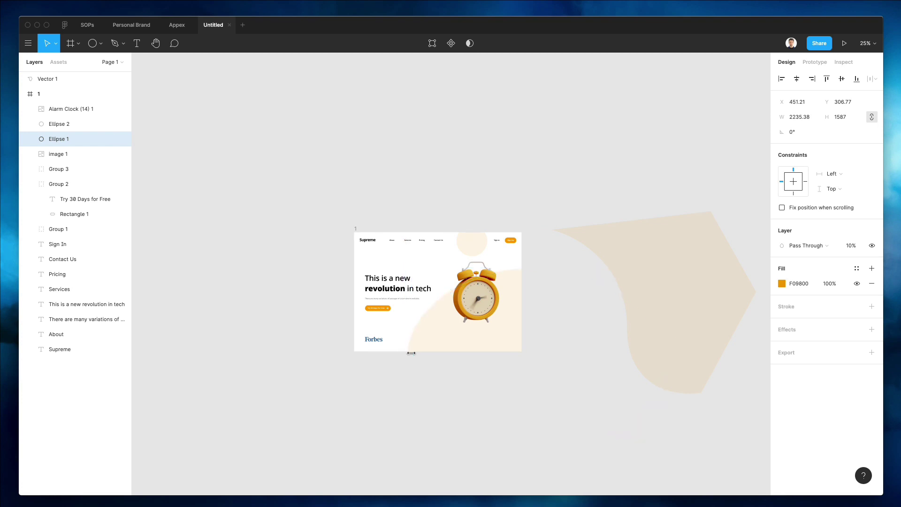
key(shift+Right)
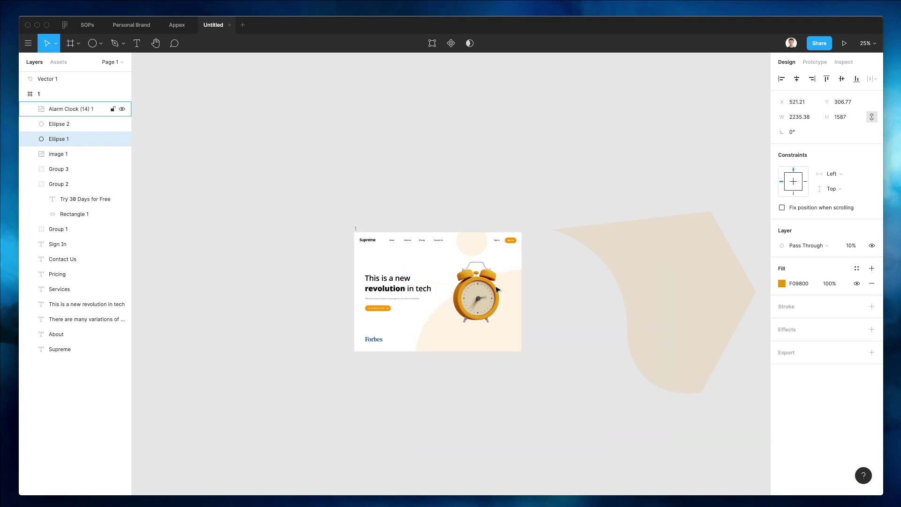
scroll(493, 262, down, 2)
scroll(479, 247, up, 4)
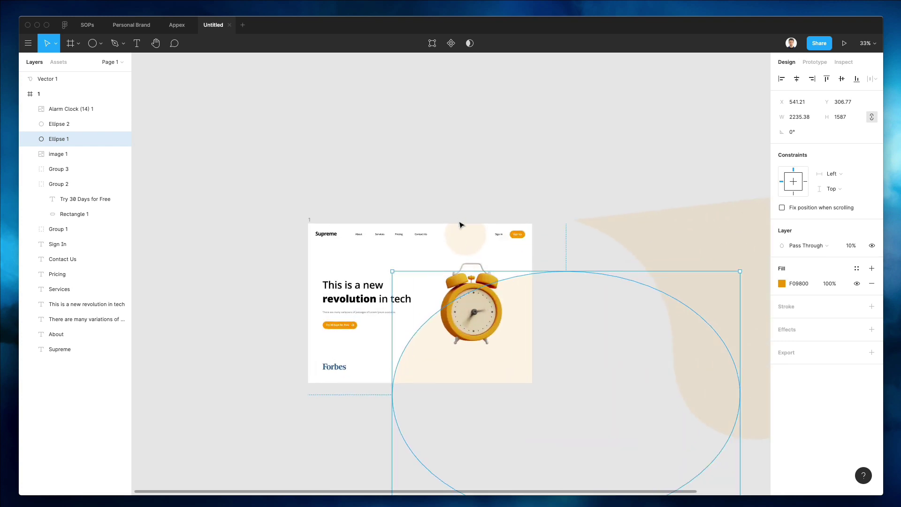
Step: Delete the small circle and the spare blob outside the frame
click(467, 235)
key(Delete)
scroll(467, 233, down, 2)
scroll(493, 247, up, 4)
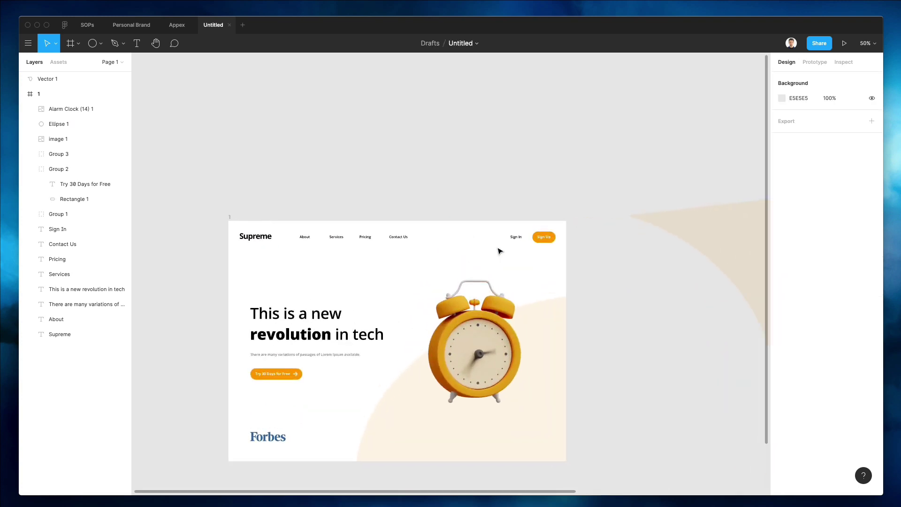
click(568, 304)
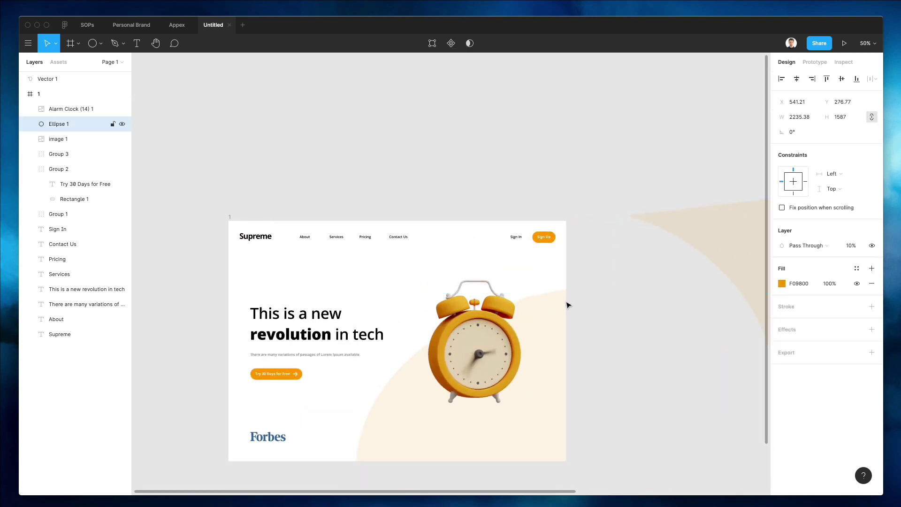
scroll(568, 305, down, 1)
scroll(568, 305, down, 2)
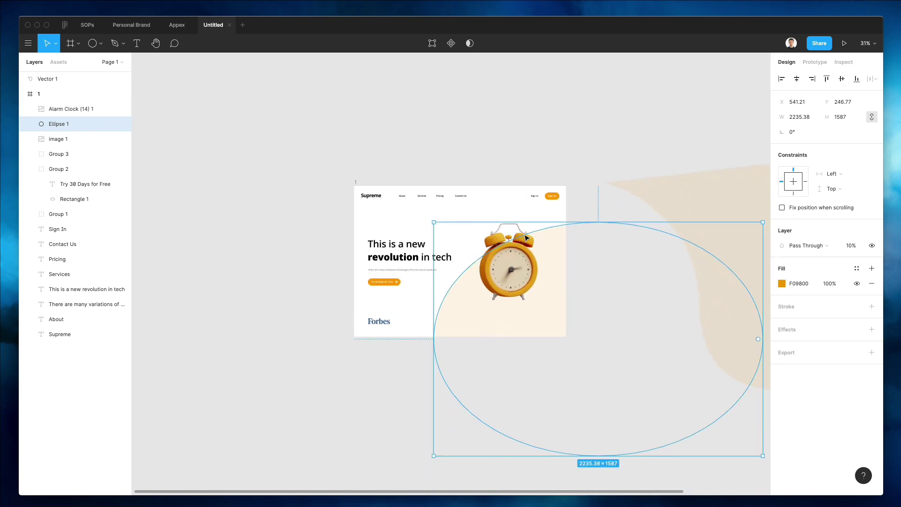
click(492, 124)
scroll(500, 125, right, 3)
click(646, 147)
key(Delete)
Step: Duplicate the landing page frame with Ctrl+D to create frame 2
click(260, 146)
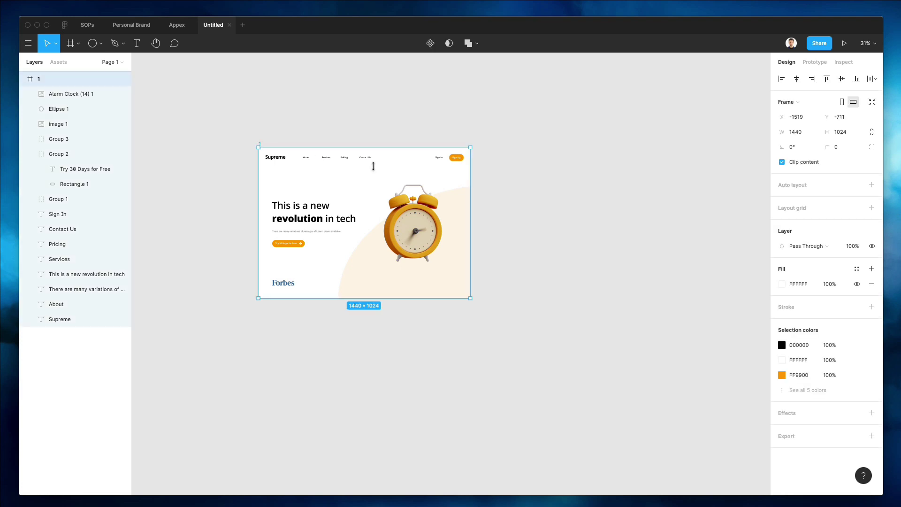
key(ctrl+d)
click(573, 101)
scroll(607, 184, down, 1)
scroll(607, 184, up, 2)
scroll(607, 185, up, 1)
scroll(607, 185, up, 1)
scroll(572, 230, up, 1)
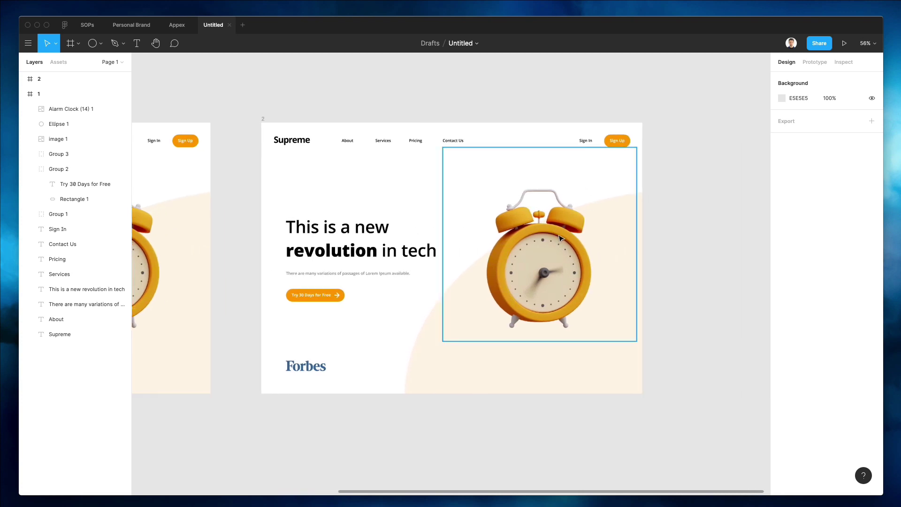
Step: Enlarge the alarm clock image in frame 2 by dragging its top edge
click(560, 238)
scroll(493, 239, right, 3)
scroll(435, 240, right, 2)
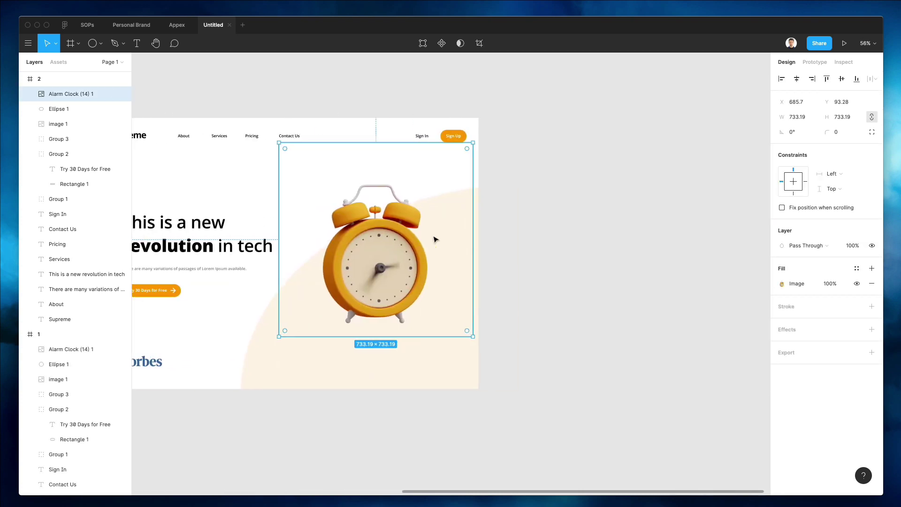
scroll(423, 218, left, 1)
drag(378, 144, 381, 135)
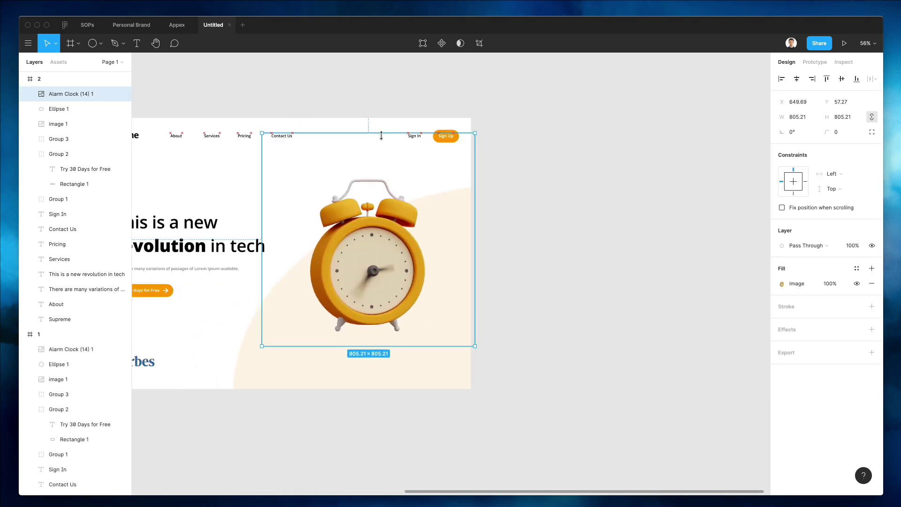
click(403, 100)
scroll(550, 134, left, 3)
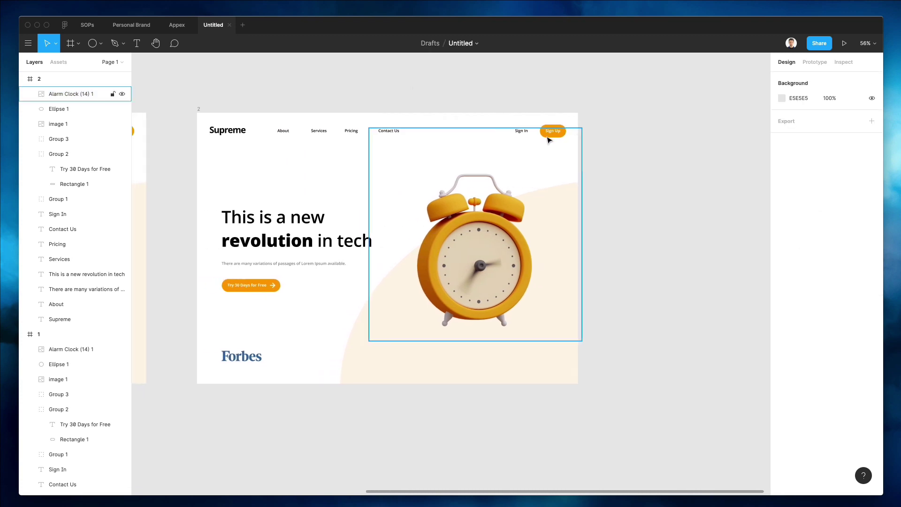
double_click(226, 280)
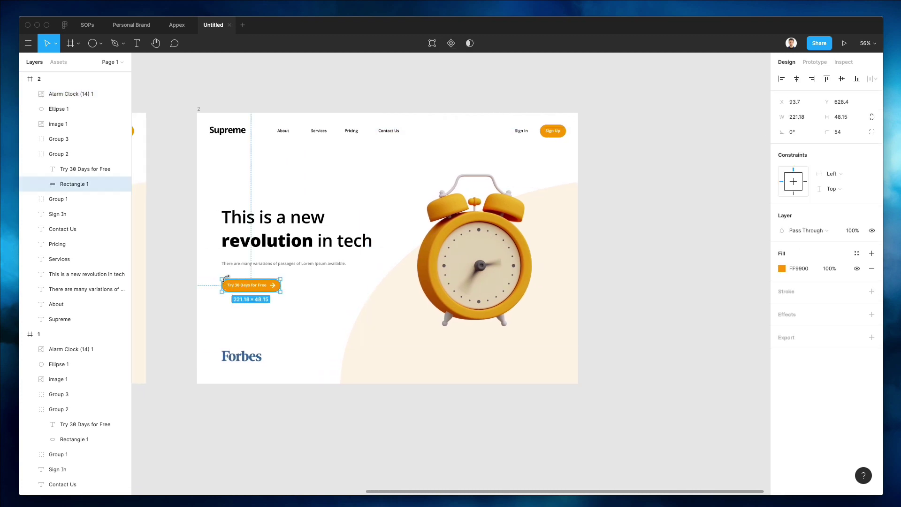
Step: Recolour the Try 30 Days for Free and Sign Up buttons from FF9900 to 0066FF
key(i)
click(254, 359)
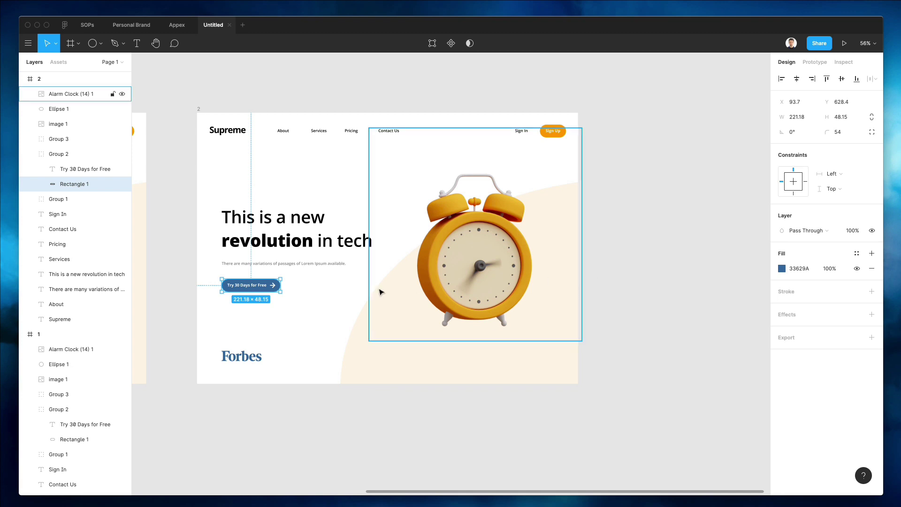
click(347, 332)
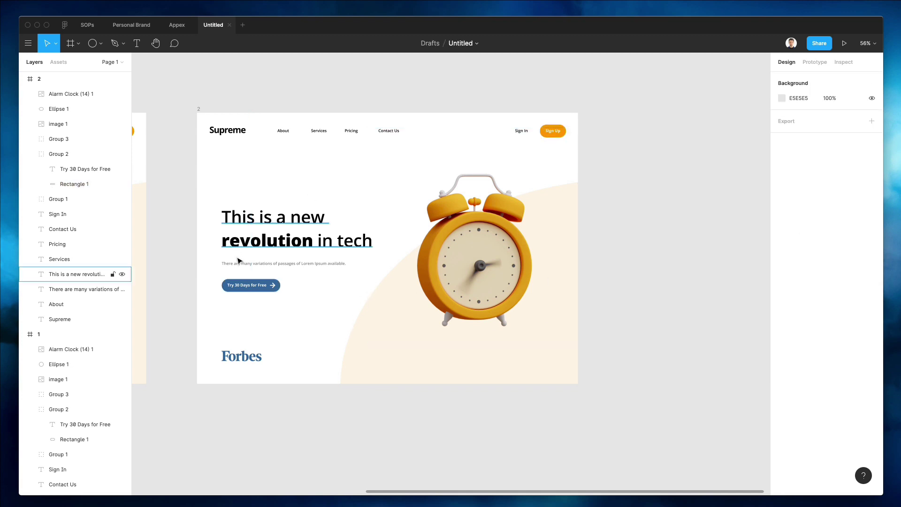
click(239, 285)
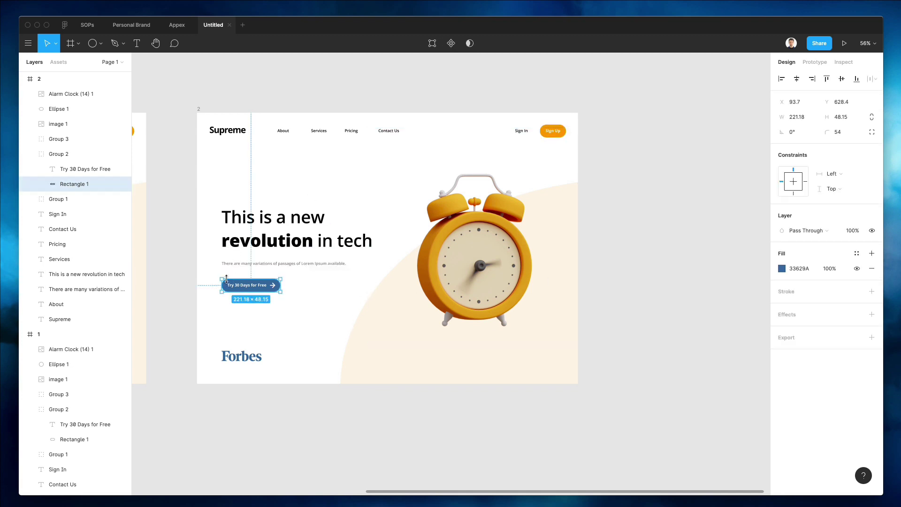
shift+click(549, 130)
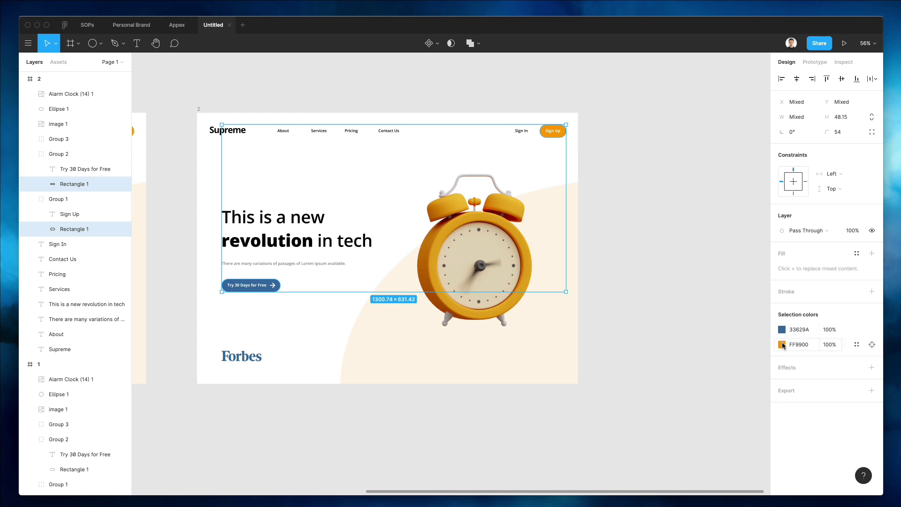
click(782, 344)
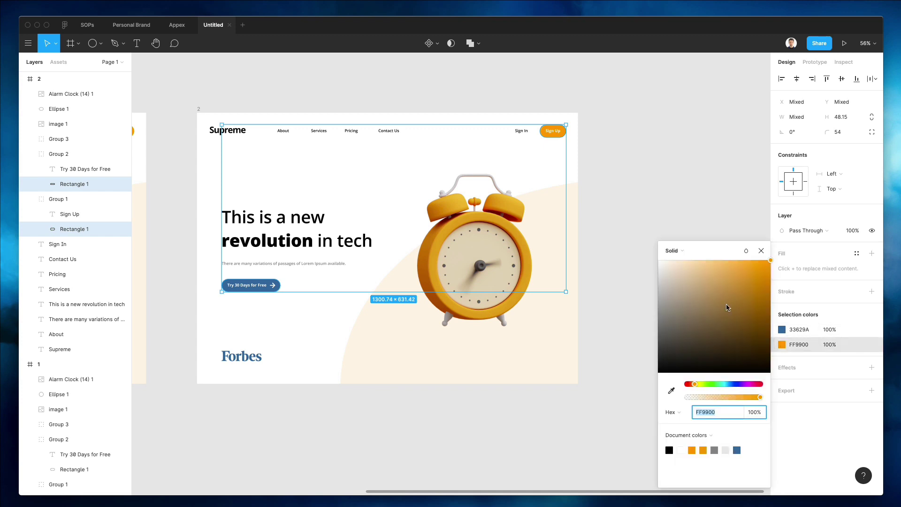
click(733, 384)
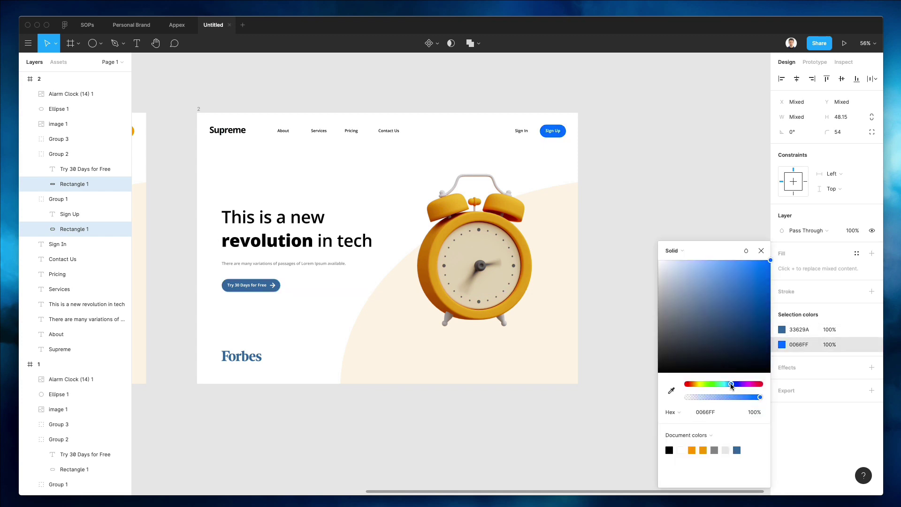
click(782, 330)
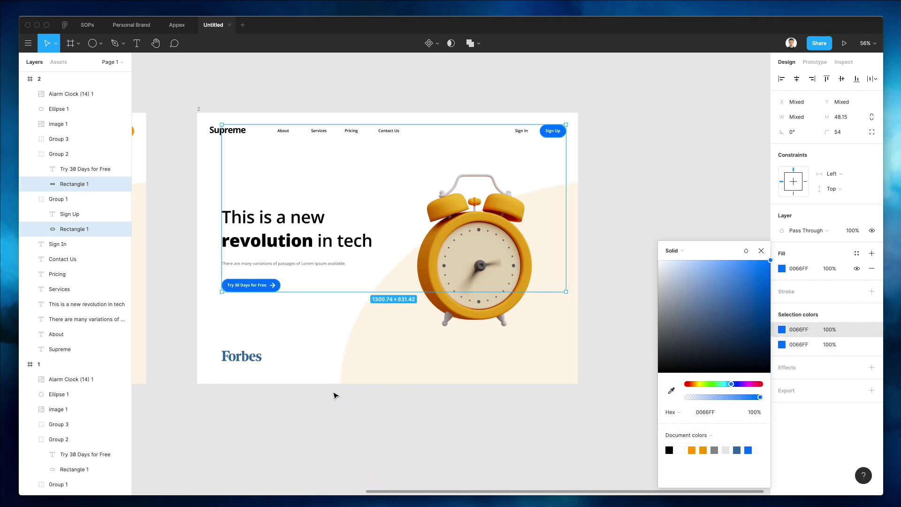
click(337, 412)
ctrl+scroll(249, 407, down, 3)
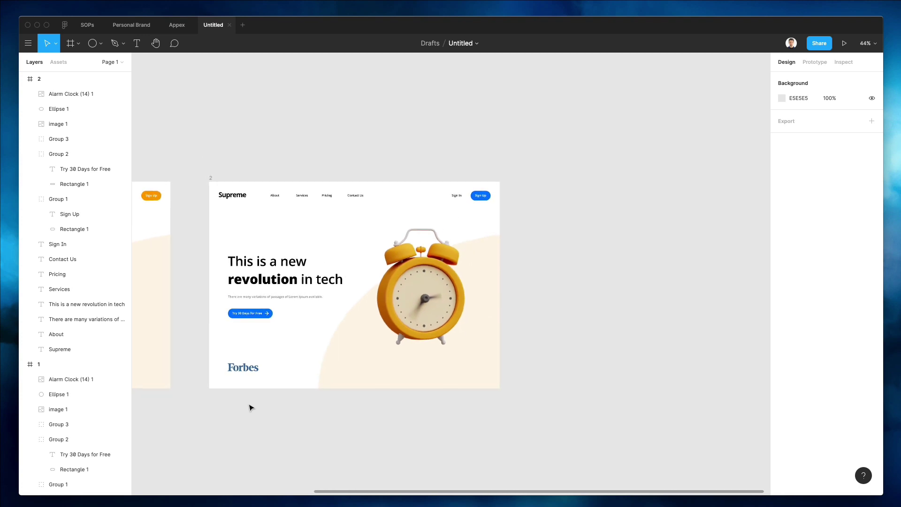
ctrl+scroll(252, 407, down, 2)
scroll(282, 381, left, 1)
scroll(312, 352, left, 2)
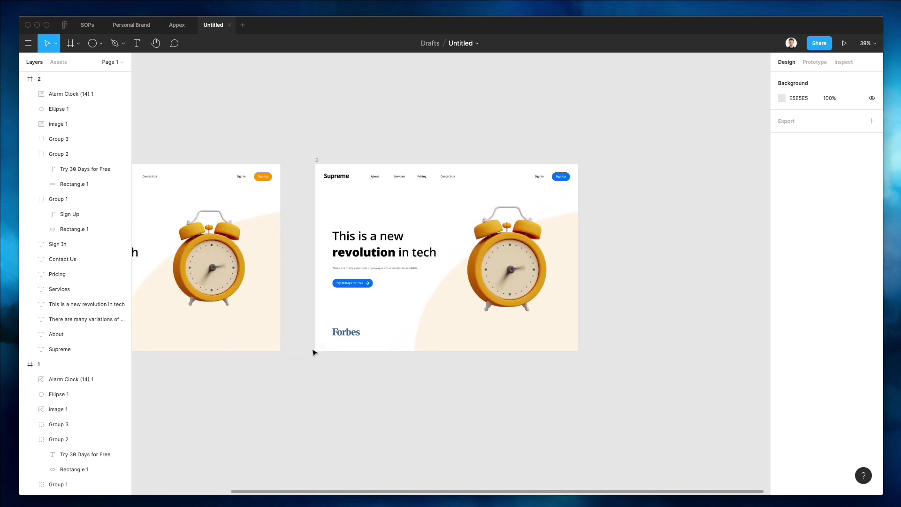
scroll(312, 353, left, 3)
scroll(303, 345, left, 3)
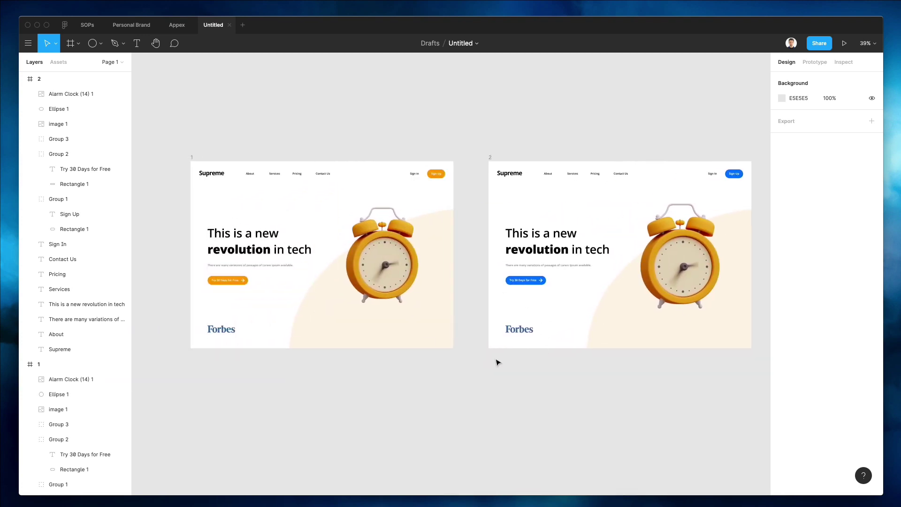
scroll(516, 140, right, 1)
scroll(522, 183, right, 3)
Step: Alt-drag frame 2 to the right, creating a copy named 3
click(522, 199)
ctrl+scroll(522, 200, up, 3)
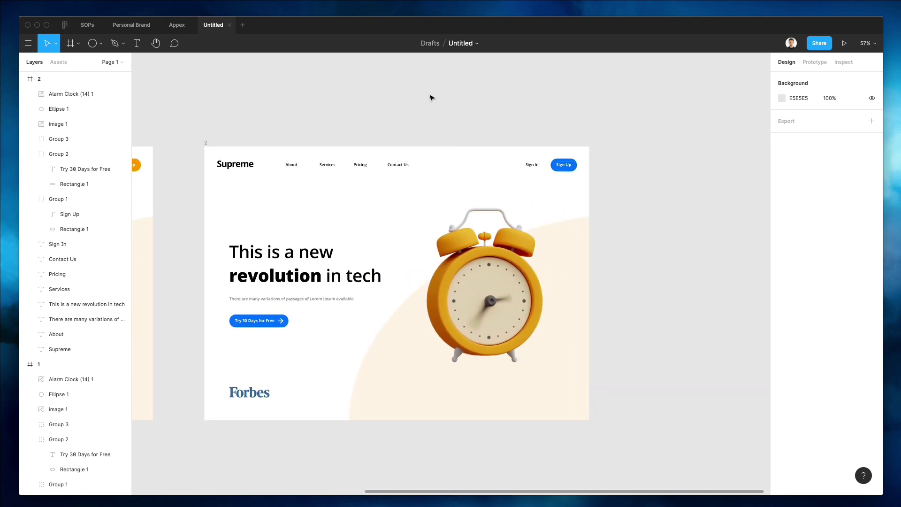
ctrl+scroll(441, 101, down, 2)
ctrl+scroll(440, 100, down, 2)
scroll(442, 103, left, 5)
scroll(441, 103, left, 2)
click(302, 132)
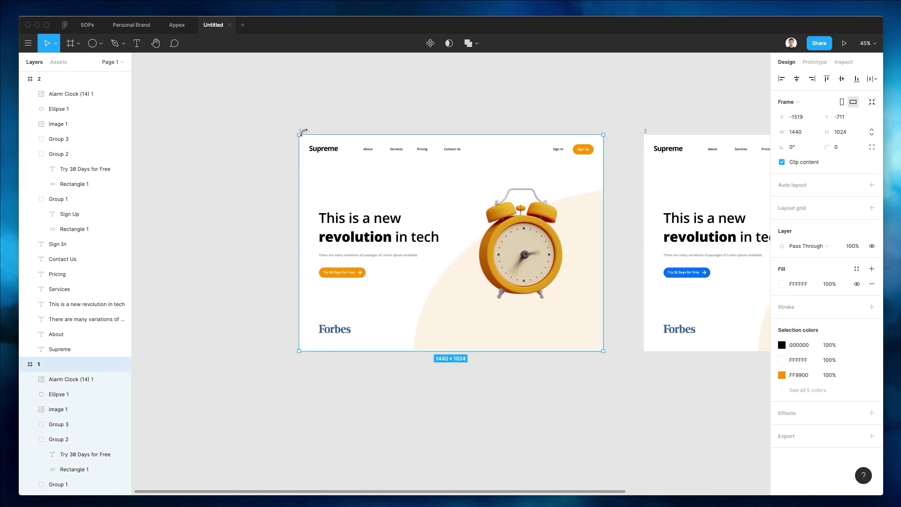
scroll(305, 135, right, 4)
scroll(421, 104, right, 3)
scroll(420, 105, right, 3)
click(421, 104)
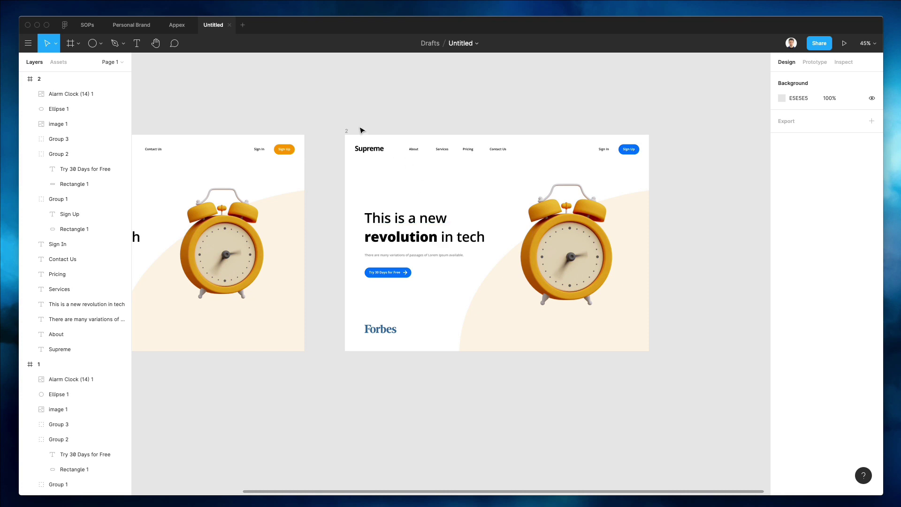
click(348, 132)
scroll(491, 180, right, 1)
scroll(328, 211, right, 3)
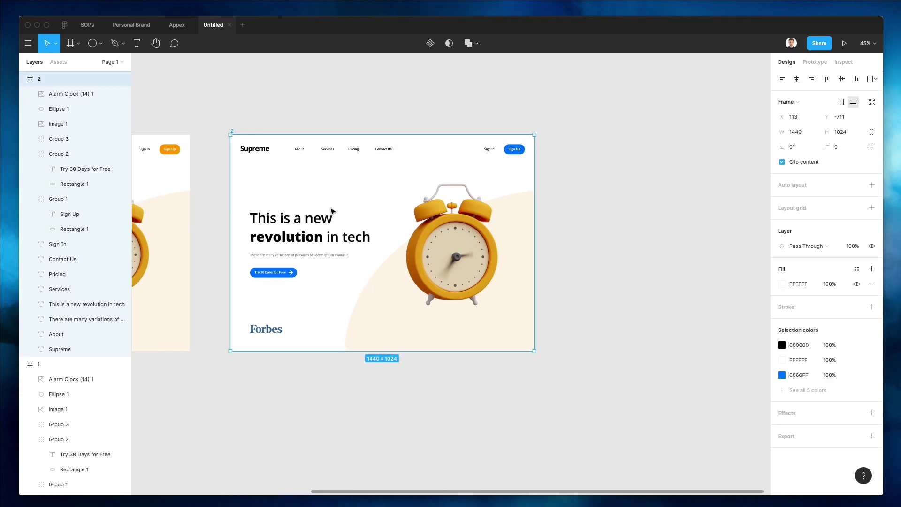
mouse_move(332, 211)
mouse_down()
mouse_move(690, 201)
mouse_move(676, 206)
mouse_up()
scroll(670, 215, right, 1)
scroll(528, 166, right, 2)
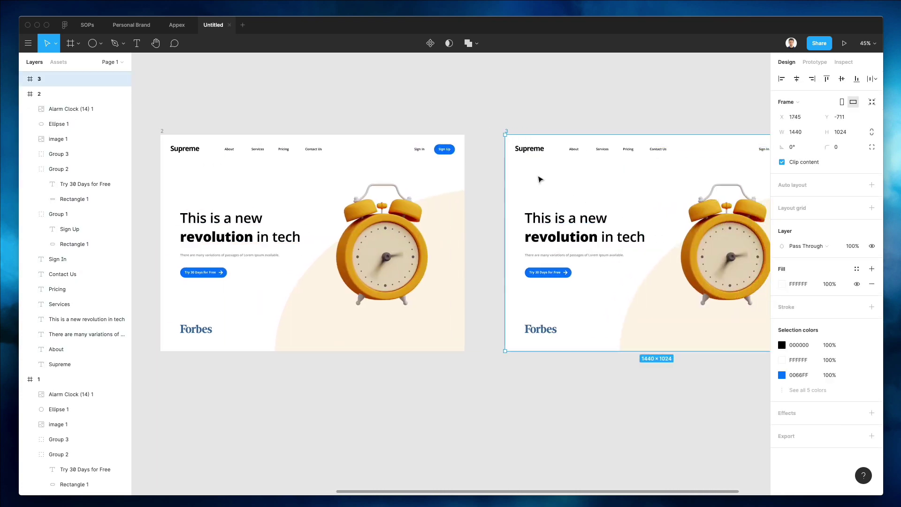
click(491, 181)
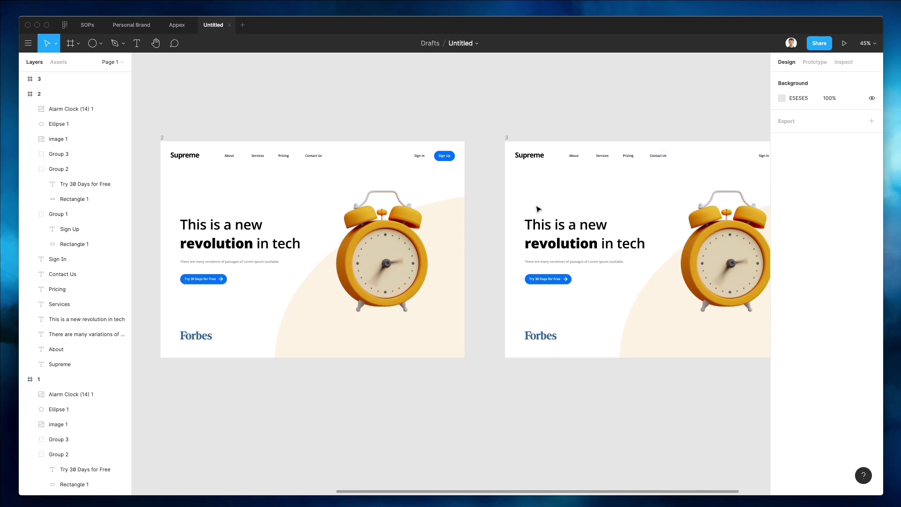
scroll(537, 208, right, 2)
Step: Make frame 3's heading, paragraph and navigation texts white
click(451, 235)
shift+click(456, 259)
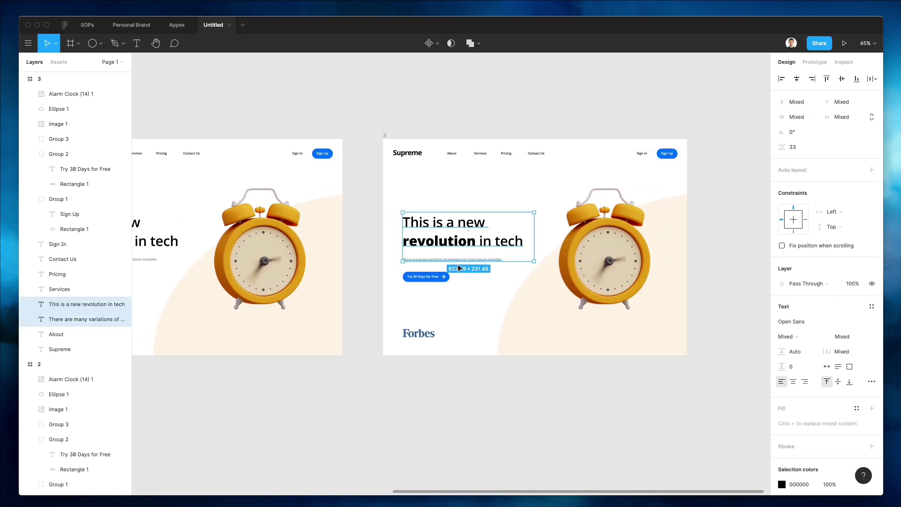
drag(372, 140, 649, 166)
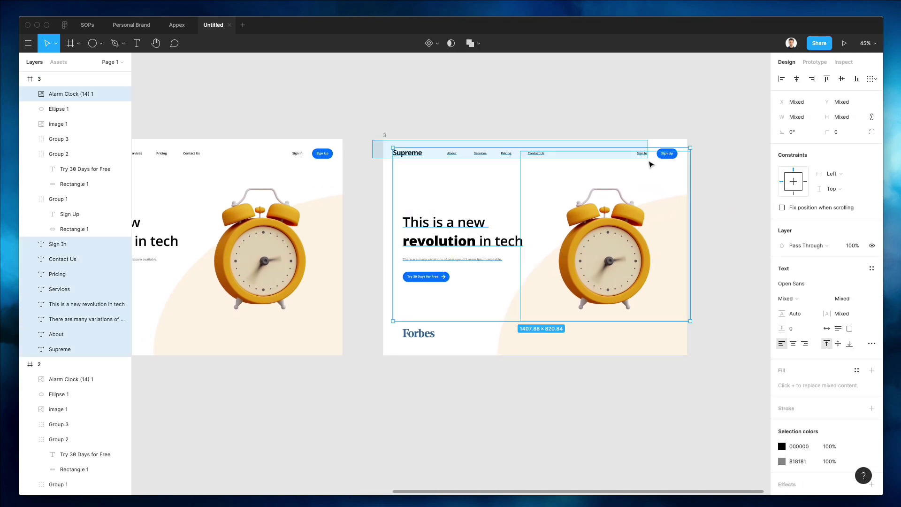
shift+click(535, 193)
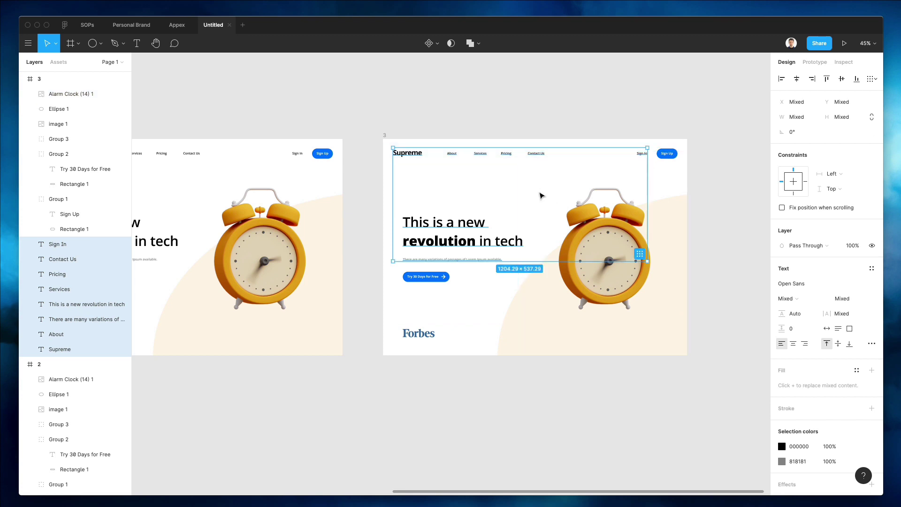
key(0)
key(0)
click(474, 82)
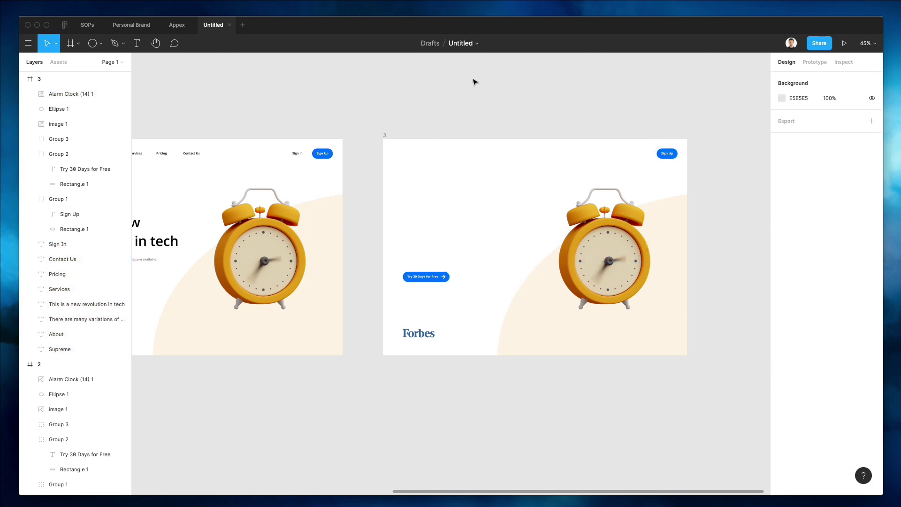
Step: Fill frame 3 with the button blue 0066FF using the eyedropper
click(391, 133)
key(i)
click(446, 274)
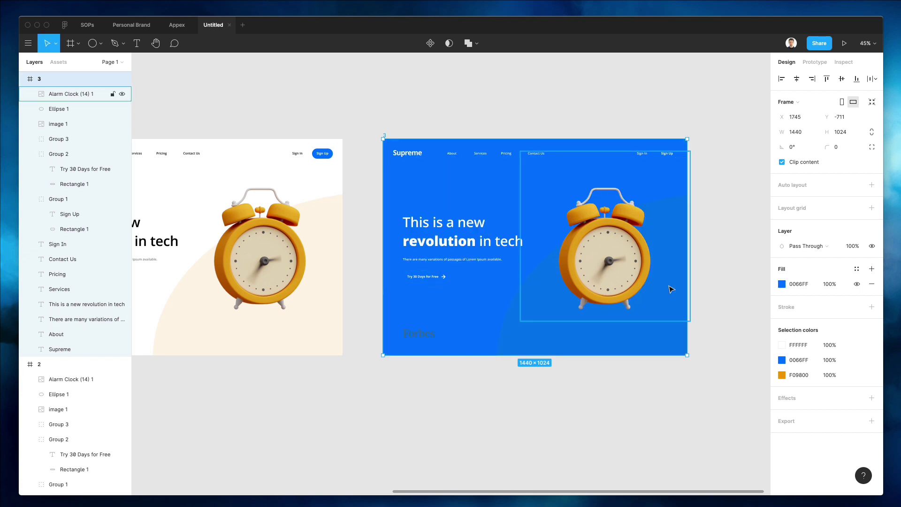
scroll(671, 289, right, 3)
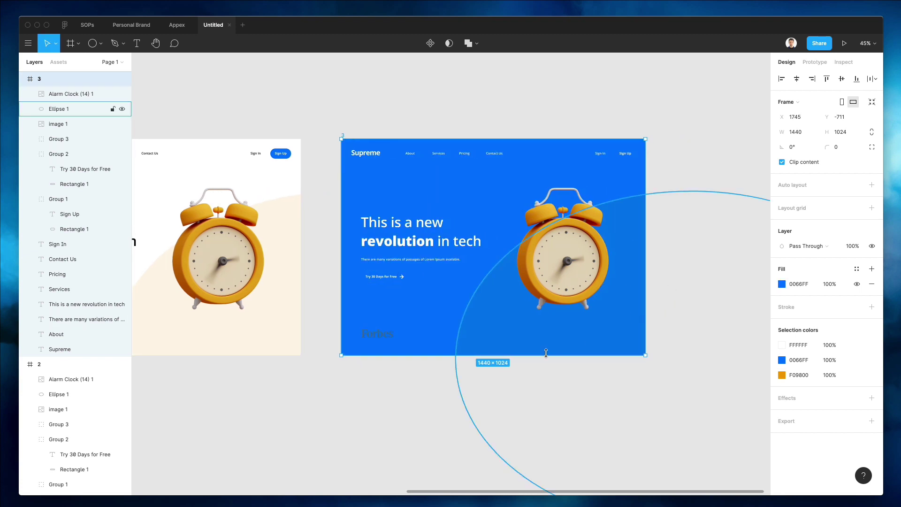
Step: Turn the Forbes logo white by maxing out its image exposure
click(556, 336)
click(360, 334)
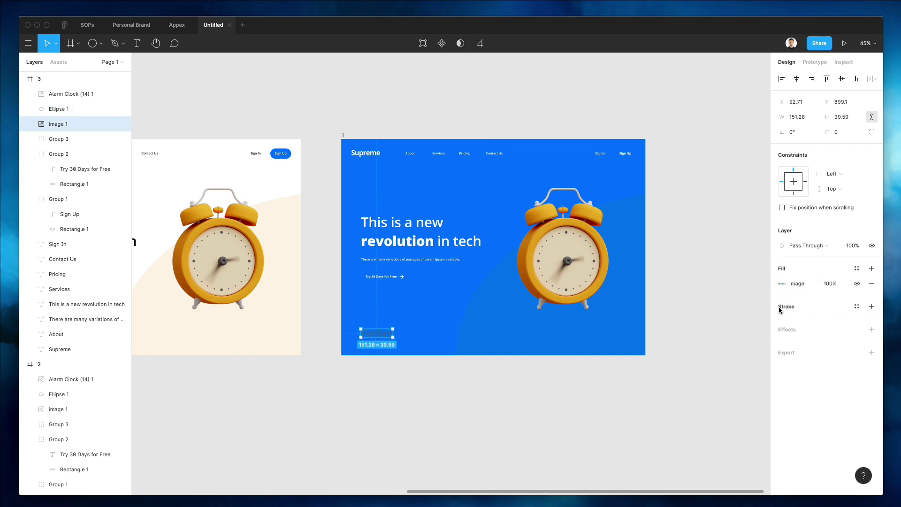
click(806, 287)
drag(737, 384, 859, 386)
click(416, 391)
scroll(473, 346, down, 3)
scroll(482, 331, up, 3)
click(483, 331)
key(i)
key(Escape)
click(373, 403)
scroll(379, 397, down, 3)
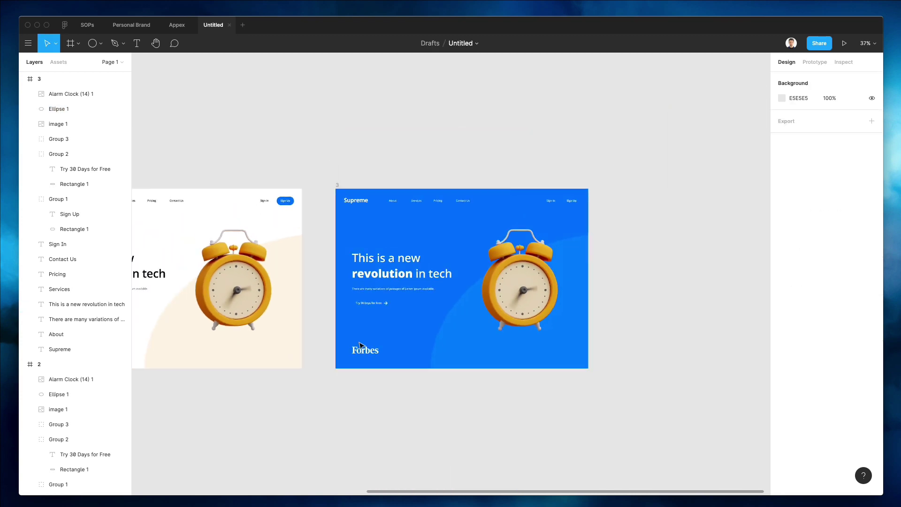
click(338, 185)
Step: Duplicate frame 3 as frame 4 and give it a dark navy 002255 fill
drag(458, 231, 739, 228)
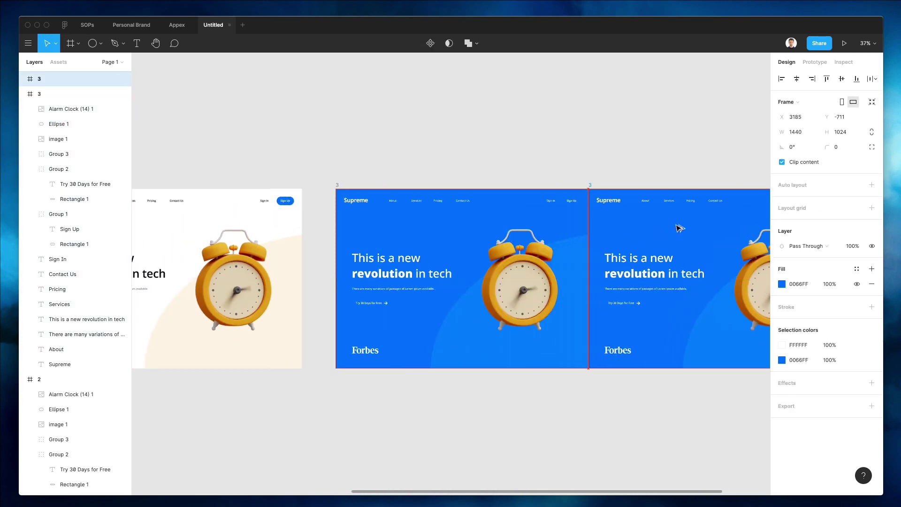
scroll(634, 225, right, 5)
click(548, 166)
scroll(549, 167, down, 1)
scroll(548, 166, right, 2)
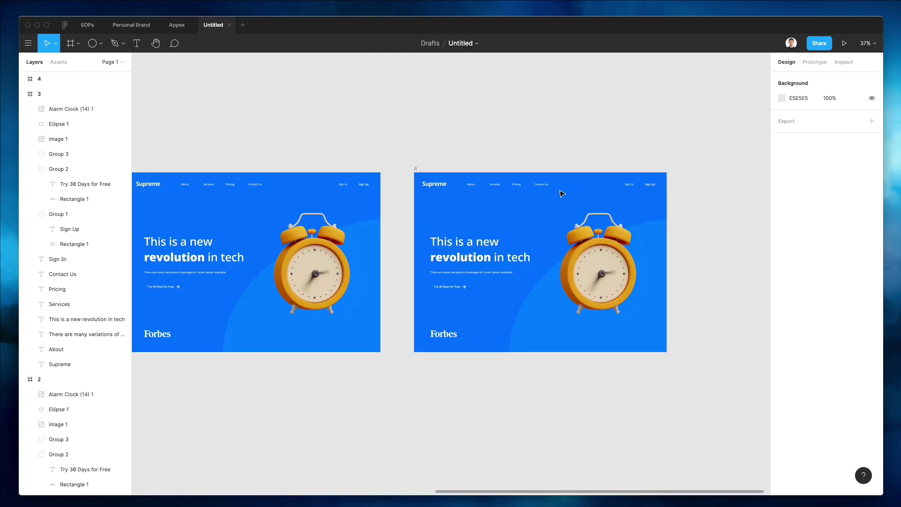
scroll(432, 167, right, 2)
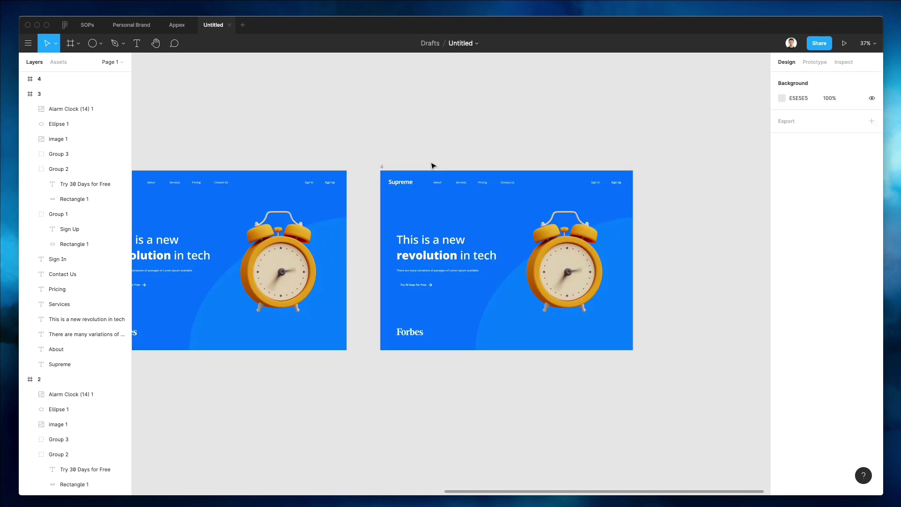
click(383, 167)
click(781, 284)
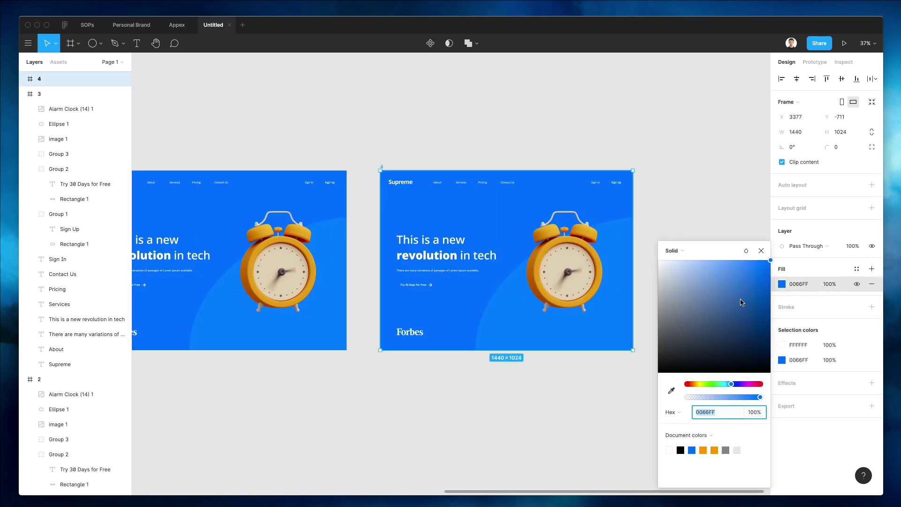
text(002255)
key(Return)
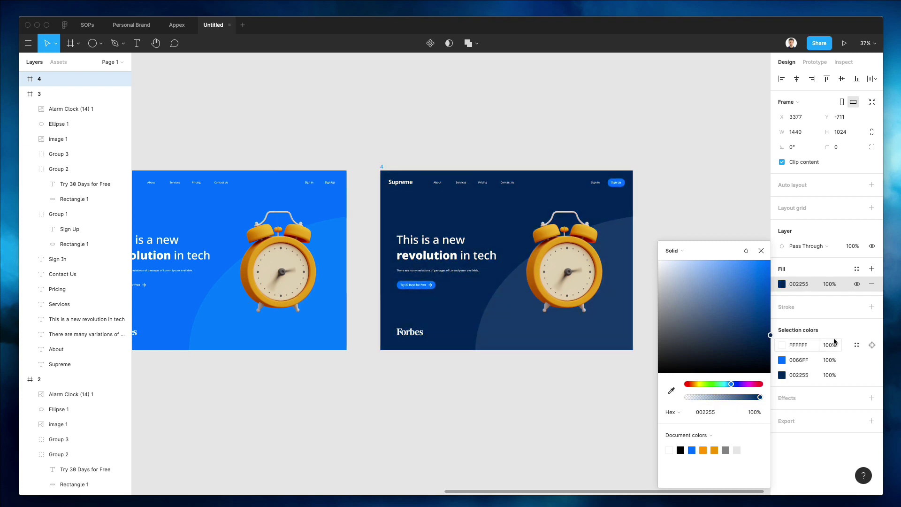
click(493, 351)
Step: Tint frame 4's background oval 0066FF blue at 32% opacity
click(489, 317)
key(i)
click(725, 99)
click(476, 115)
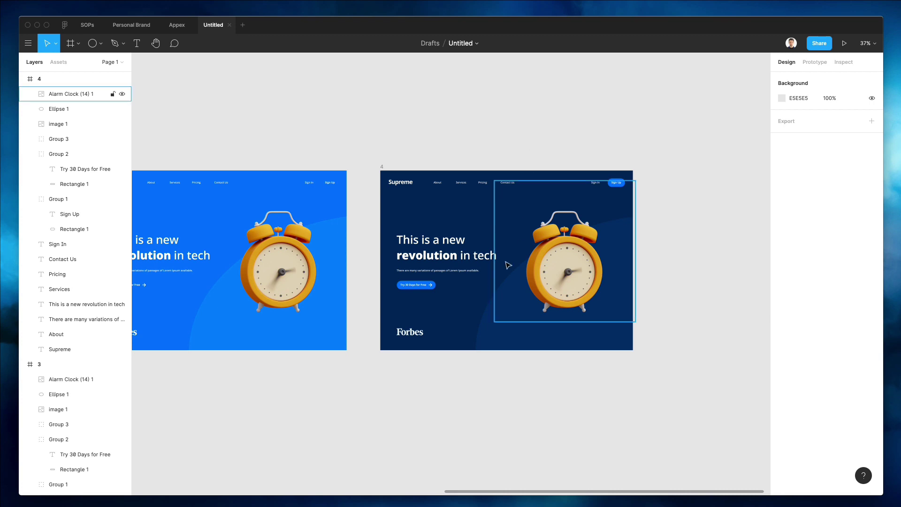
click(507, 311)
click(492, 331)
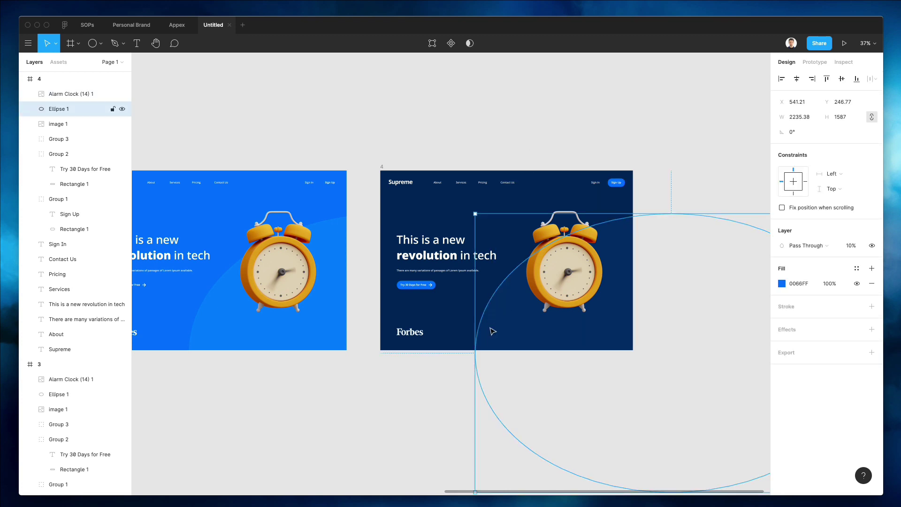
key(2)
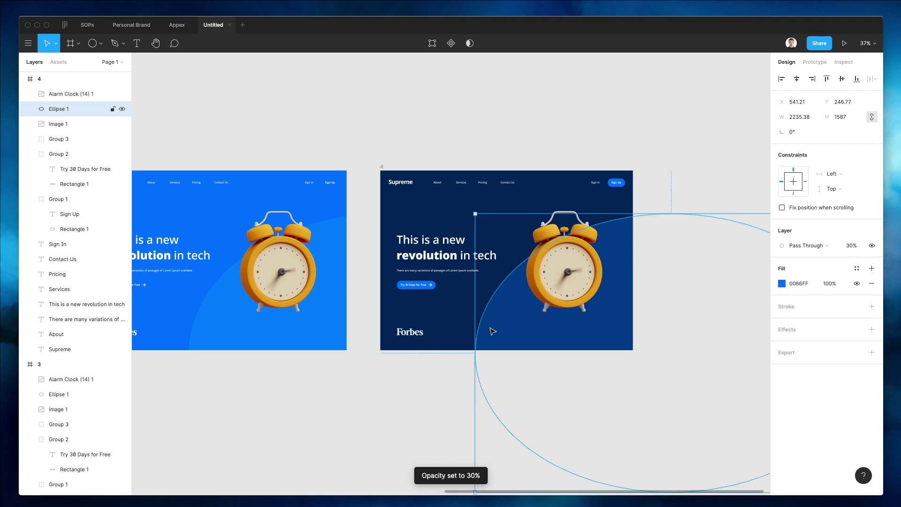
key(2)
scroll(492, 331, down, 3)
click(504, 141)
scroll(505, 141, left, 2)
scroll(504, 142, down, 2)
scroll(505, 141, left, 2)
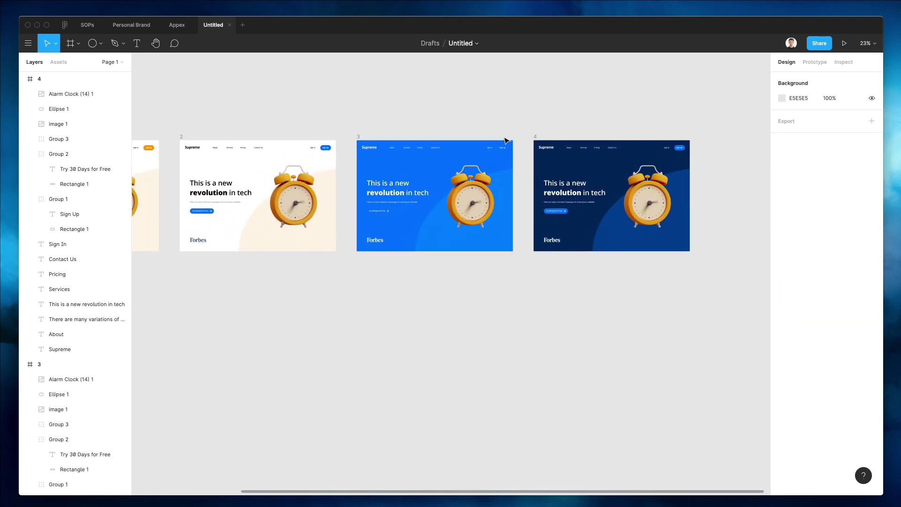
Step: Set the canvas background colour to black 000000
click(782, 98)
key(i)
click(486, 173)
mouse_move(736, 201)
mouse_down()
mouse_move(823, 126)
mouse_move(875, 266)
mouse_up()
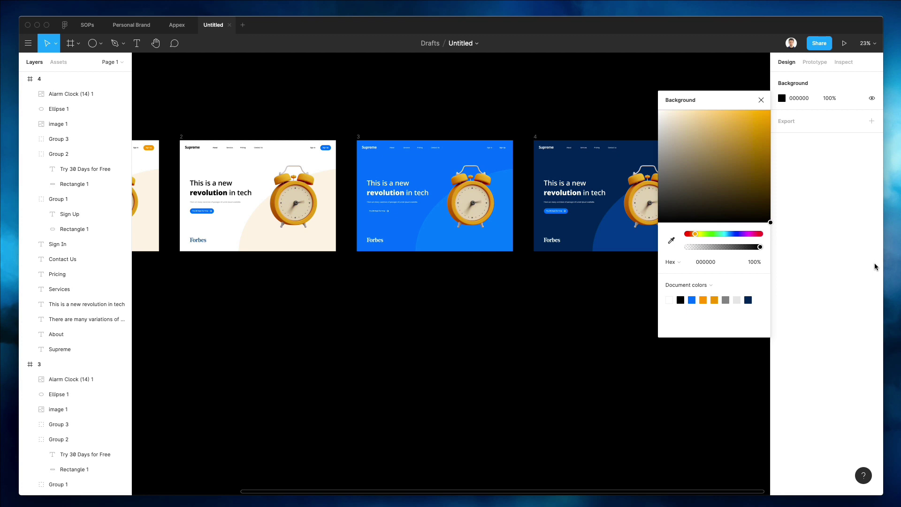
click(433, 102)
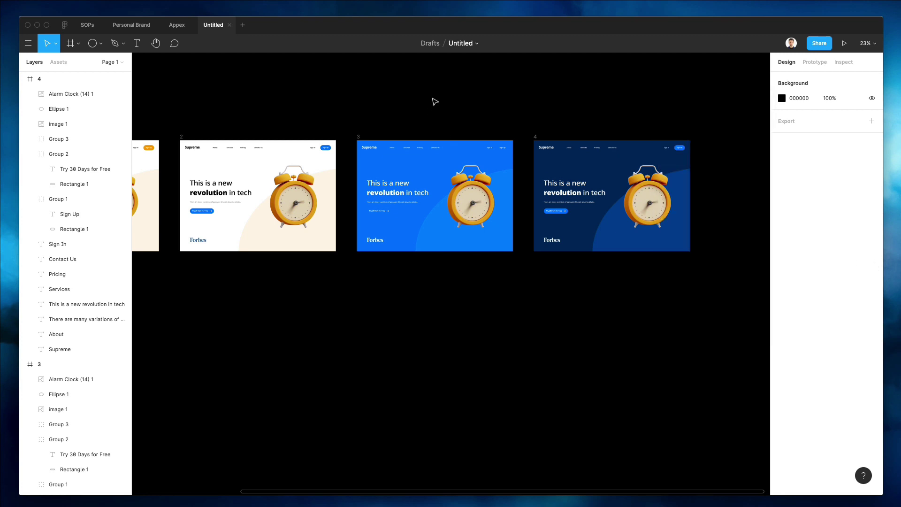
scroll(451, 136, left, 5)
Step: Move frames 3 and 4 below frames 1 and 2, then hide the UI to preview
drag(422, 125, 795, 292)
scroll(711, 294, right, 5)
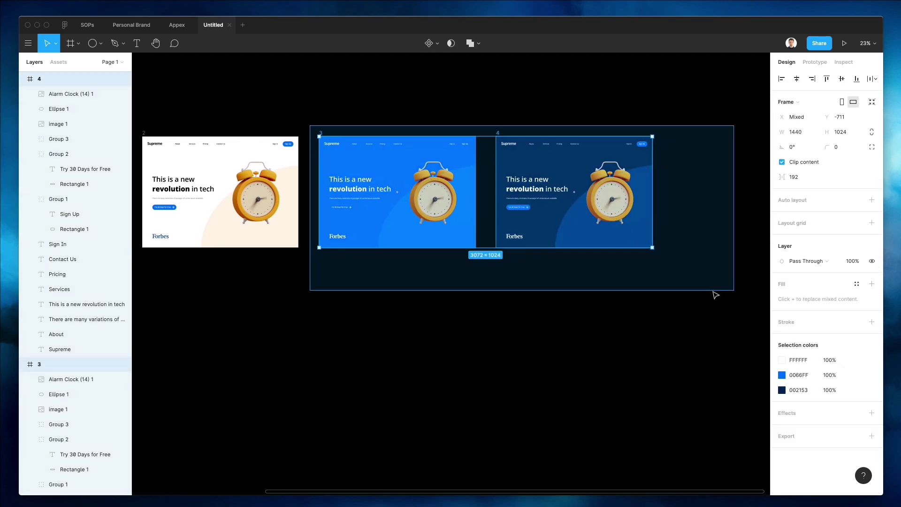
scroll(710, 294, left, 5)
mouse_move(654, 164)
mouse_down()
mouse_move(292, 328)
mouse_move(326, 300)
mouse_up()
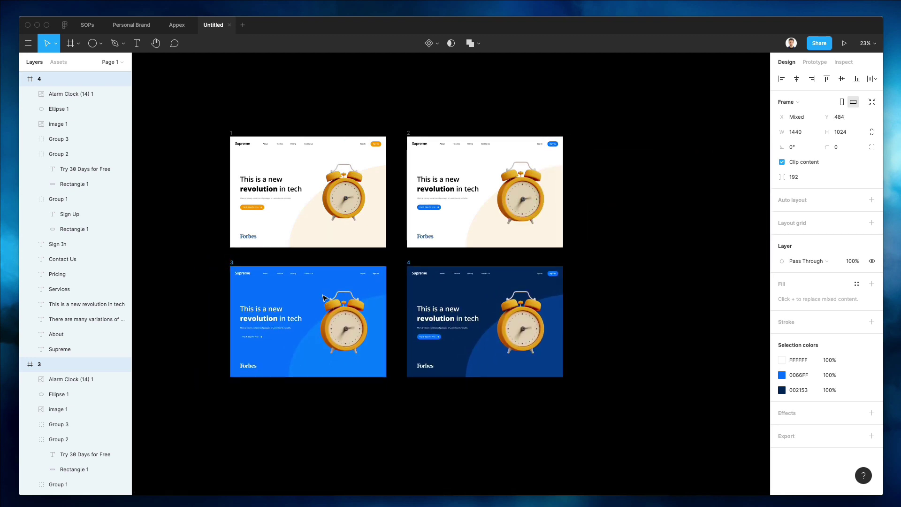
click(198, 224)
scroll(200, 225, left, 3)
scroll(199, 225, down, 1)
key(ctrl+backslash)
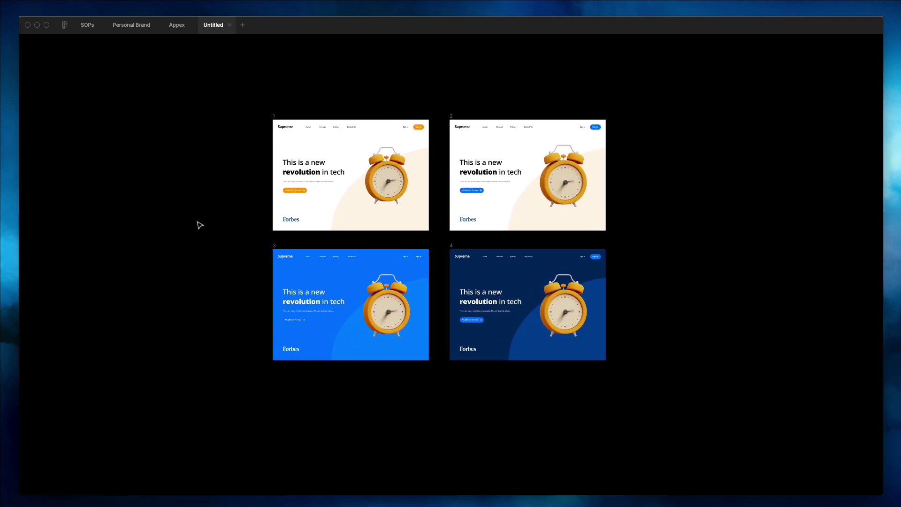
scroll(311, 218, up, 3)
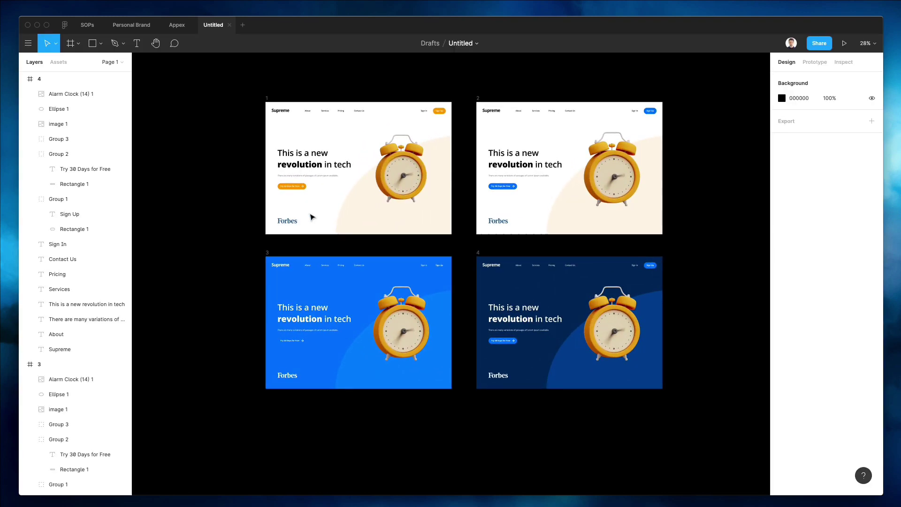
Step: Restore the interface and set the canvas background to pale grey-blue F1F4F9
key(ctrl+backslash)
click(781, 98)
text(ffffff)
key(Return)
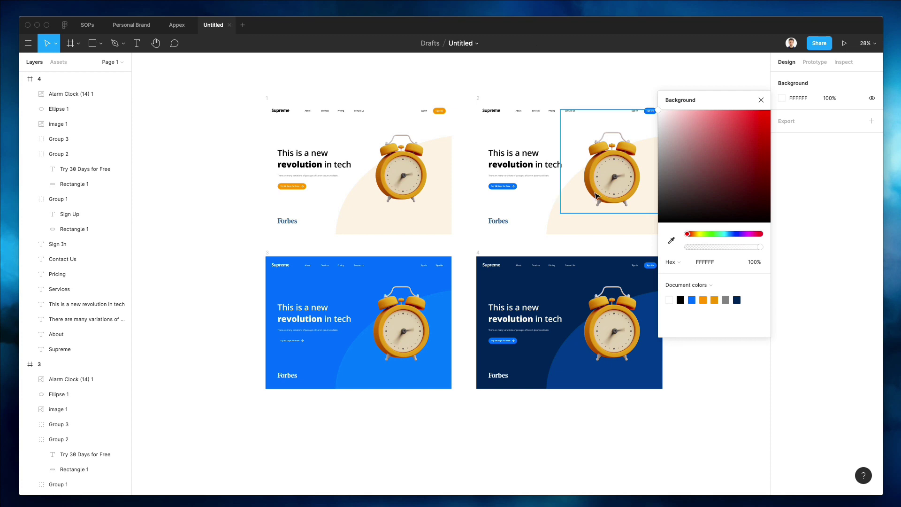
key(i)
click(432, 277)
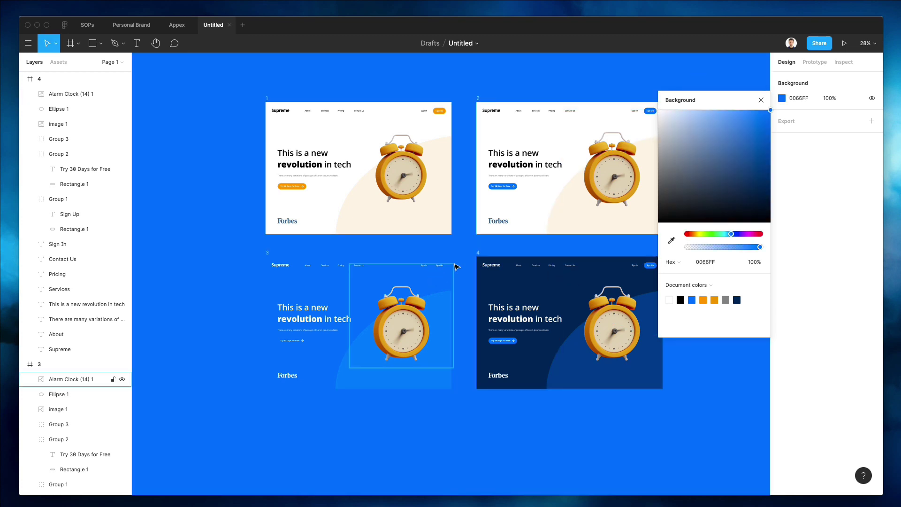
click(684, 112)
drag(683, 112, 660, 118)
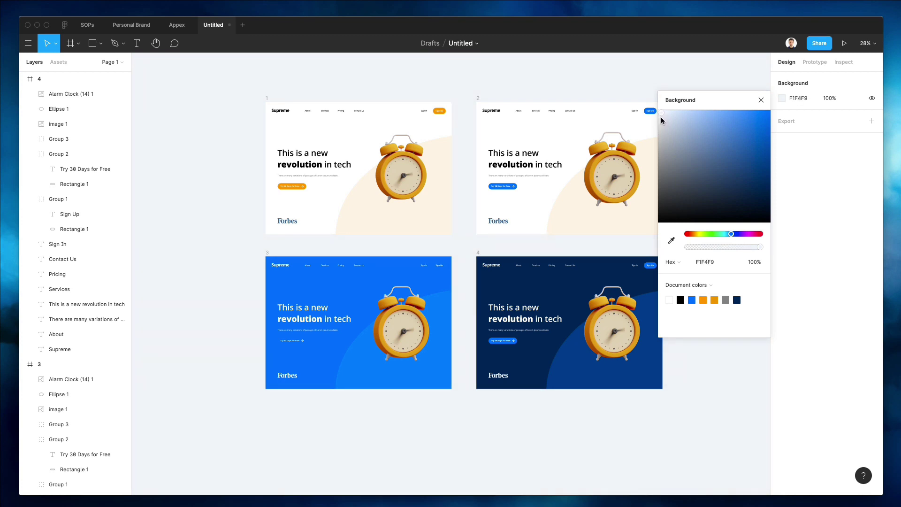
click(513, 95)
scroll(538, 111, up, 3)
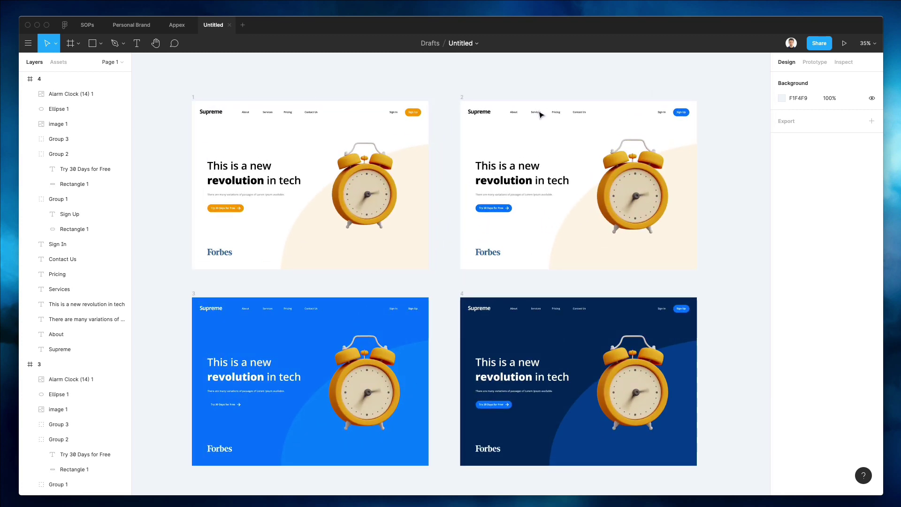
scroll(540, 115, up, 2)
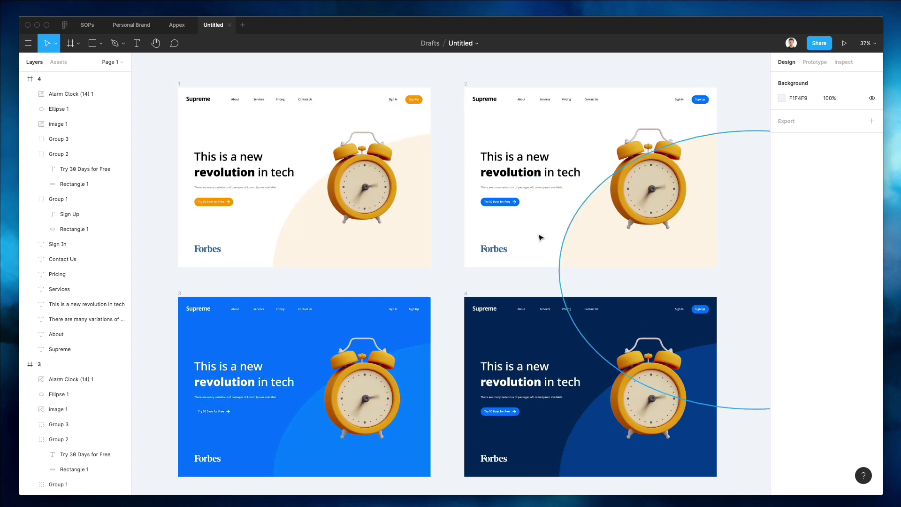
Step: Switch frame 1's backdrop oval to a Linear gradient fill and position its handles
click(325, 224)
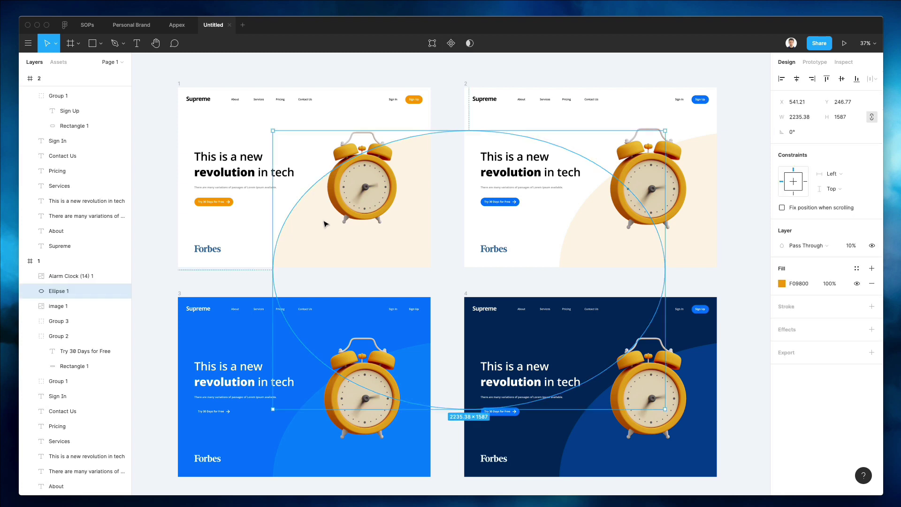
click(781, 283)
click(672, 251)
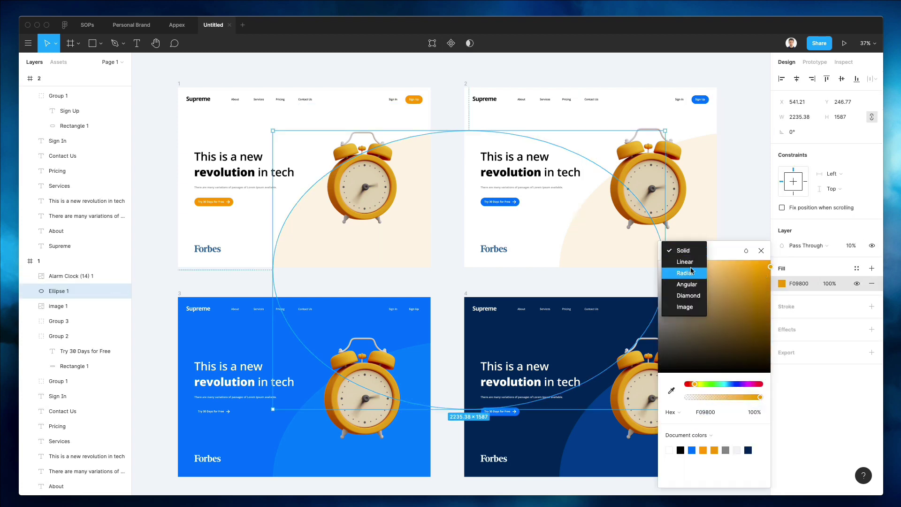
click(680, 268)
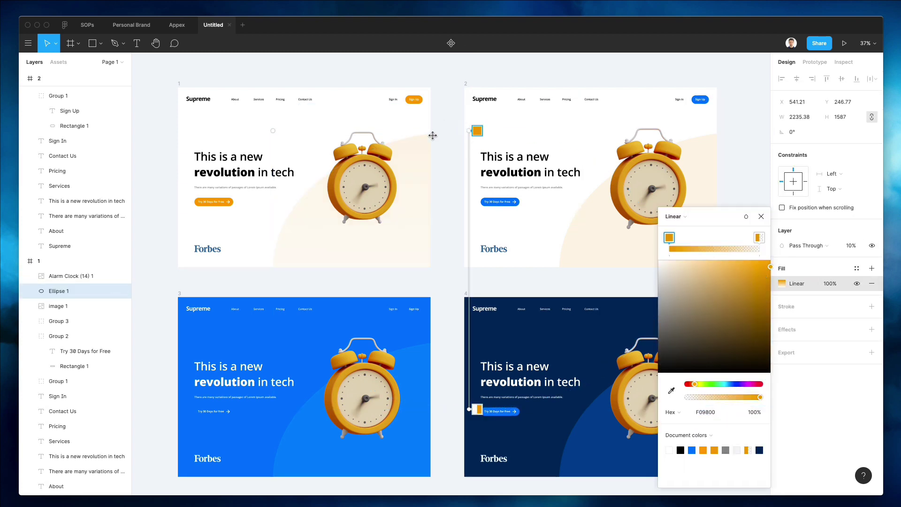
mouse_move(477, 130)
mouse_down()
mouse_move(471, 148)
mouse_move(389, 162)
mouse_up()
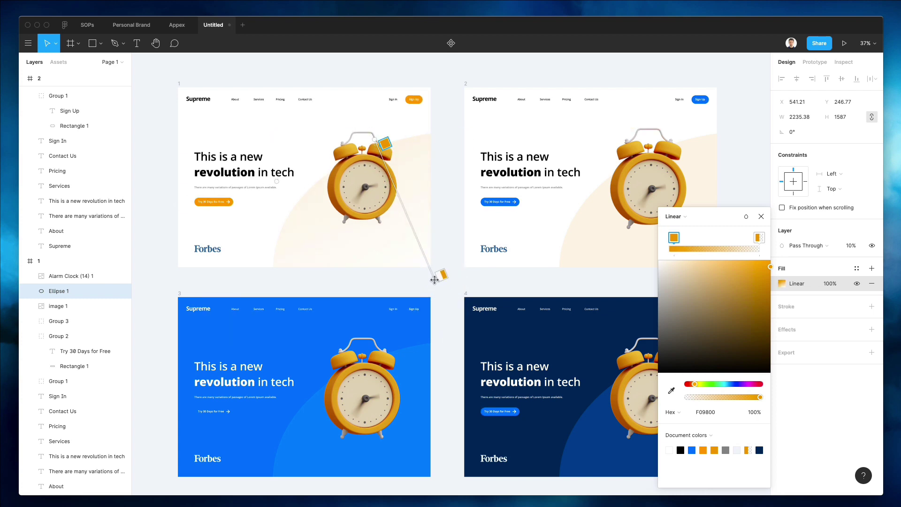
drag(470, 417, 436, 276)
mouse_move(385, 144)
mouse_down()
mouse_move(428, 262)
mouse_move(304, 110)
mouse_move(341, 110)
mouse_up()
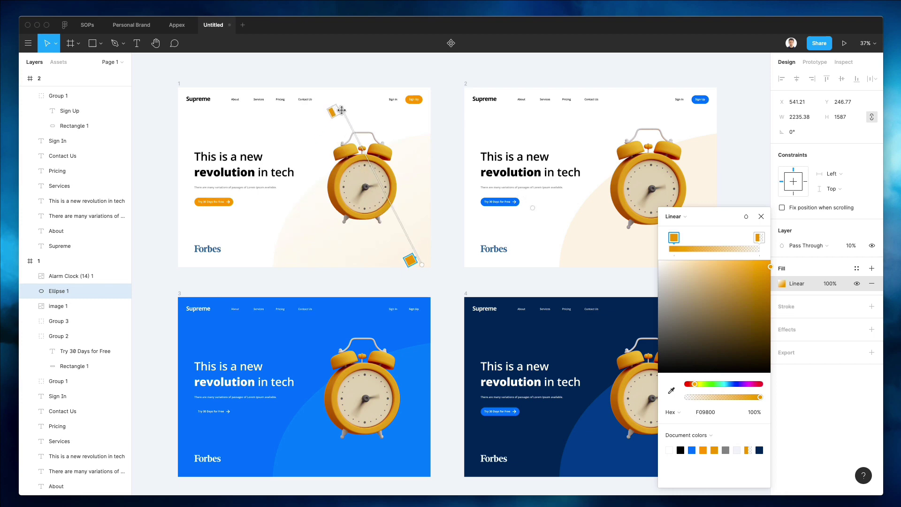
key(Escape)
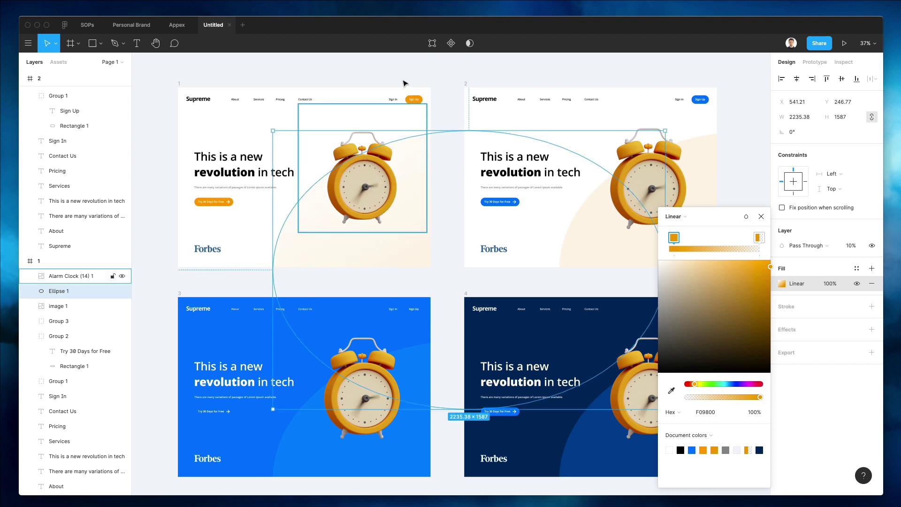
click(436, 87)
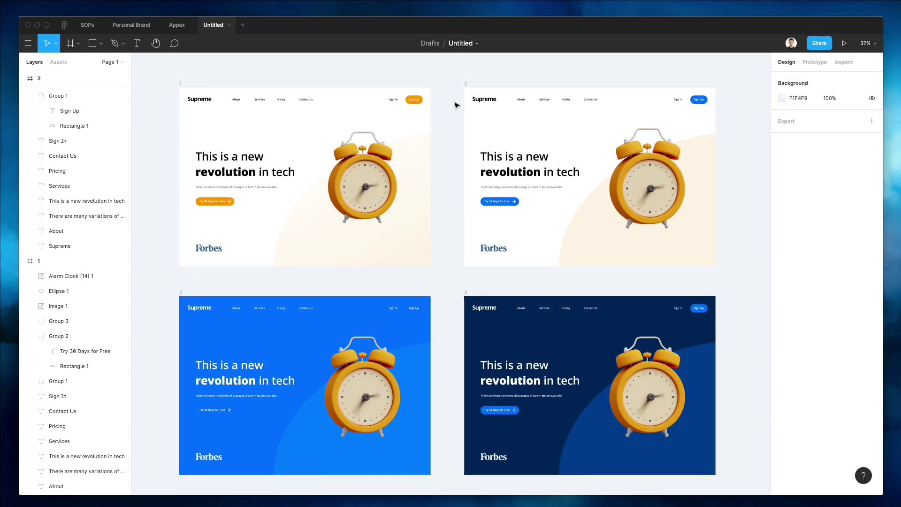
scroll(467, 111, right, 1)
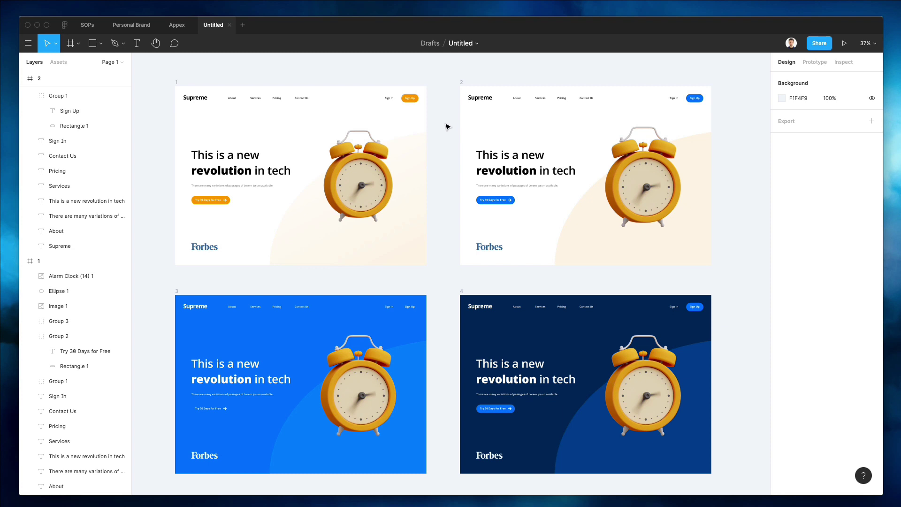
scroll(446, 128, left, 1)
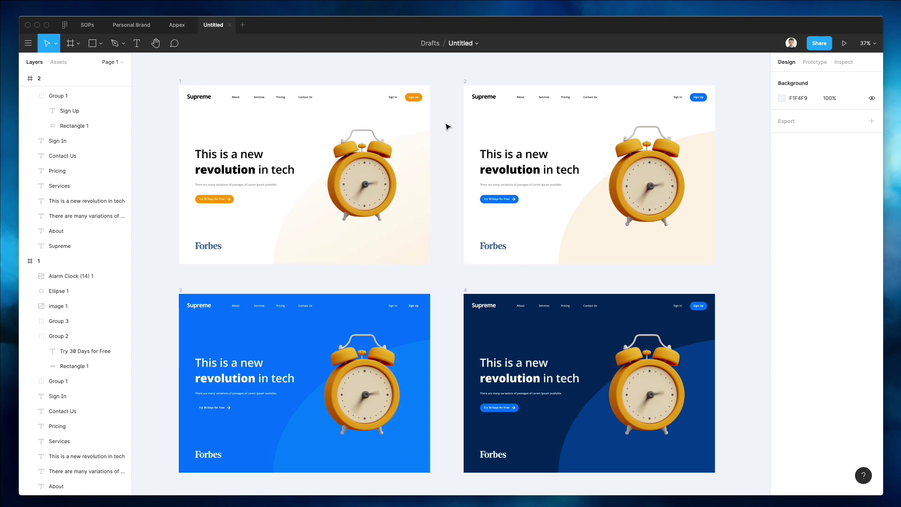
scroll(447, 127, left, 2)
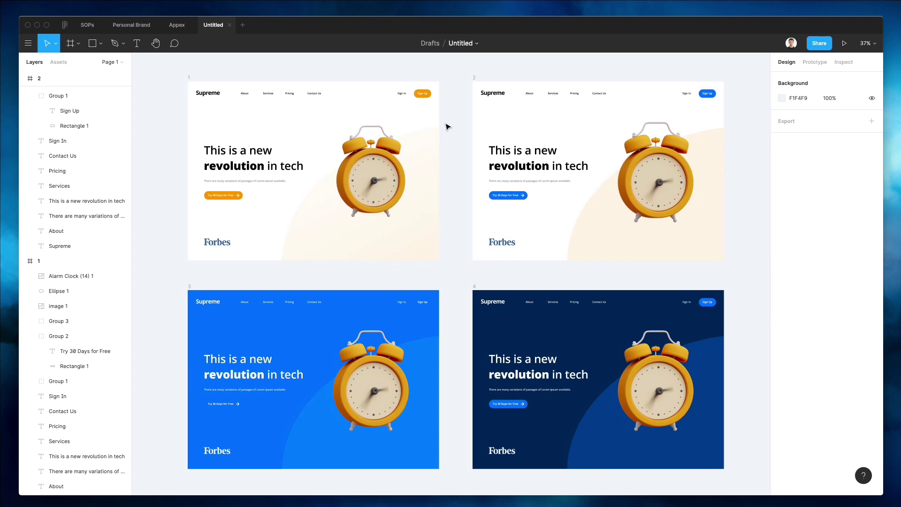
scroll(447, 127, up, 1)
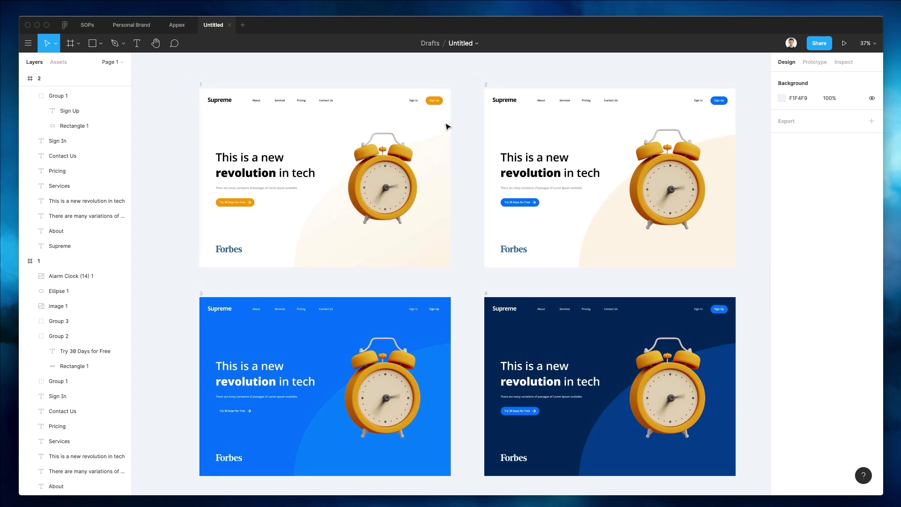
scroll(446, 126, up, 1)
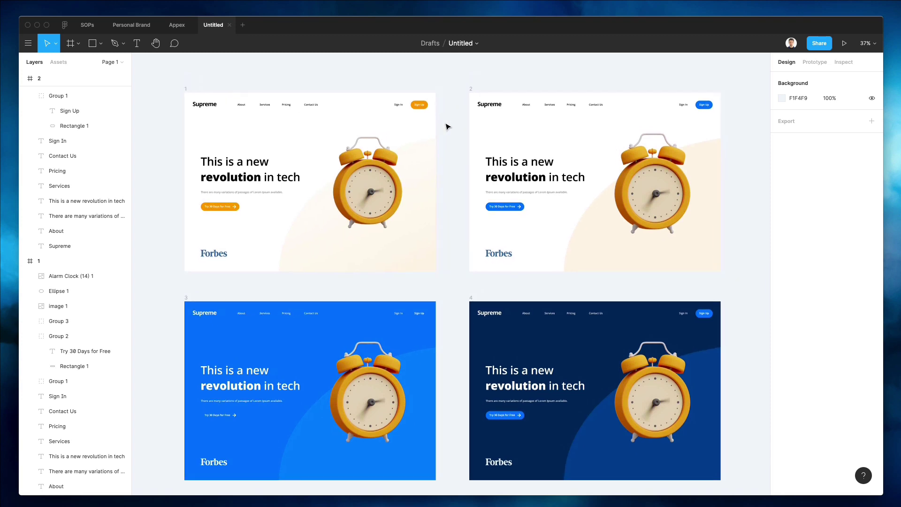
scroll(447, 127, right, 1)
Step: Hide the interface with Ctrl+\ to showcase the four landing pages
key(ctrl+backslash)
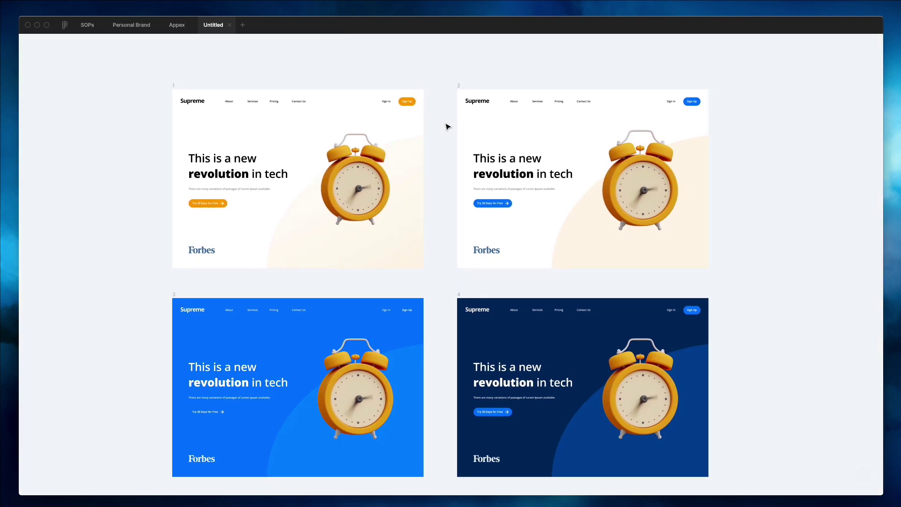
scroll(442, 127, up, 1)
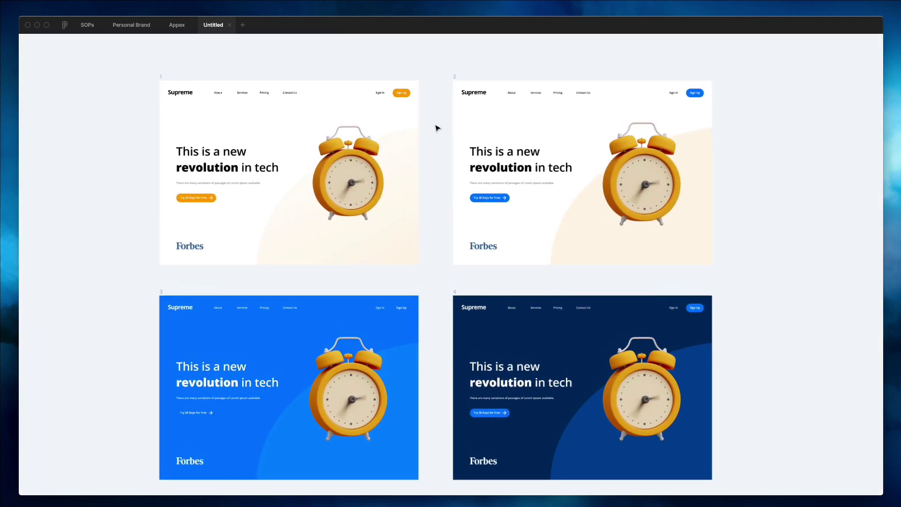
scroll(437, 129, down, 1)
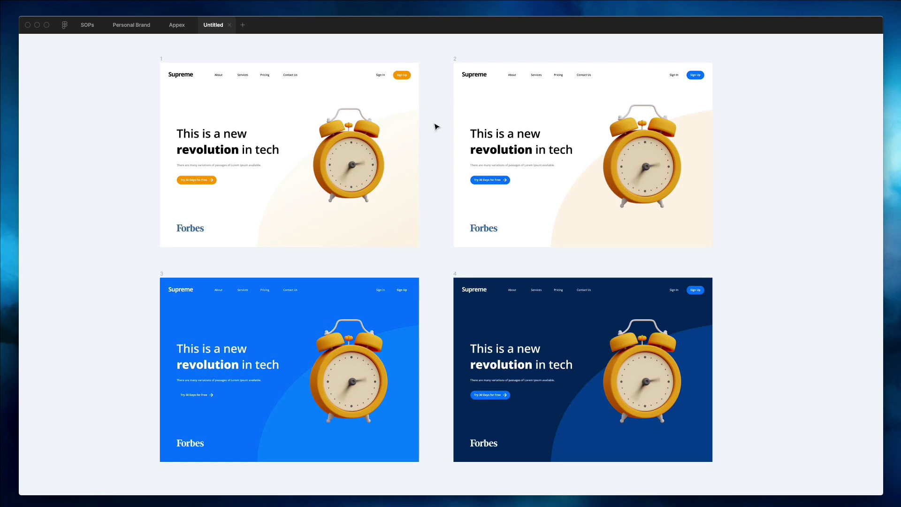
scroll(433, 126, left, 1)
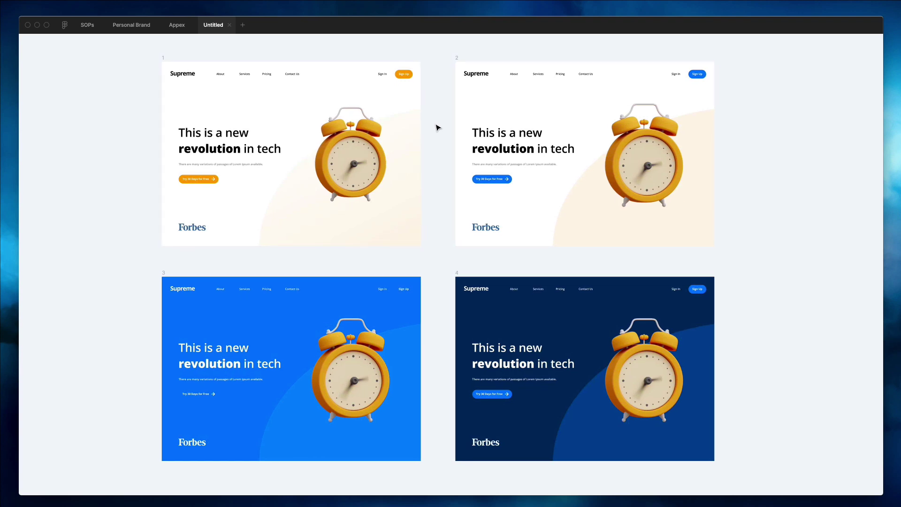